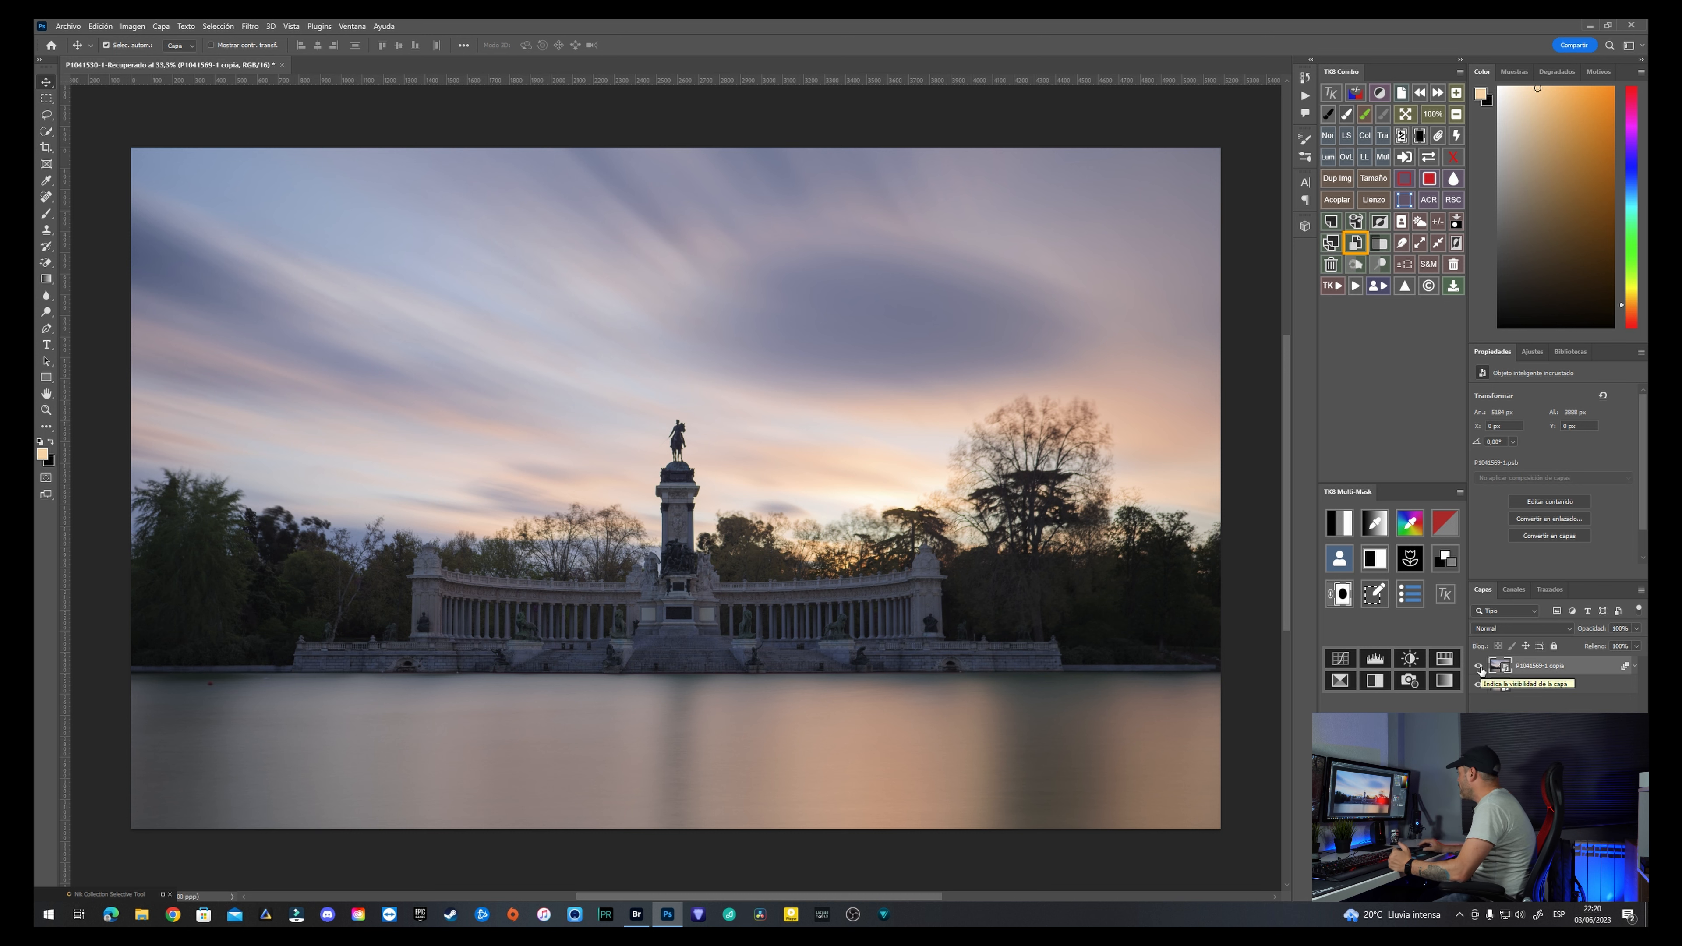
# Step: Compare the long-exposure copy with the original layer, delete the original, and rasterize the remaining smart object copy
pyautogui.click(1480, 668)
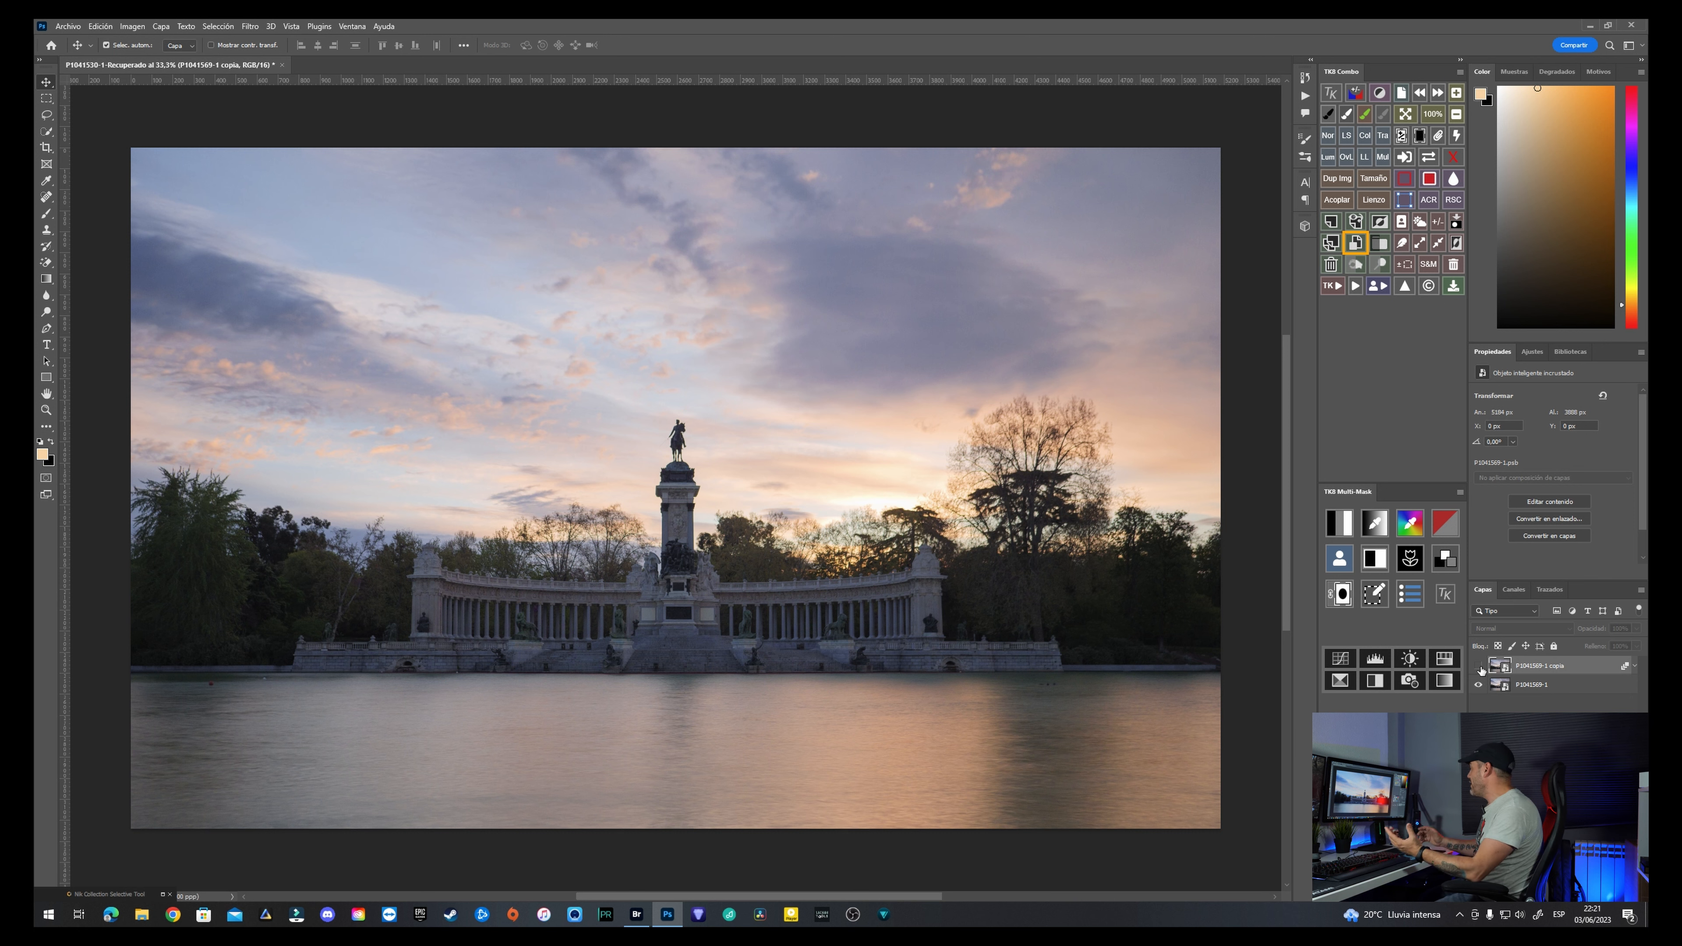
pyautogui.click(1480, 668)
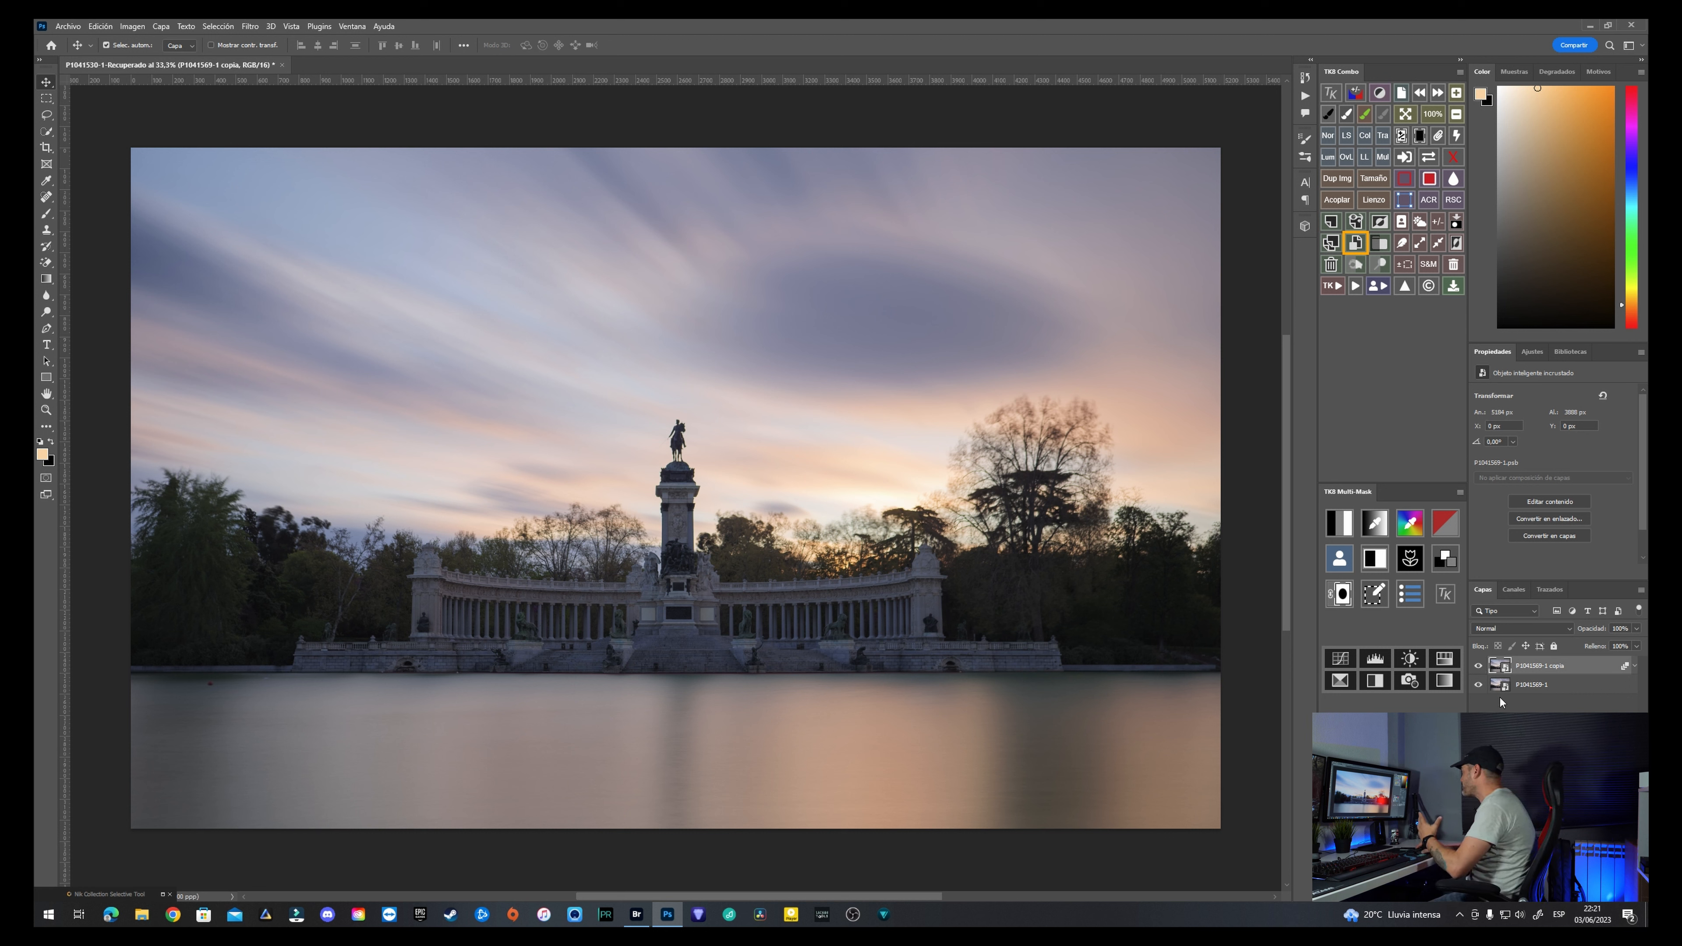
pyautogui.click(1531, 686)
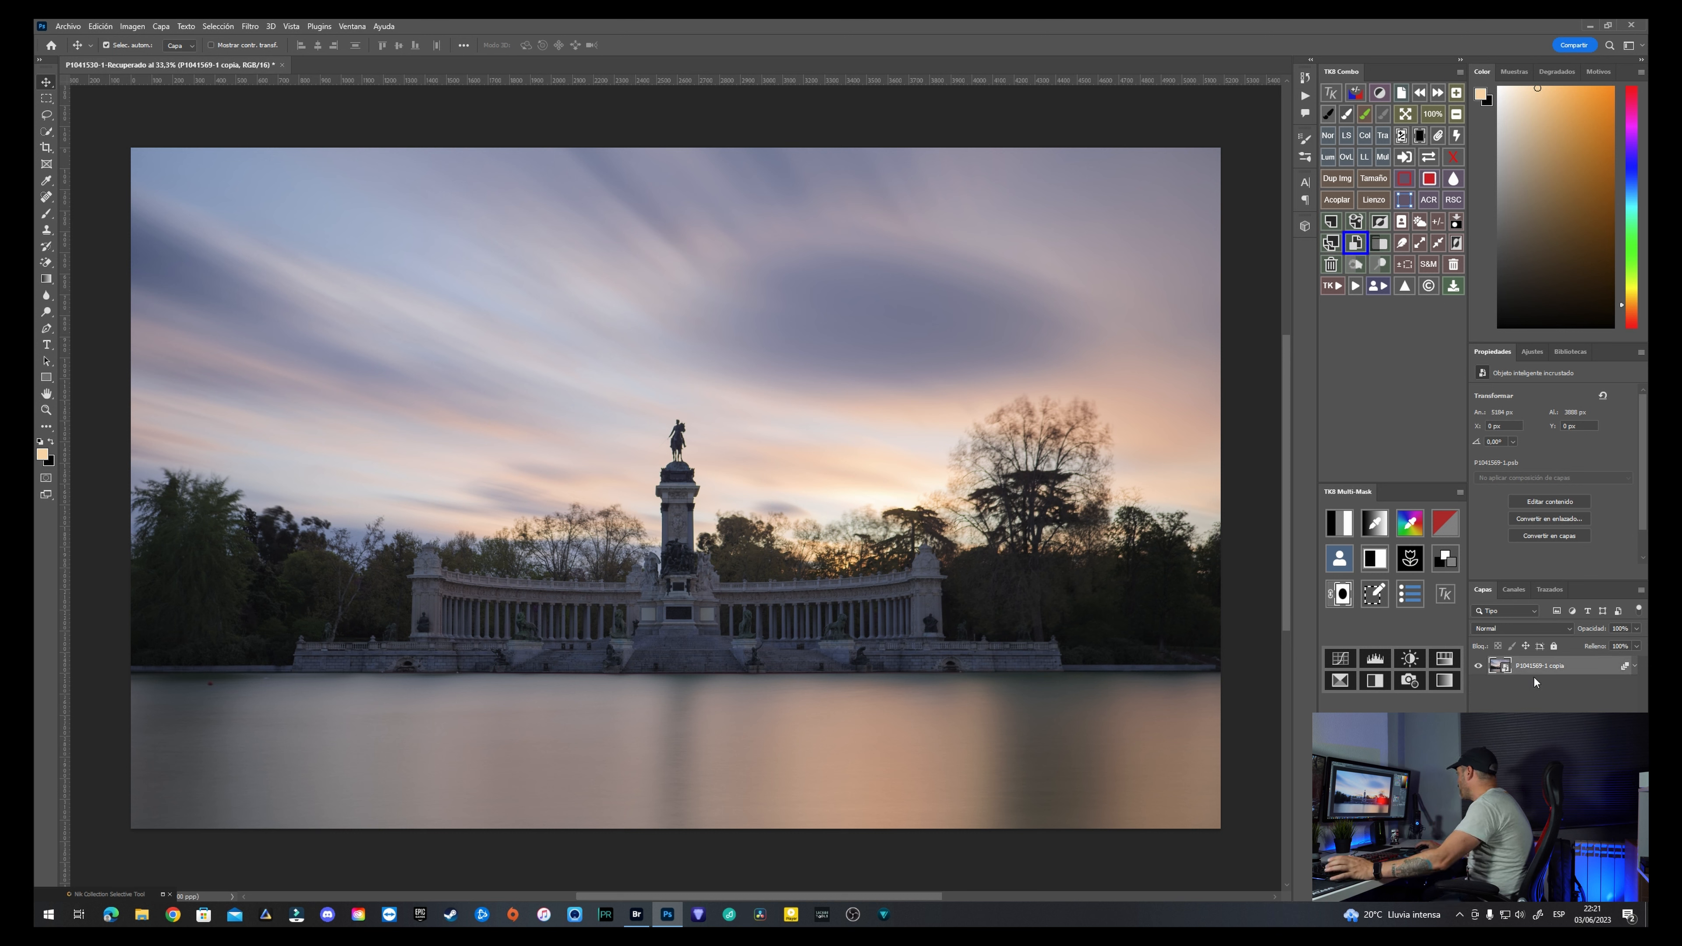
pyautogui.rightClick(1530, 666)
pyautogui.click(1490, 348)
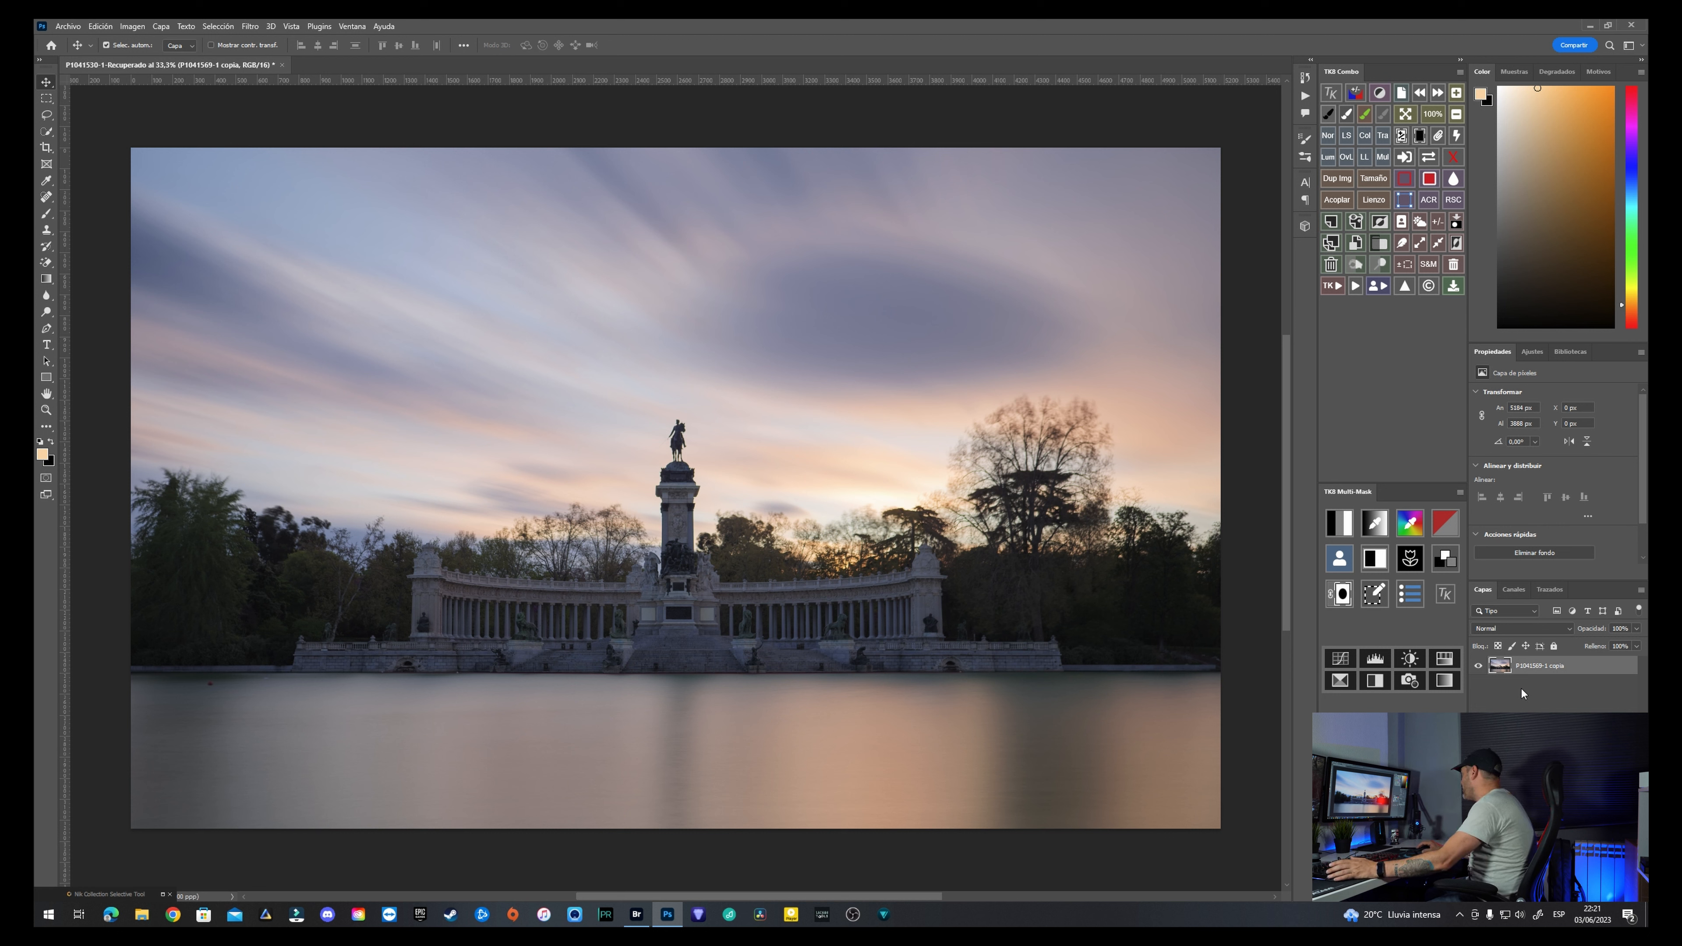
# Step: Duplicate the rasterized layer and apply the Tonal Contrast filter from Color Efex Pro 4 to it
pyautogui.hotkey('ctrl', 'j')
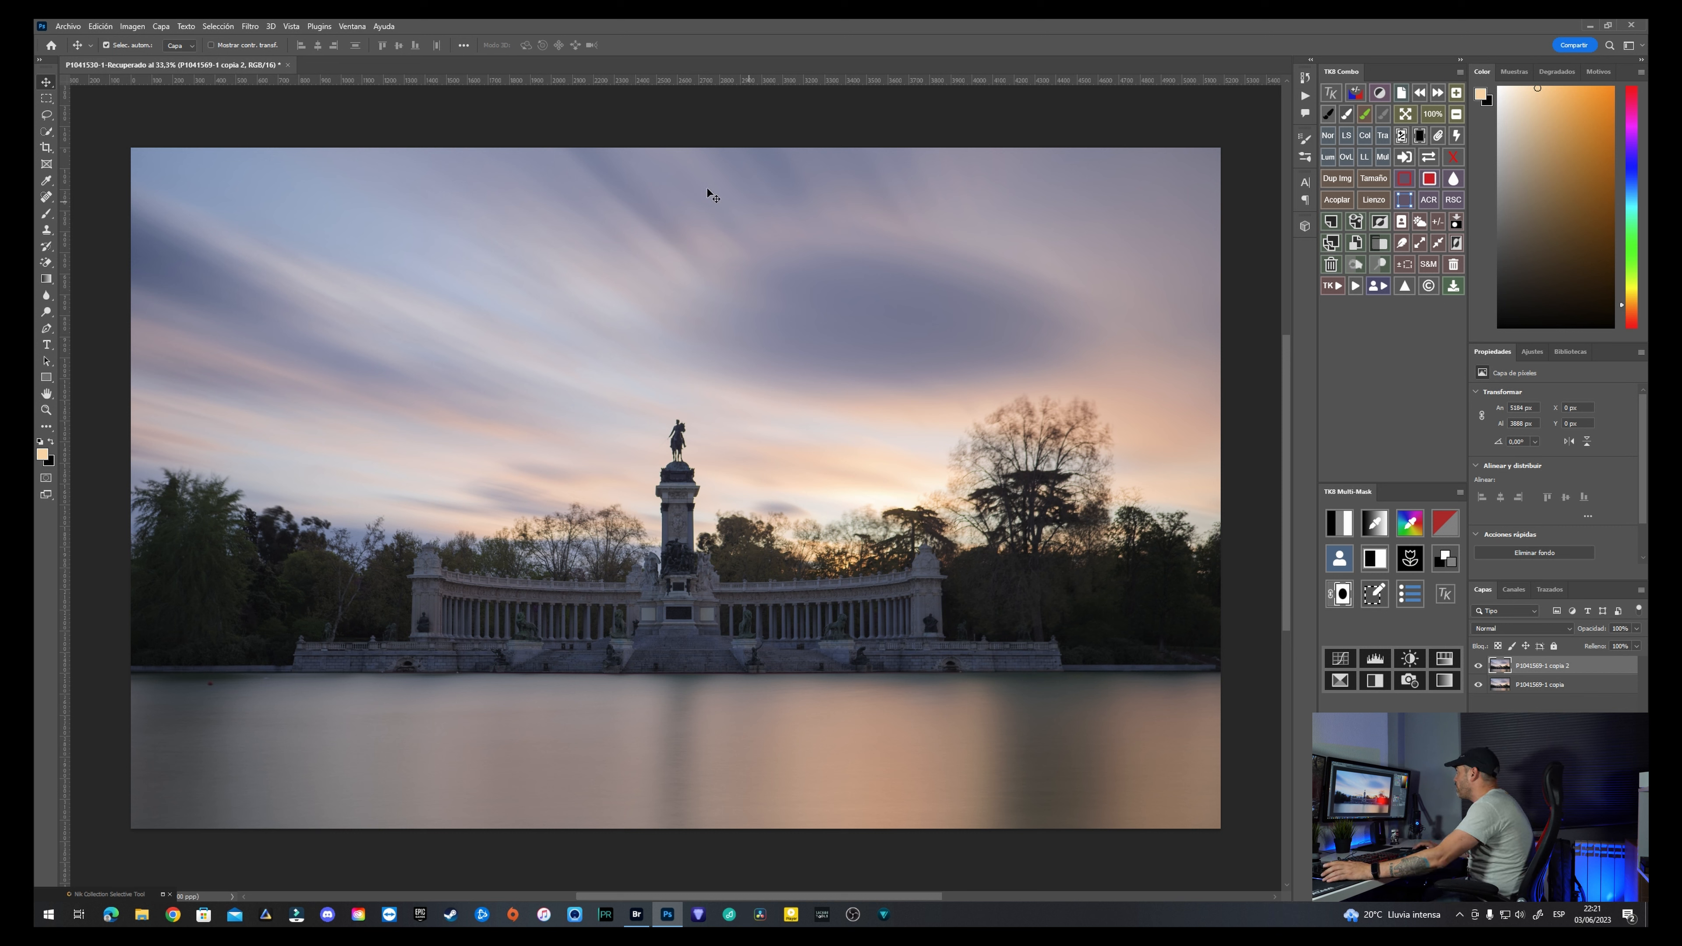
pyautogui.click(249, 25)
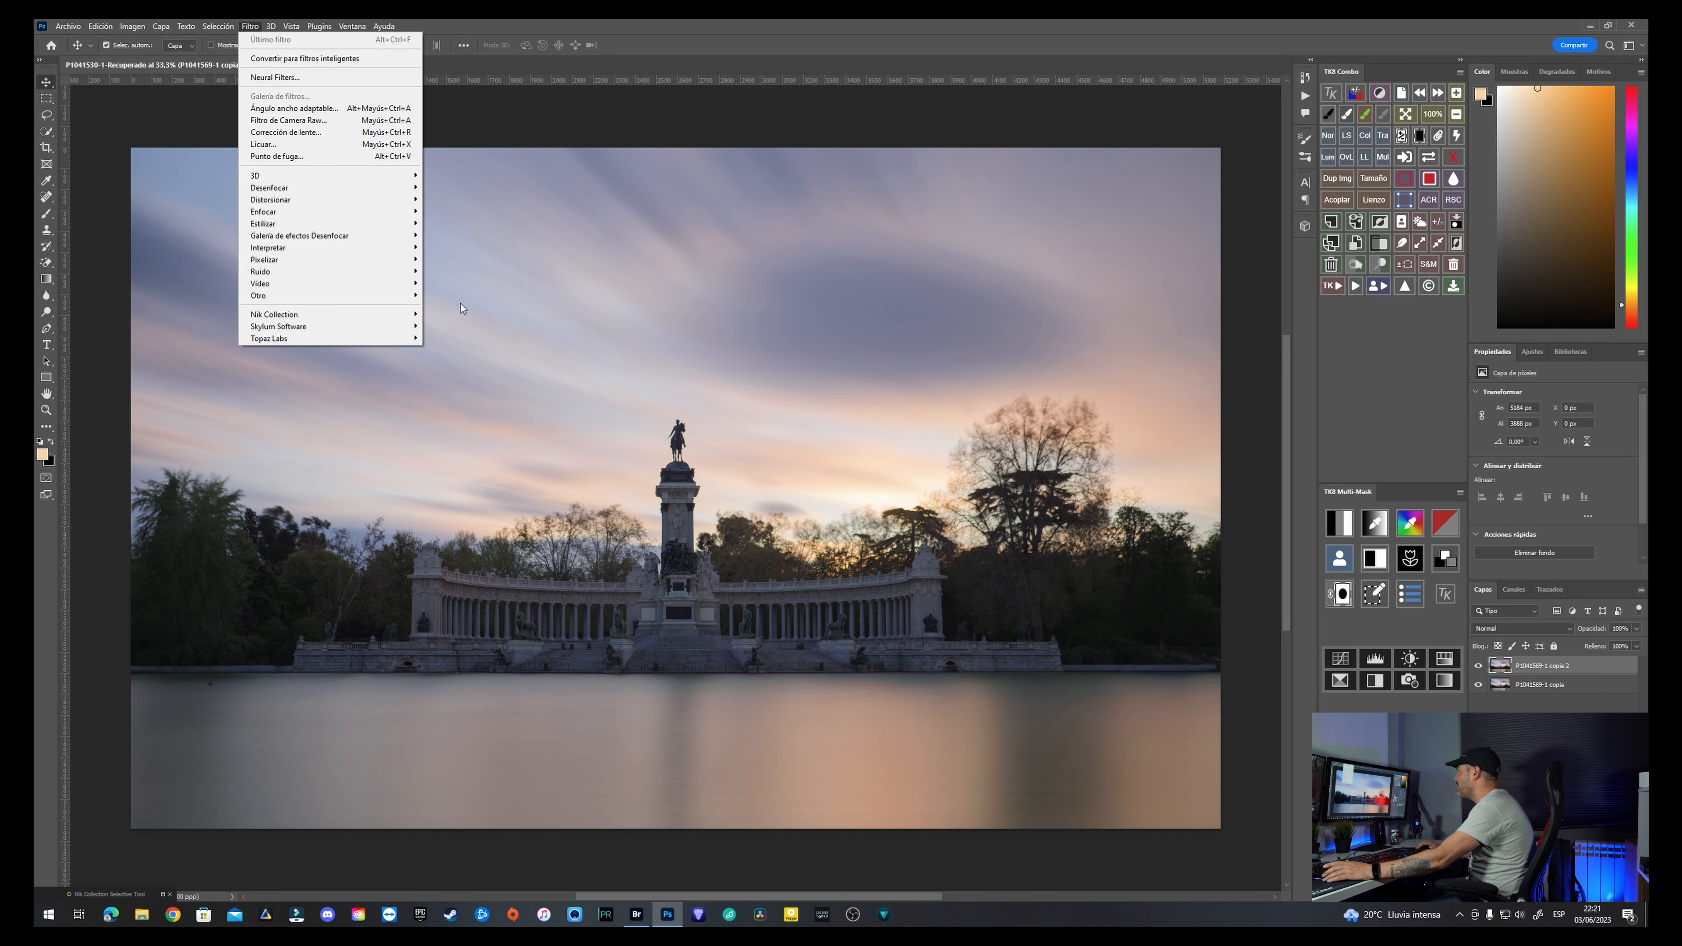
pyautogui.moveTo(391, 316)
pyautogui.click(462, 326)
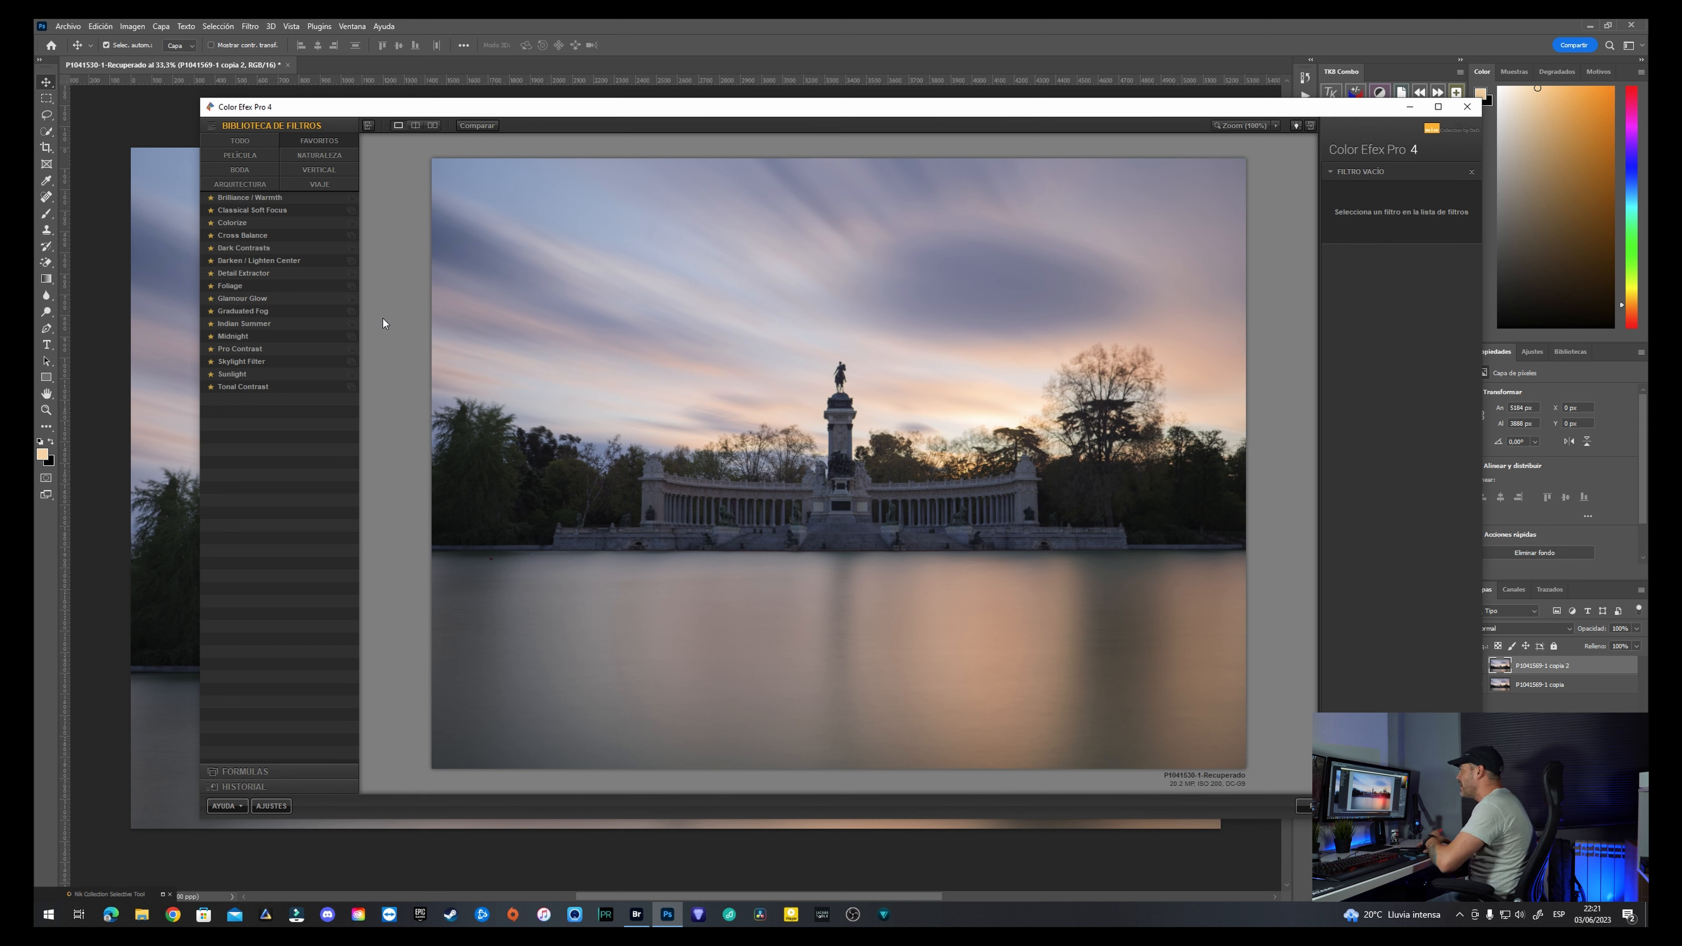
pyautogui.click(261, 388)
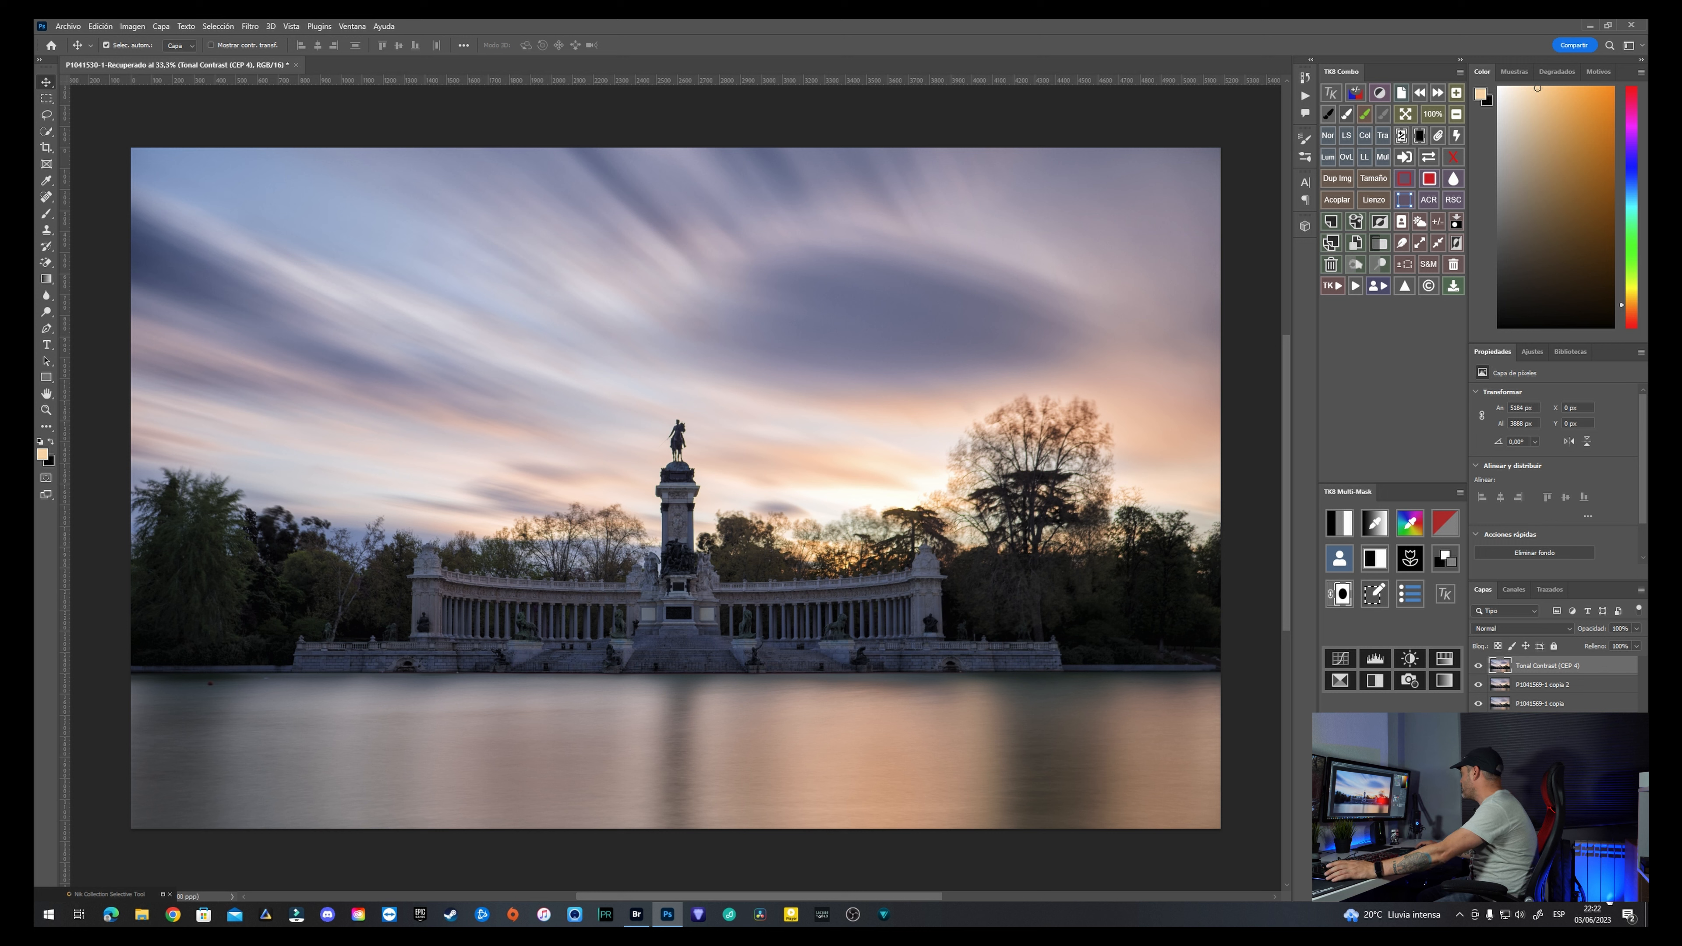
# Step: Add a layer mask to the Tonal Contrast layer and draw a white-to-black gradient from the sky down to the colonnade
pyautogui.hotkey('ctrl', 'shift', 'alt', 'n')
pyautogui.hotkey('ctrl', 'z')
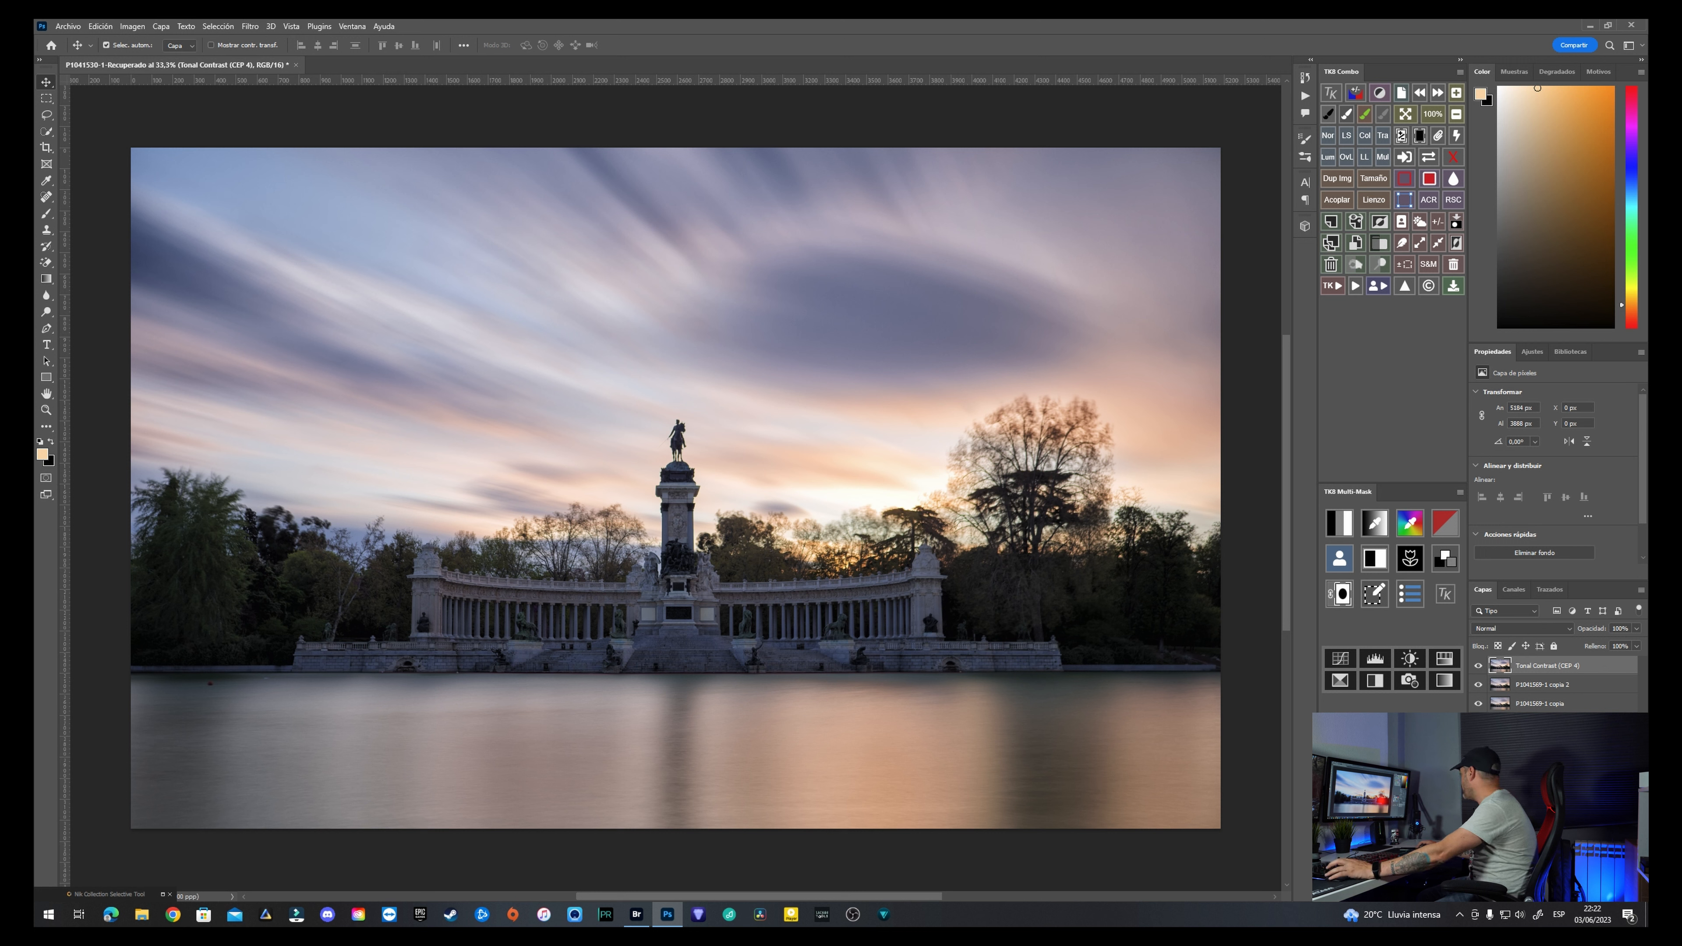
pyautogui.hotkey('ctrl', 'z')
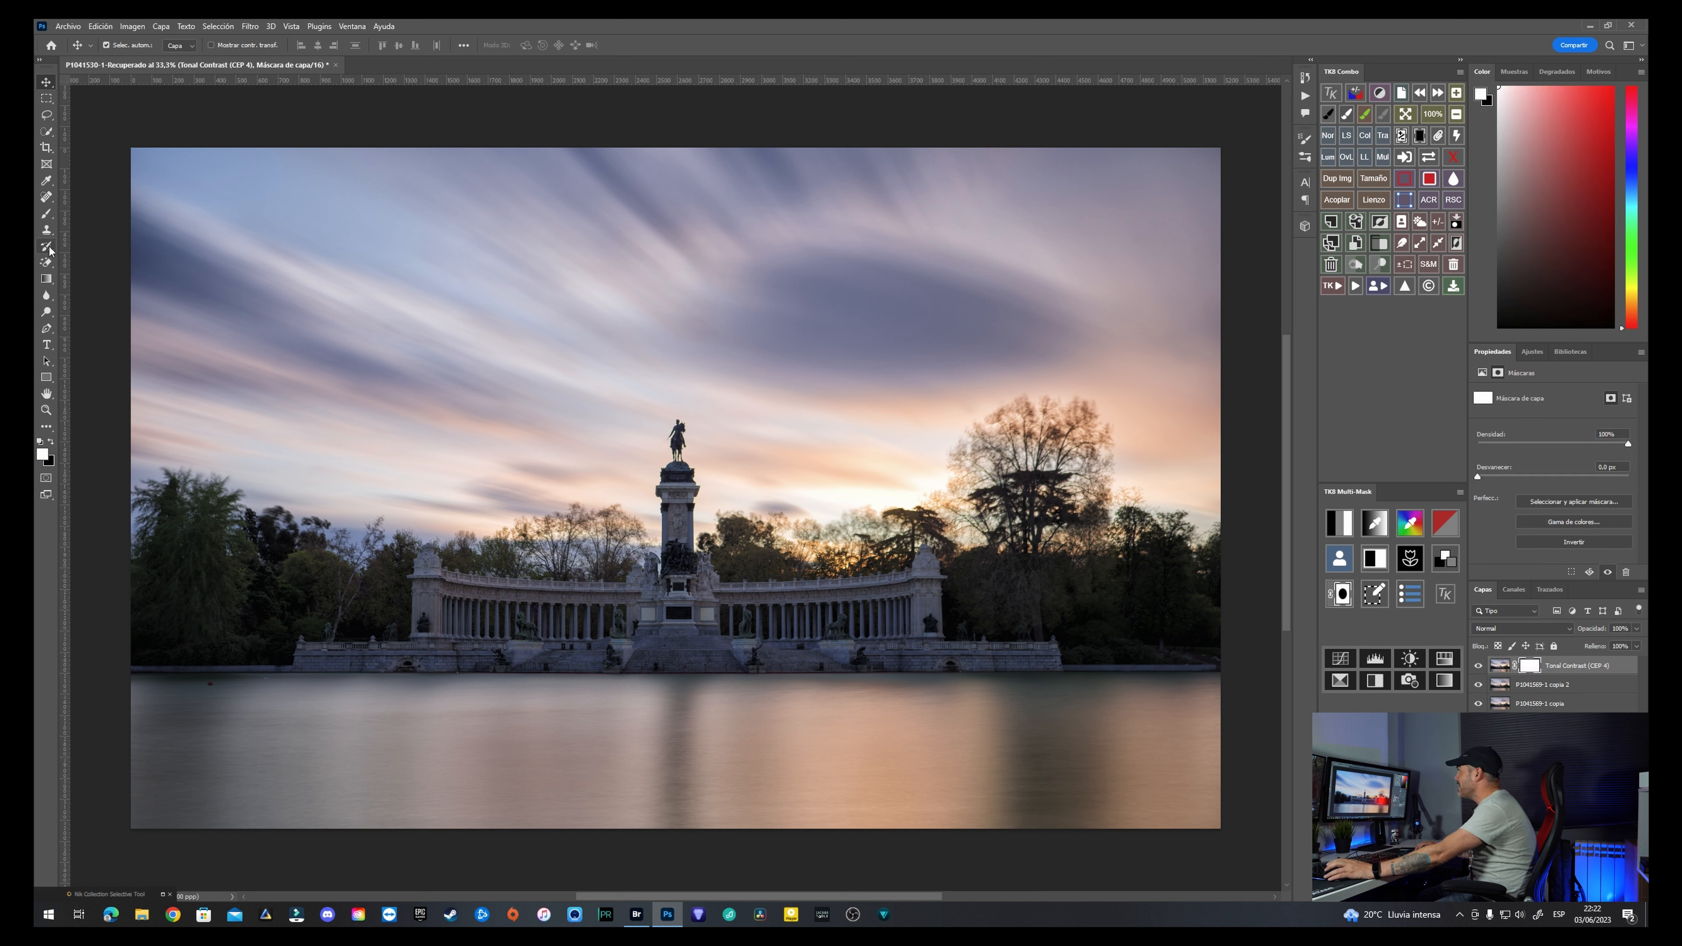
pyautogui.click(45, 278)
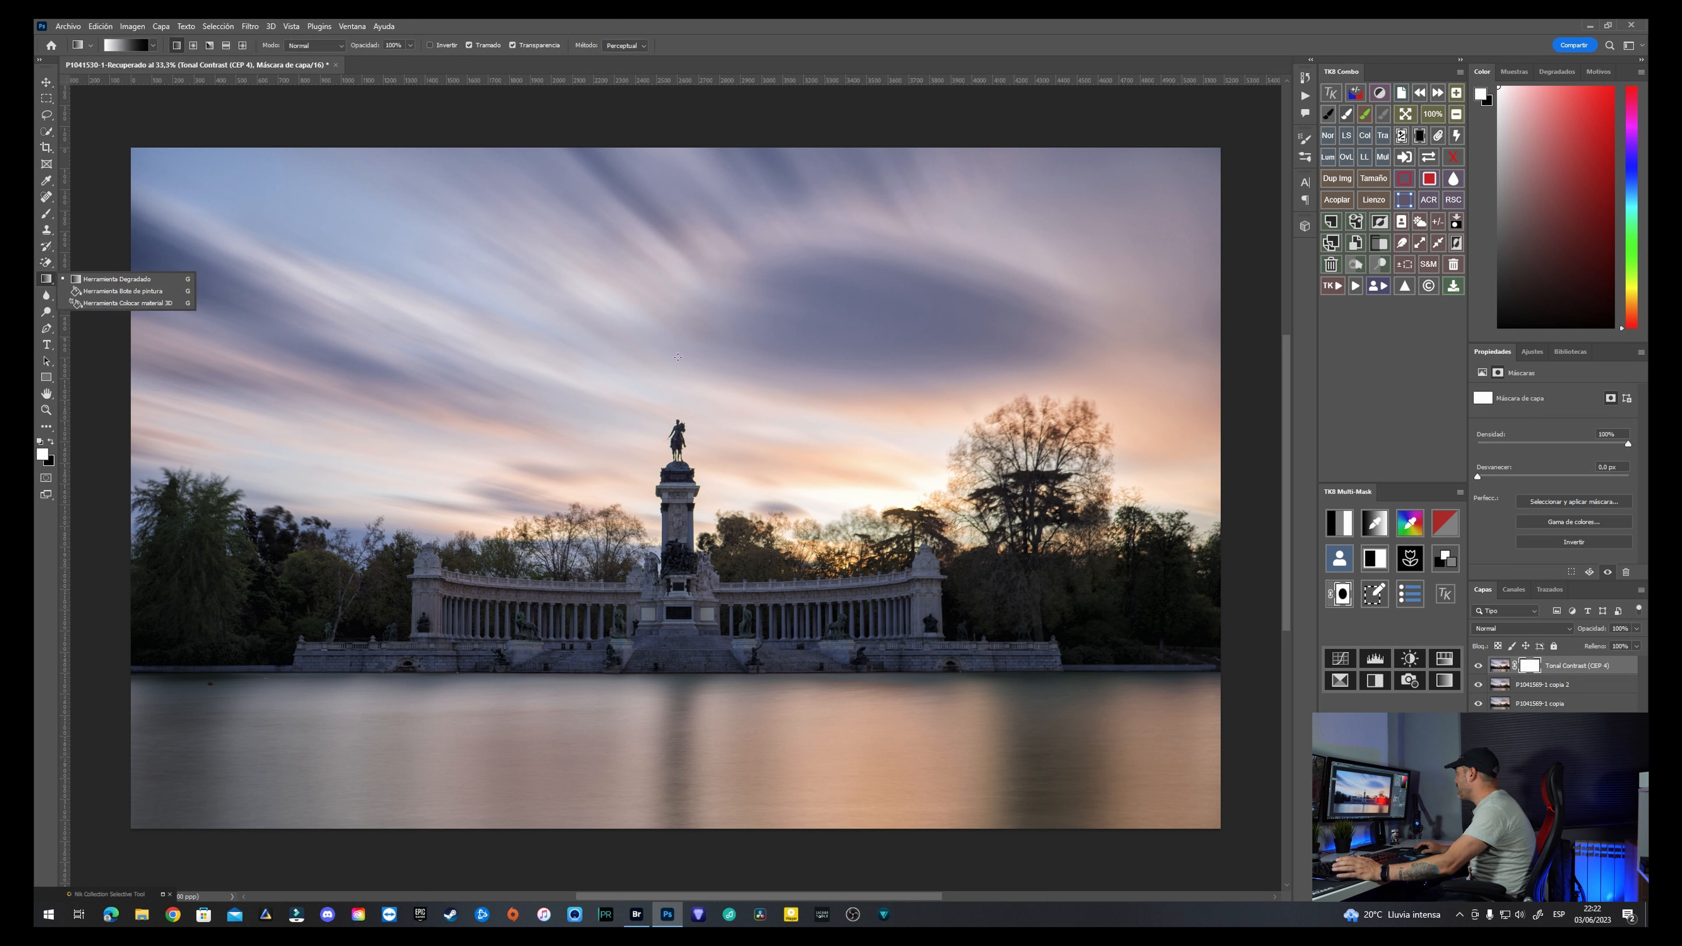
pyautogui.moveTo(677, 364); pyautogui.dragTo(679, 581)
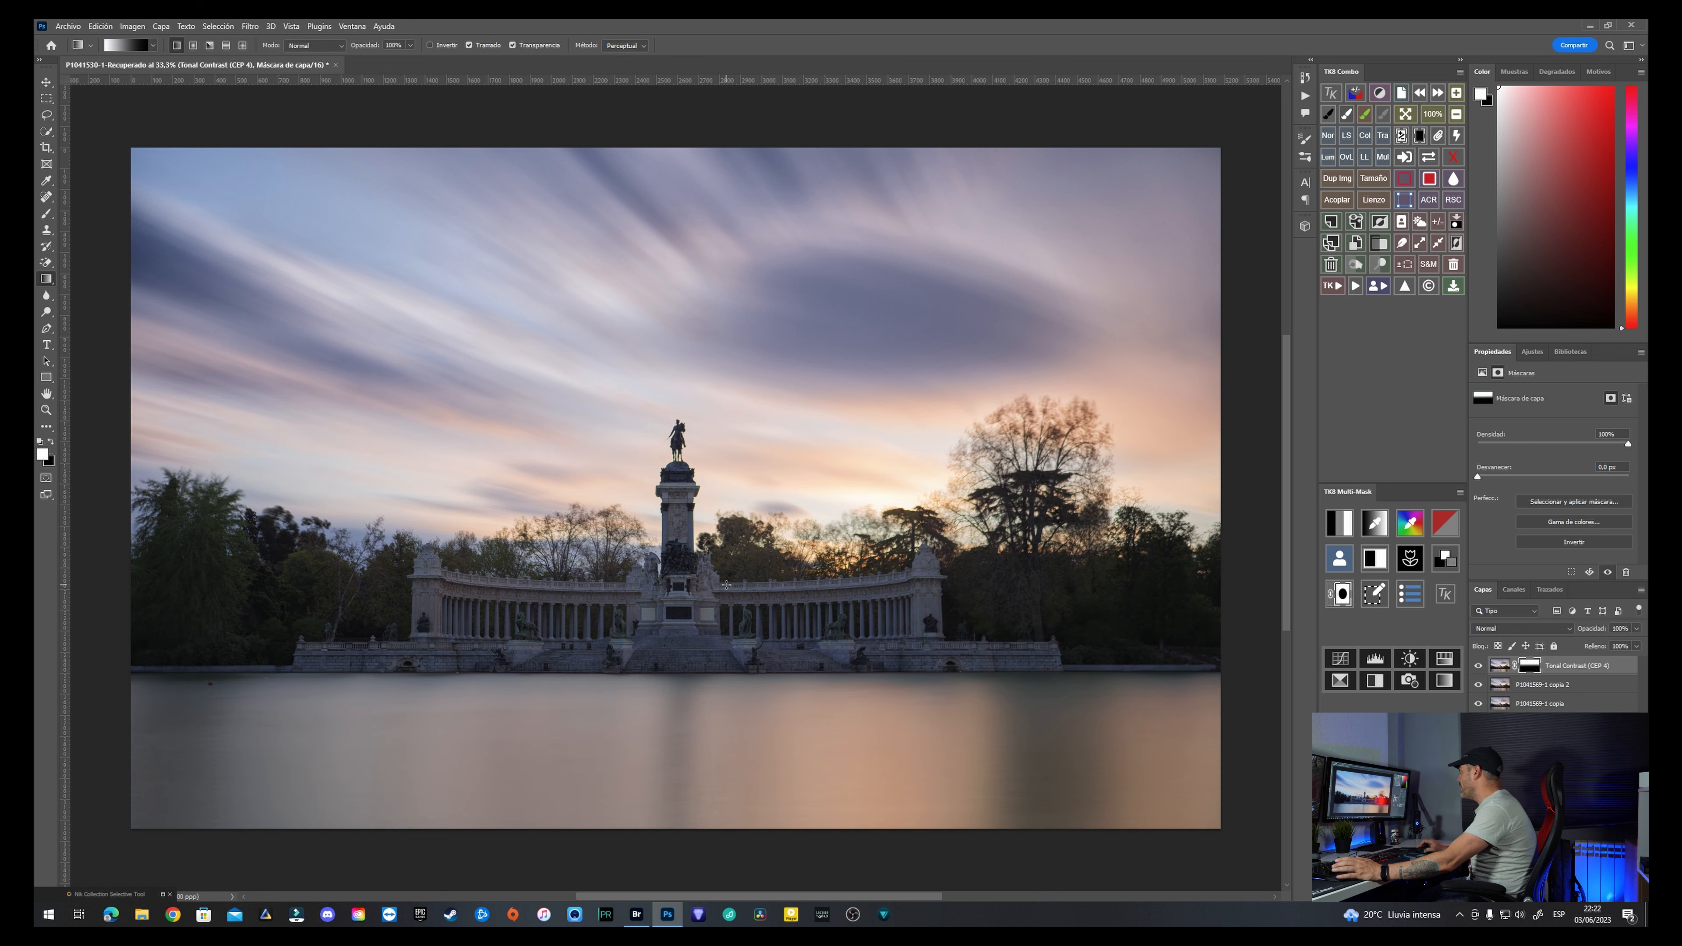
# Step: Check the masked Tonal Contrast effect on the sky and set the layer's opacity to 40%
pyautogui.click(1478, 666)
pyautogui.click(1478, 667)
pyautogui.click(1479, 668)
pyautogui.click(1478, 667)
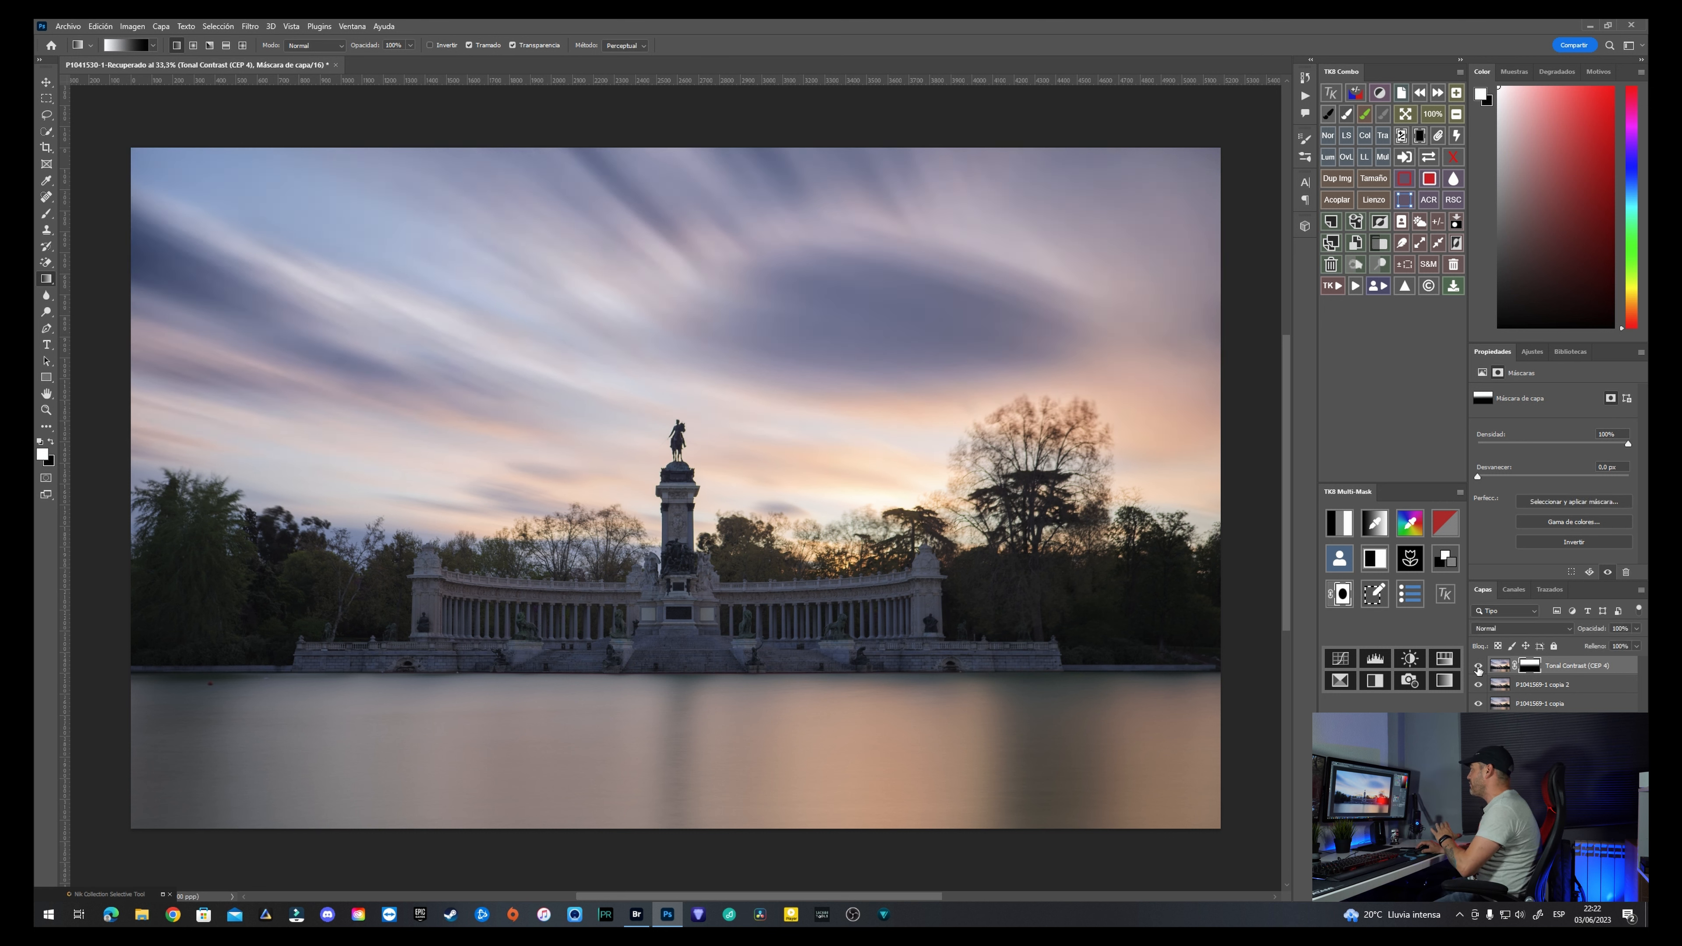
pyautogui.click(1636, 628)
pyautogui.moveTo(1638, 647); pyautogui.dragTo(1604, 648)
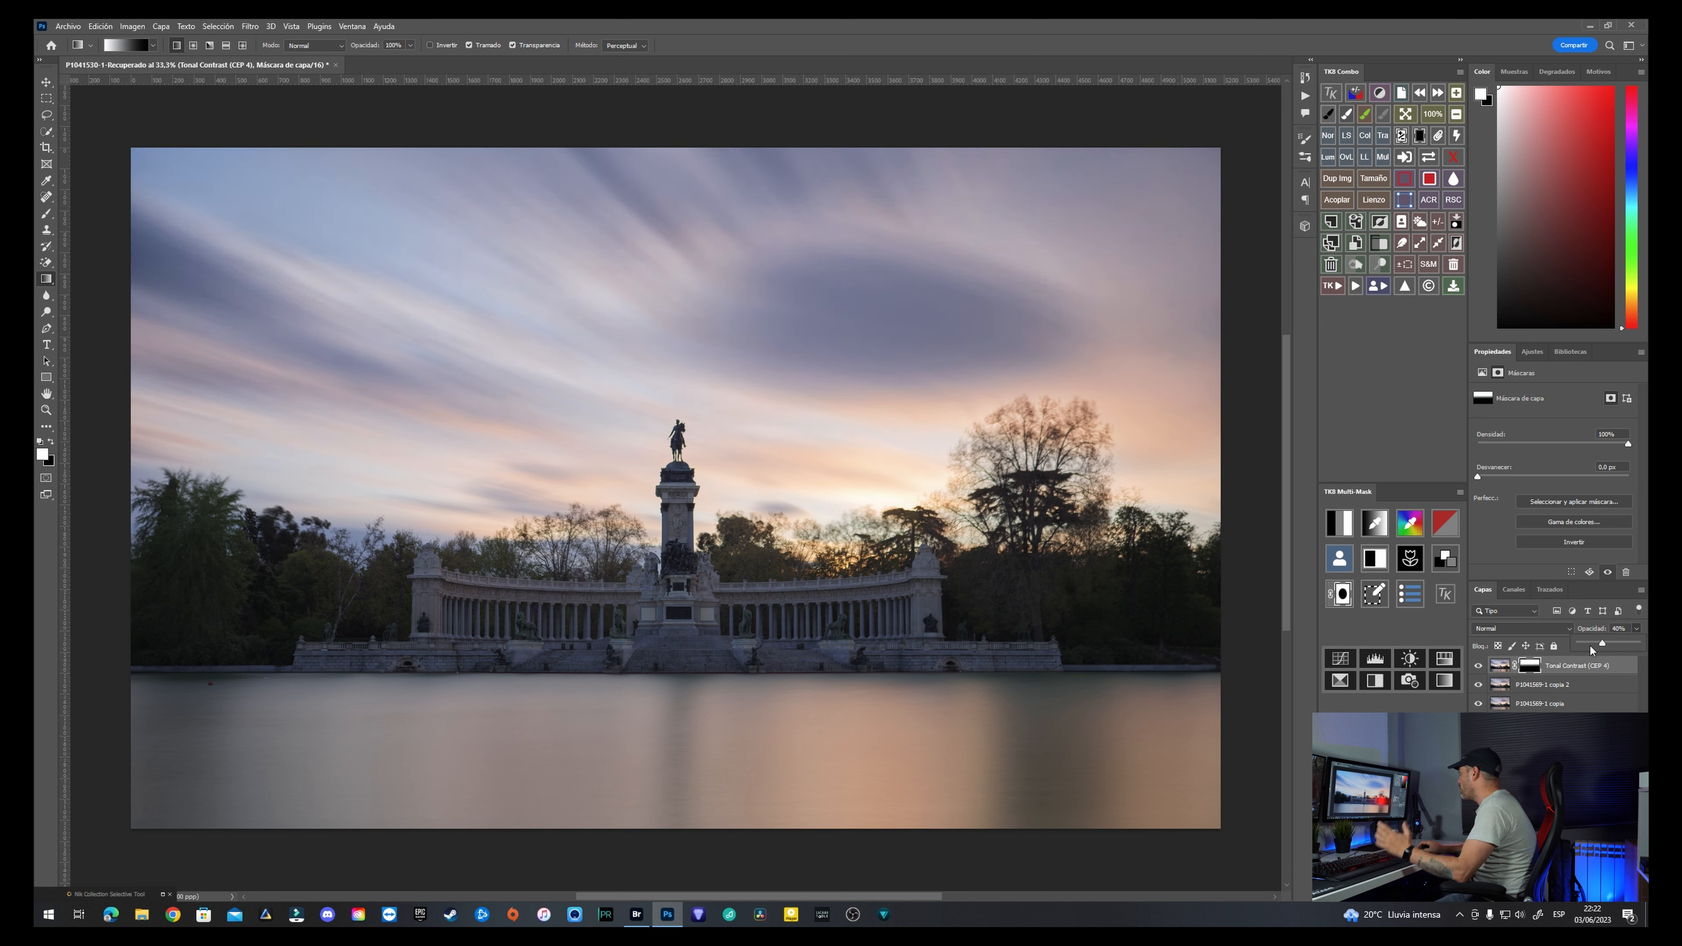
# Step: Compare the image with and without the reduced Tonal Contrast layer
pyautogui.click(1477, 669)
pyautogui.click(1476, 669)
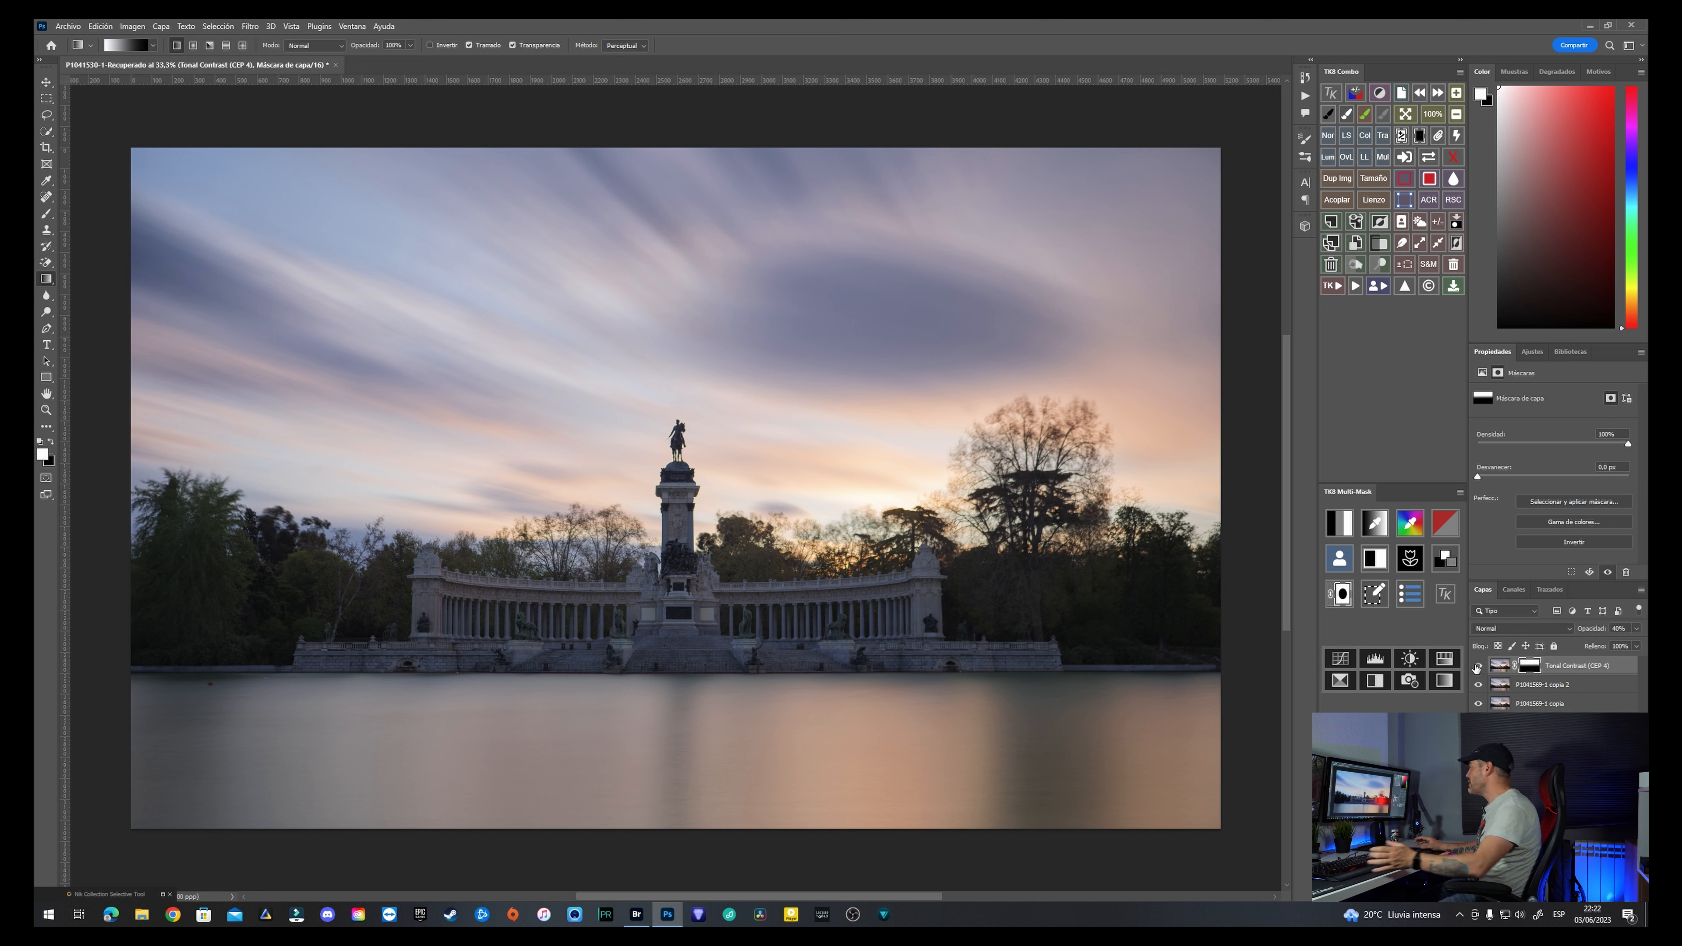
pyautogui.click(1477, 667)
pyautogui.click(1477, 667)
pyautogui.click(1478, 667)
pyautogui.click(1478, 667)
pyautogui.click(1478, 667)
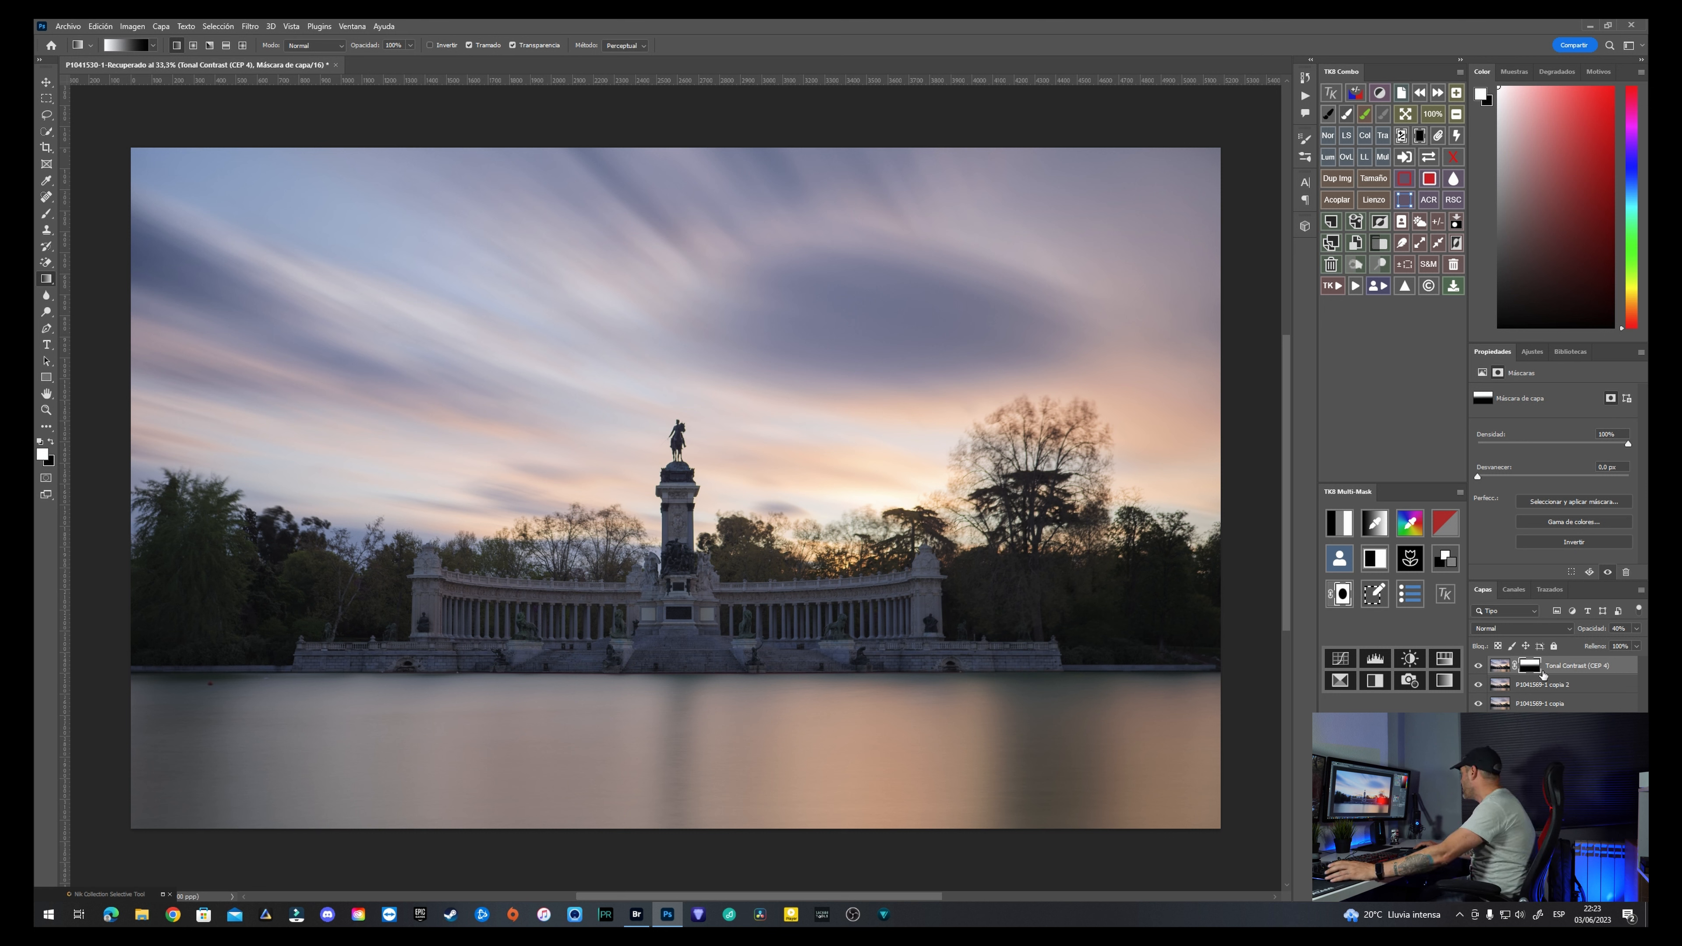
# Step: Open the Tonal Contrast layer's image in Color Efex Pro 4 and add Brilliance / Warmth with about 15% saturation and increased warmth
pyautogui.click(1499, 666)
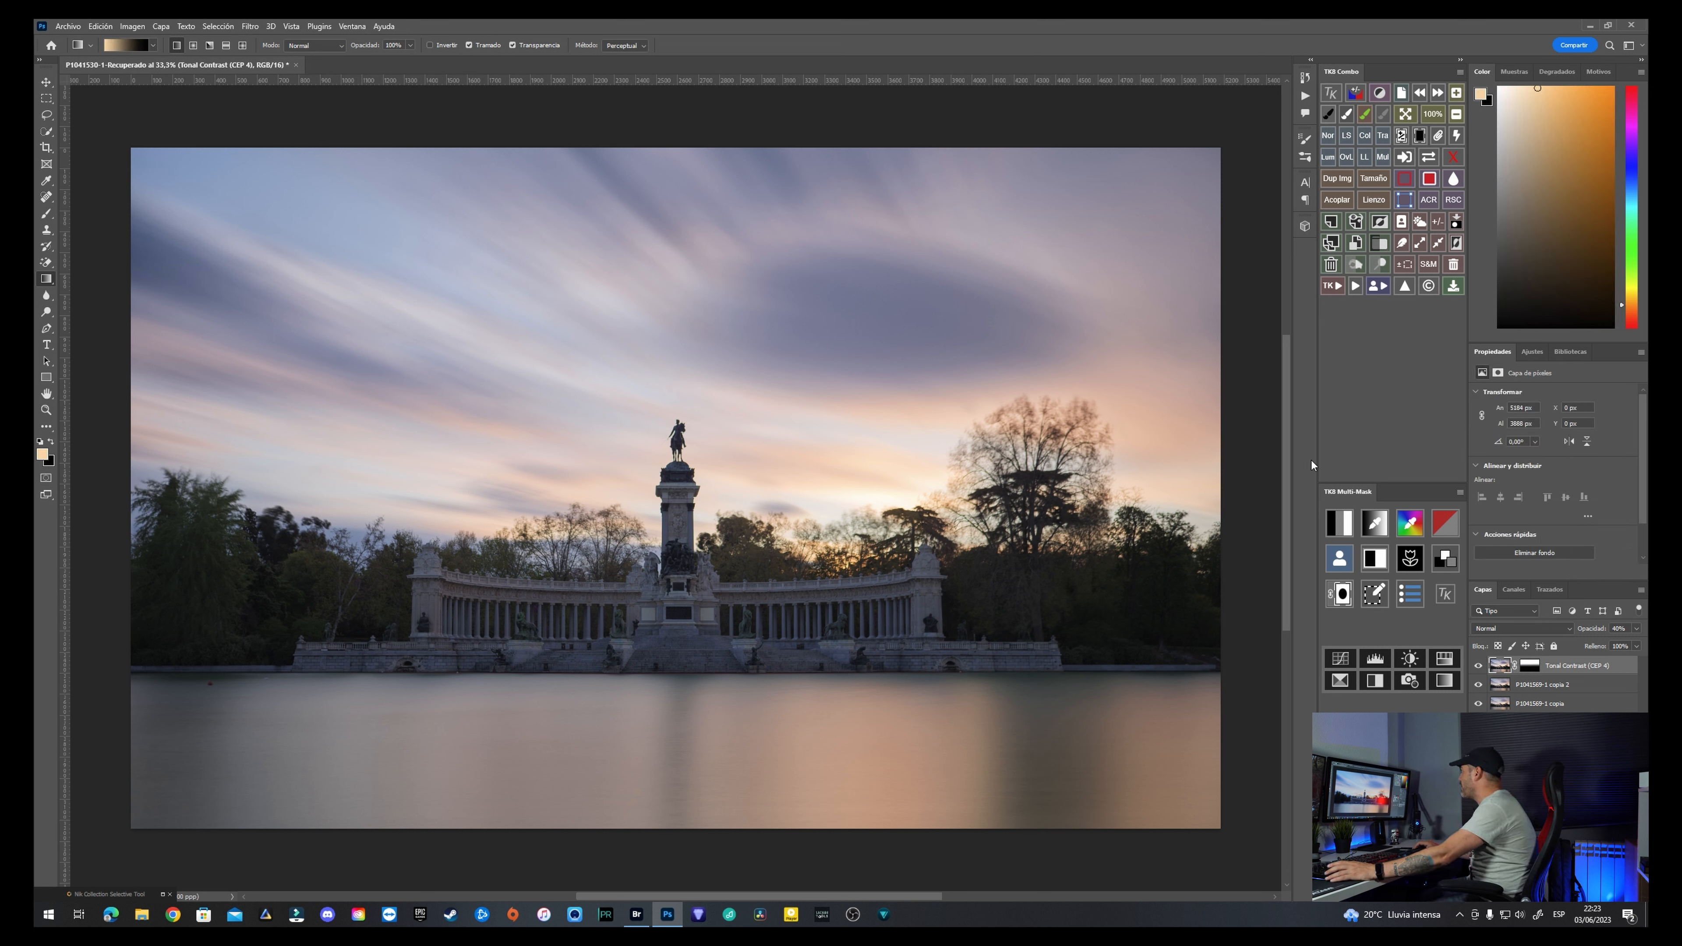
pyautogui.click(254, 28)
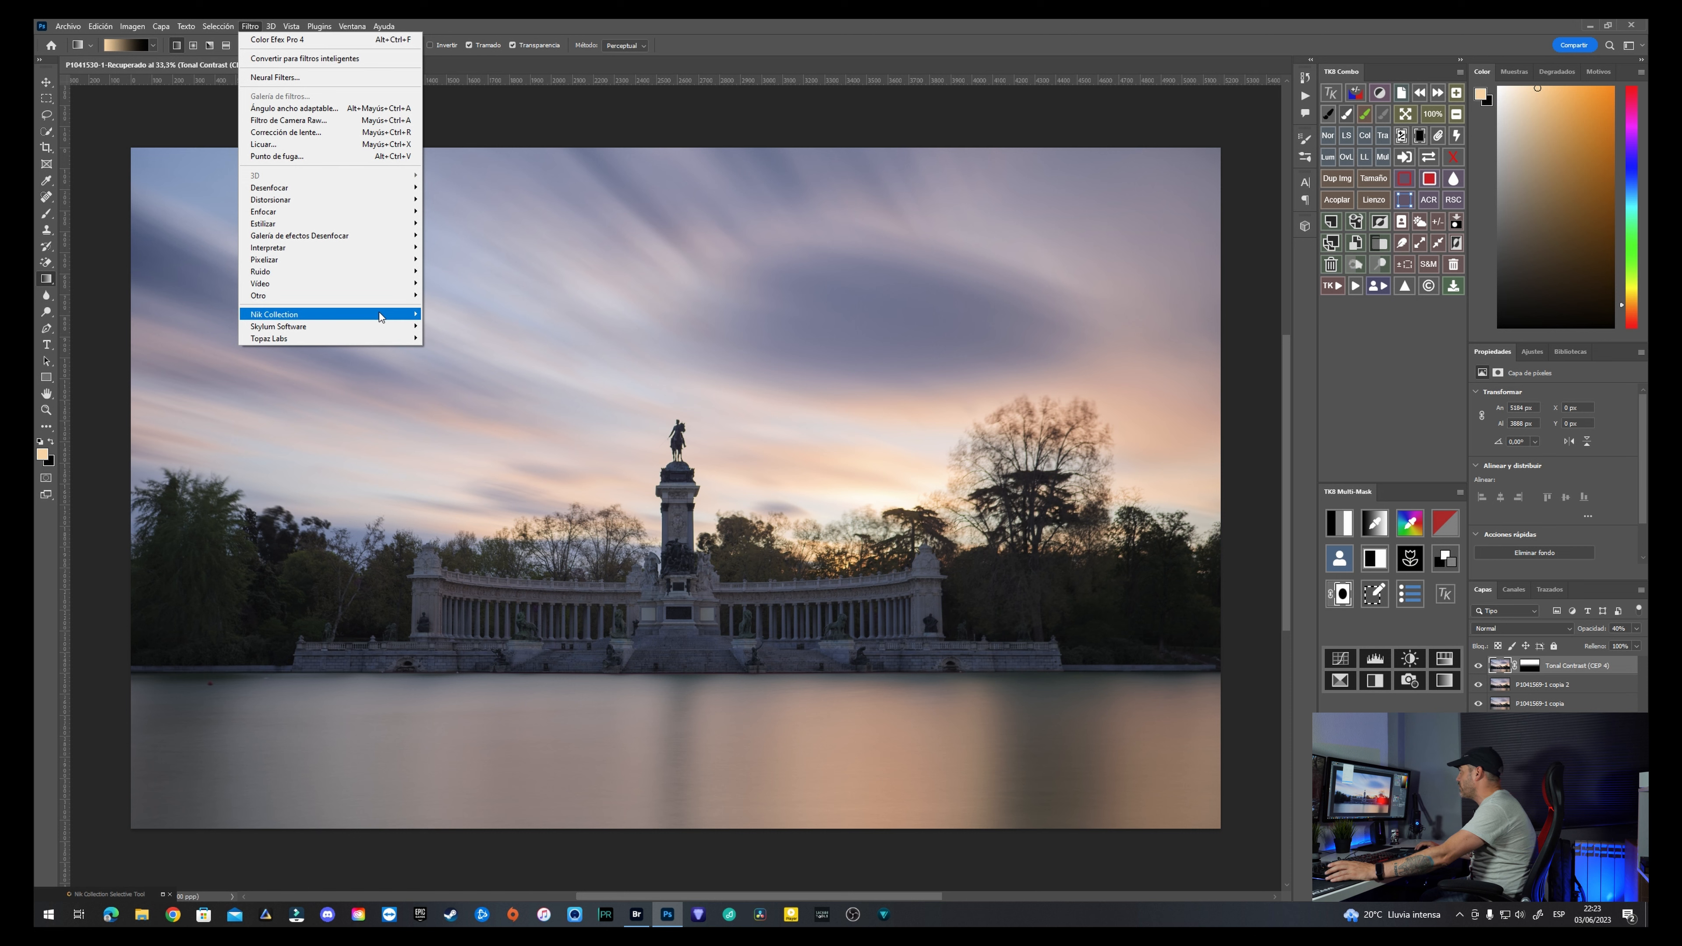
pyautogui.moveTo(384, 314)
pyautogui.click(469, 326)
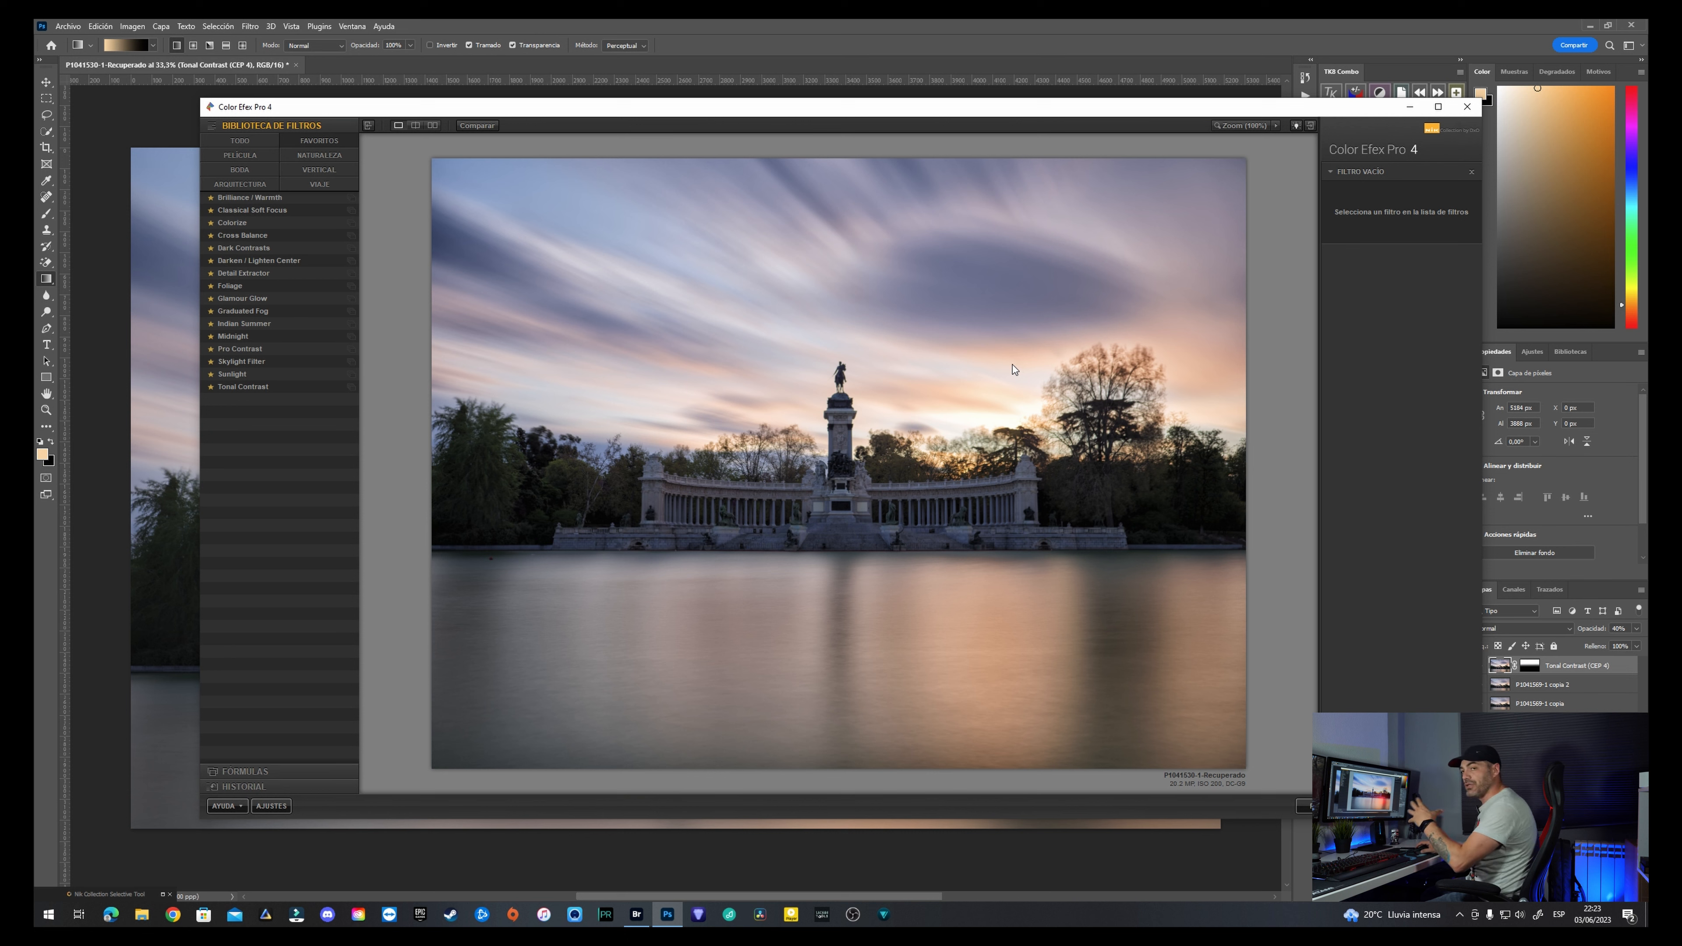
pyautogui.click(250, 197)
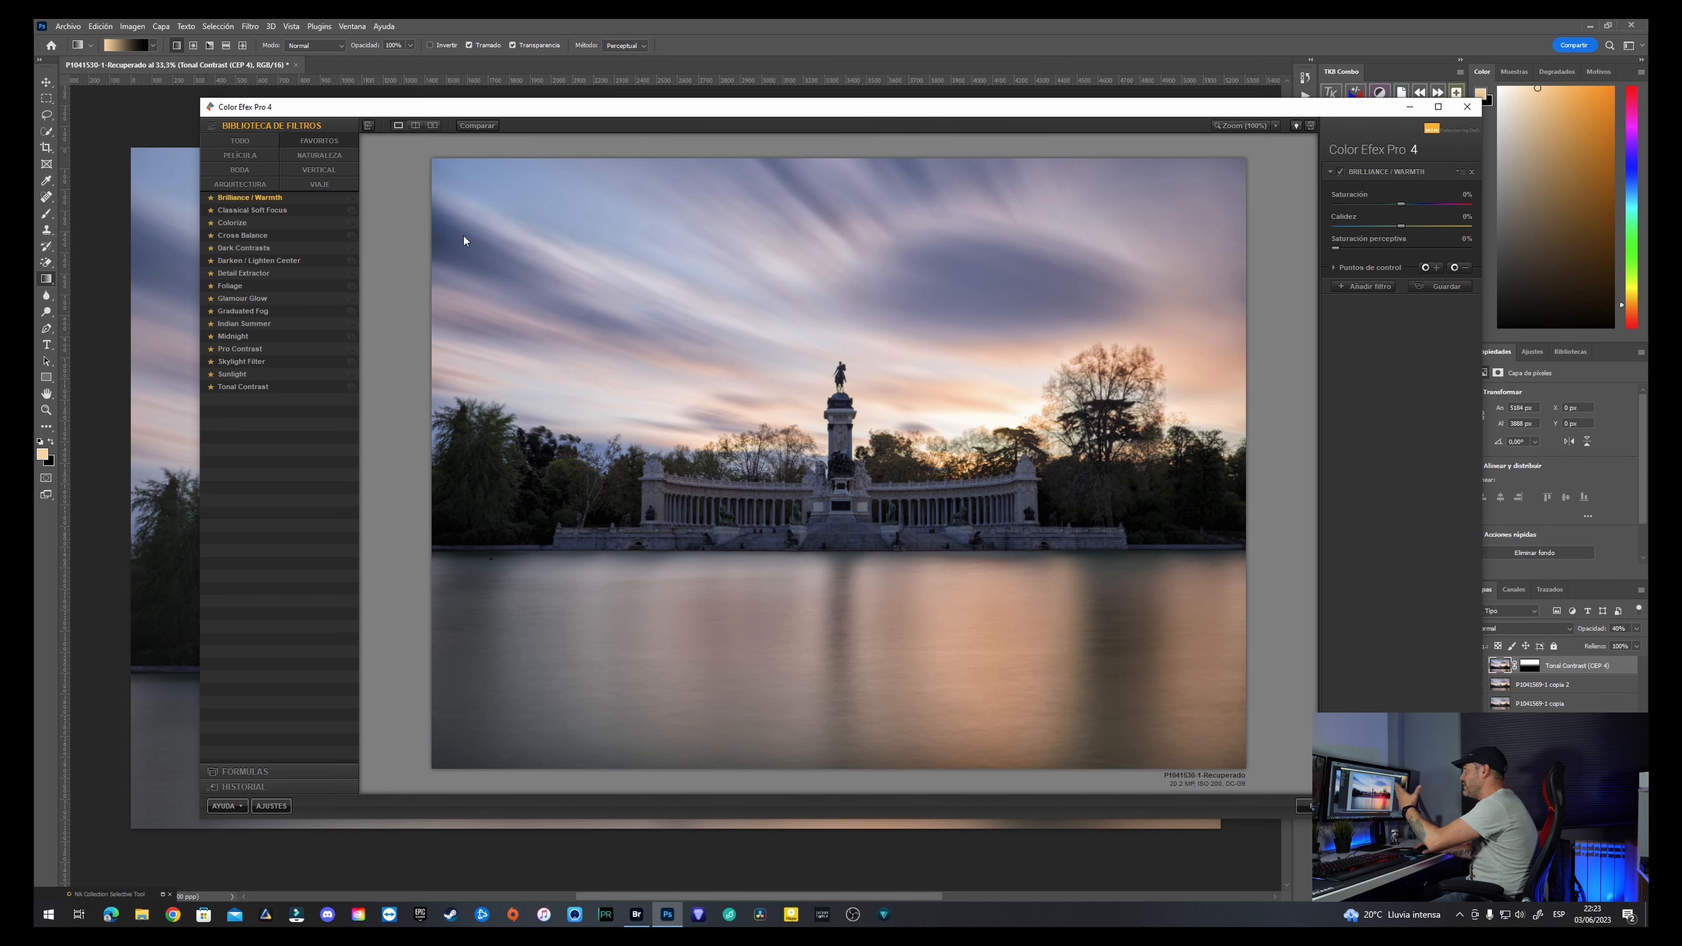
pyautogui.moveTo(1402, 225); pyautogui.dragTo(1414, 226)
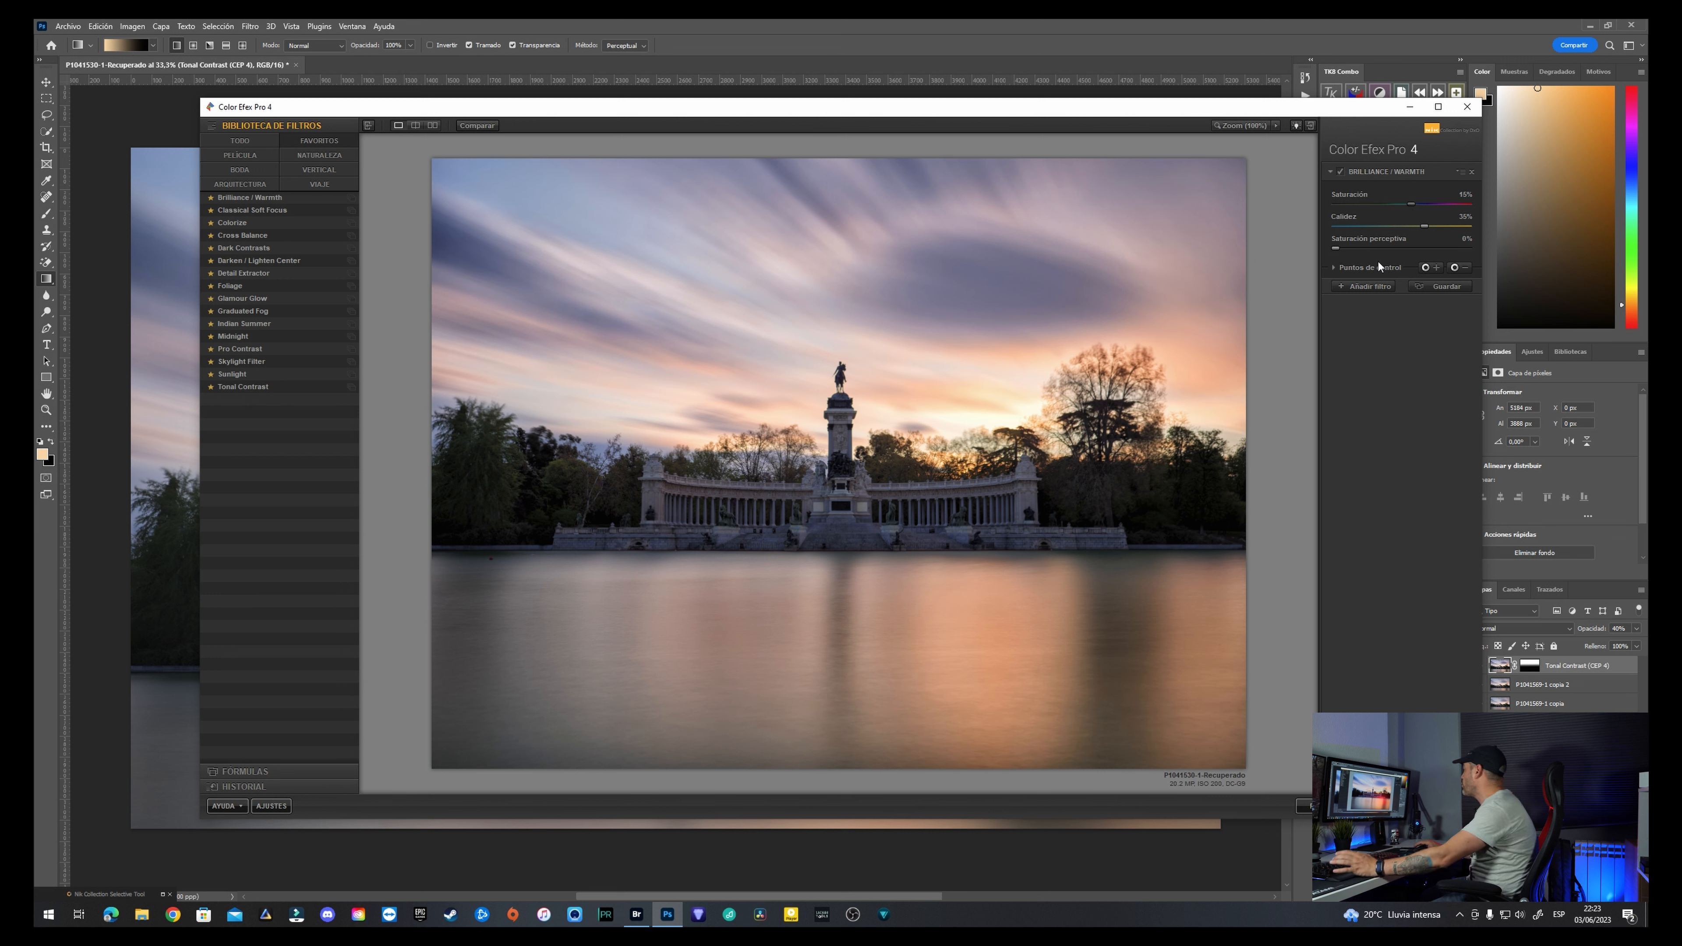
# Step: Place a positive Brilliance / Warmth control point over the trees just right of the monument and adjust its radius
pyautogui.click(1435, 271)
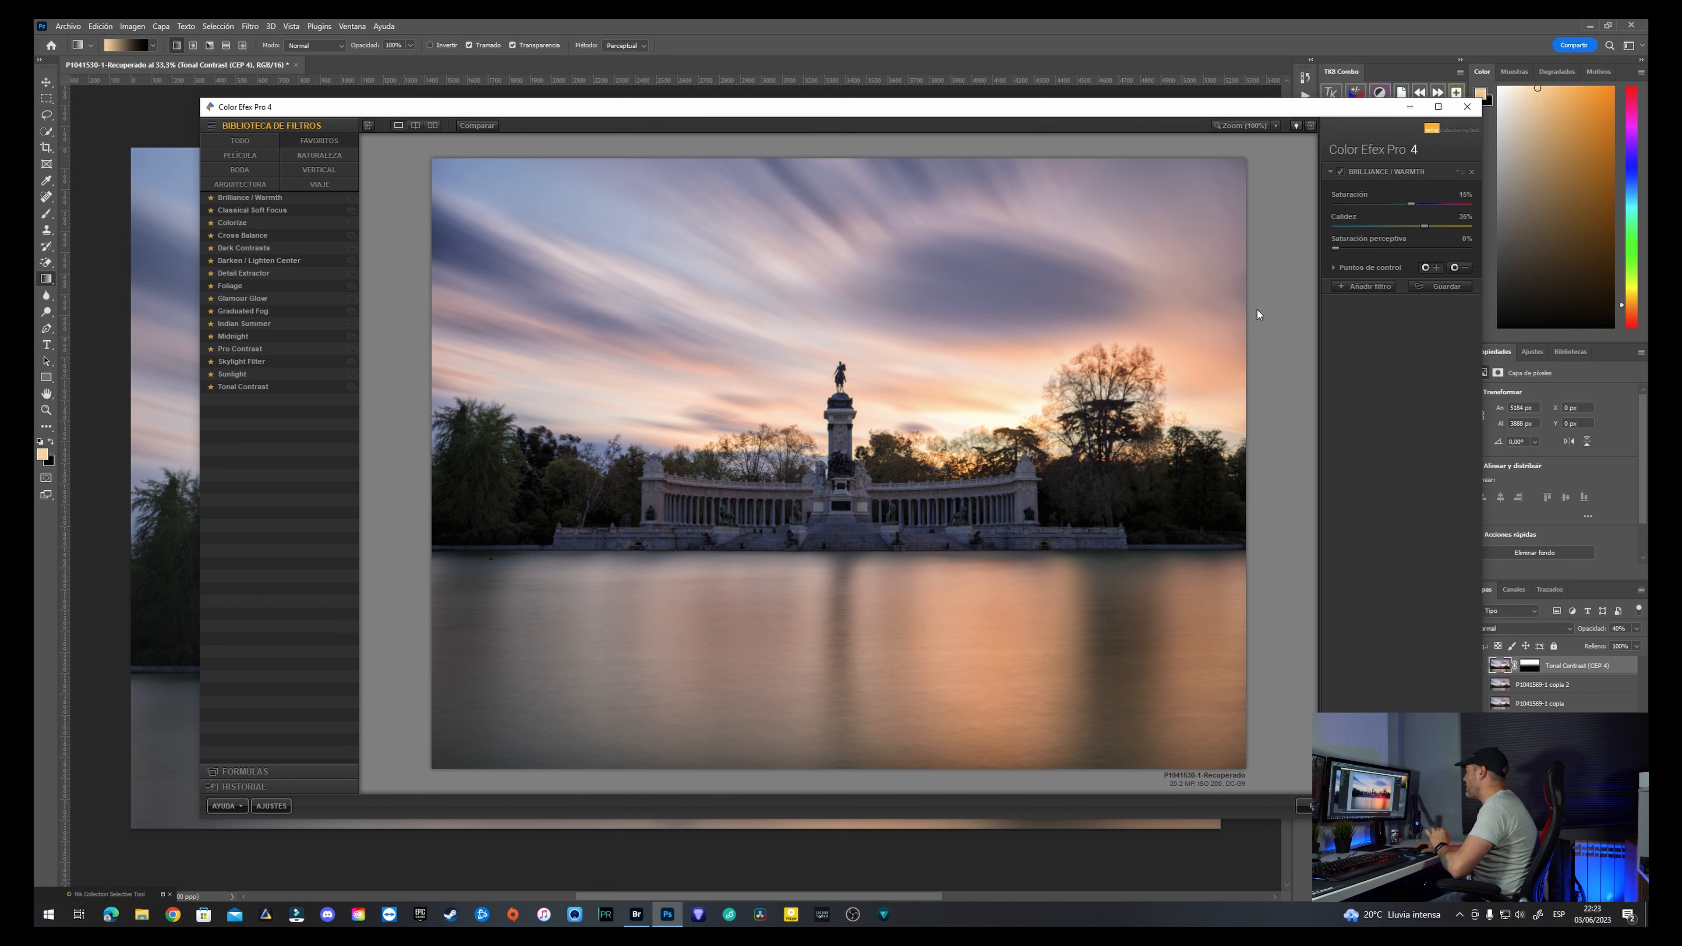
pyautogui.click(950, 466)
pyautogui.moveTo(941, 456); pyautogui.dragTo(1001, 449)
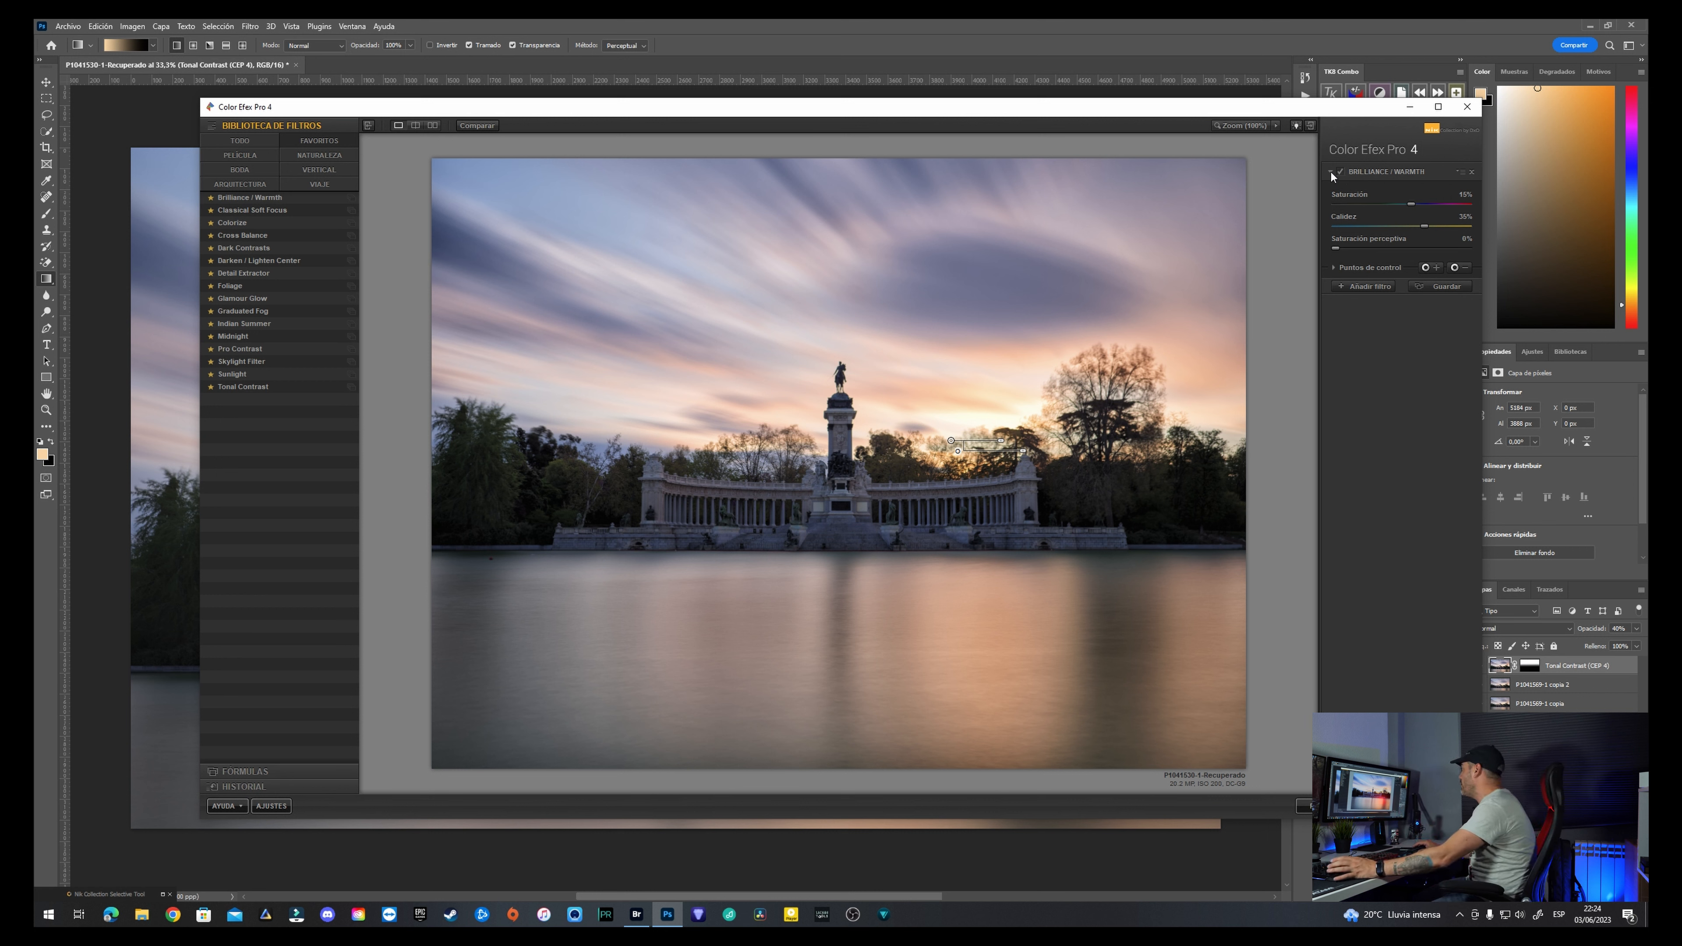
# Step: Add a Darken / Lighten Center filter with the second shape and place its center over the trees right of the monument
pyautogui.click(1364, 286)
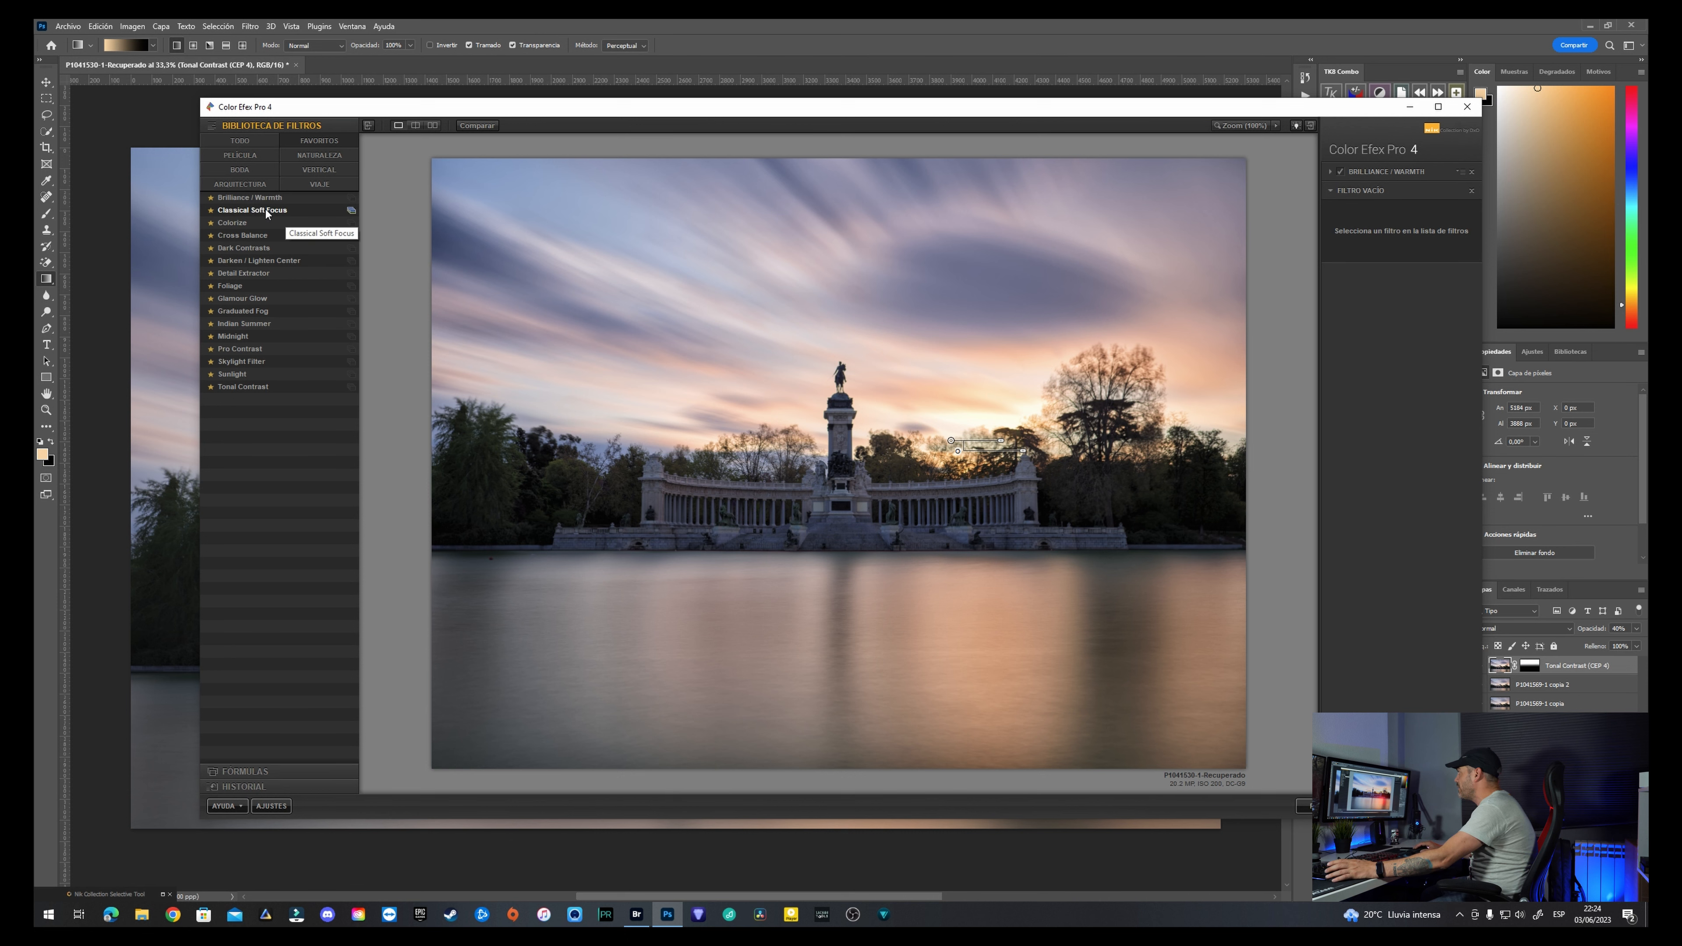
pyautogui.click(251, 263)
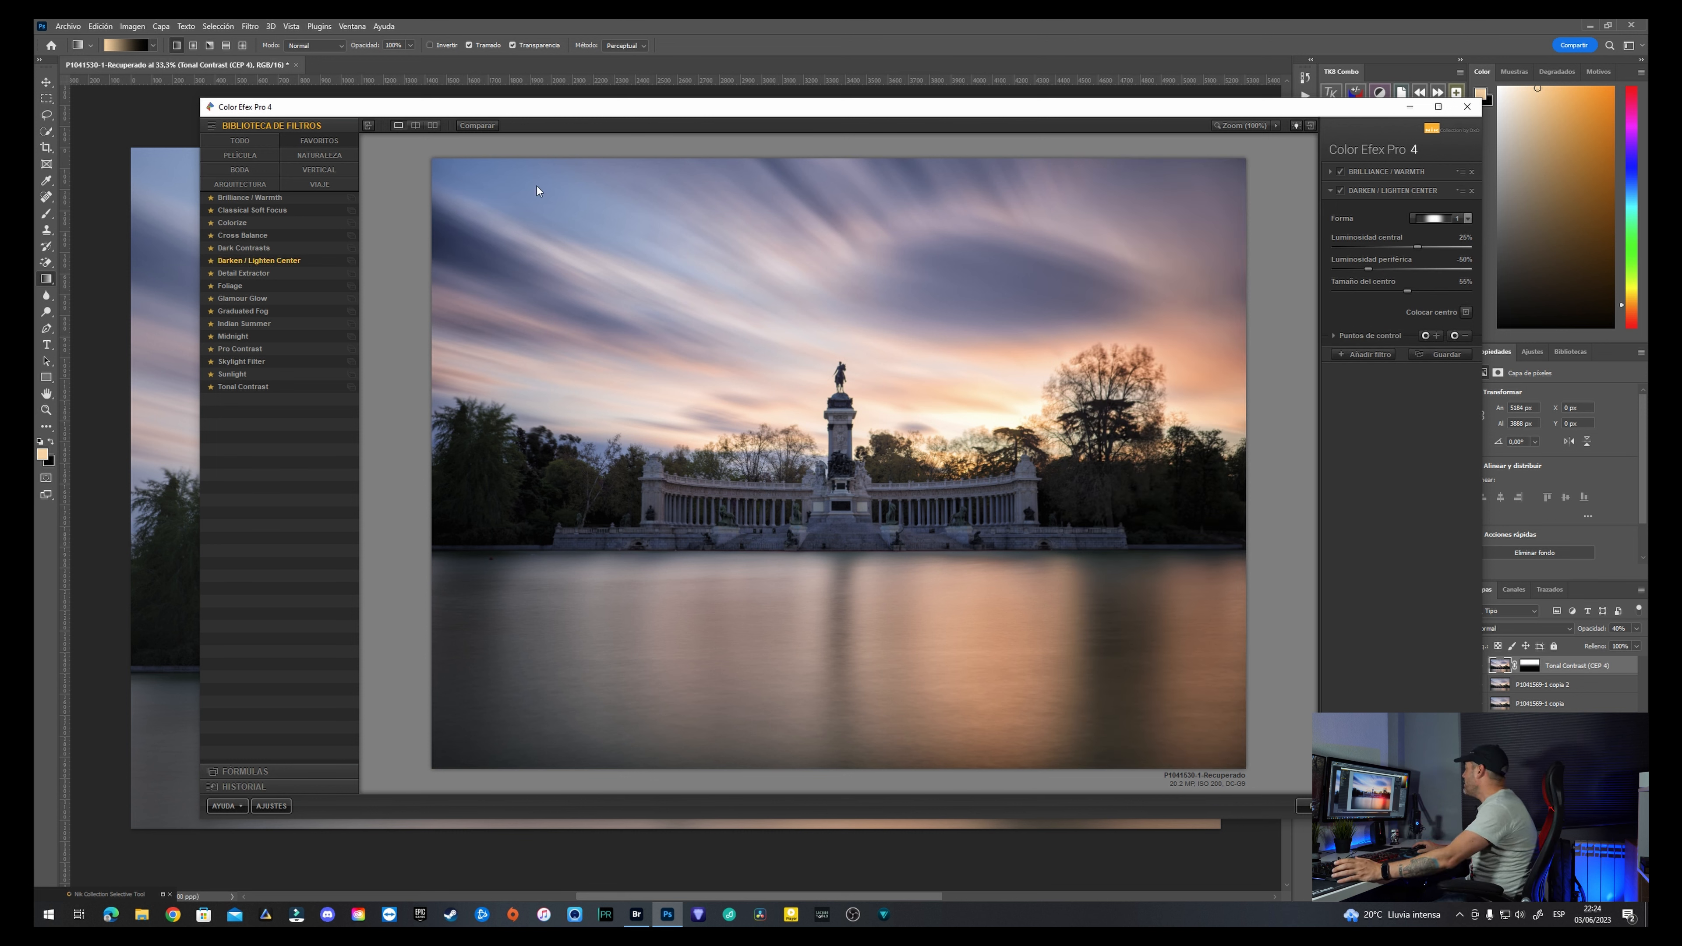
pyautogui.click(1456, 222)
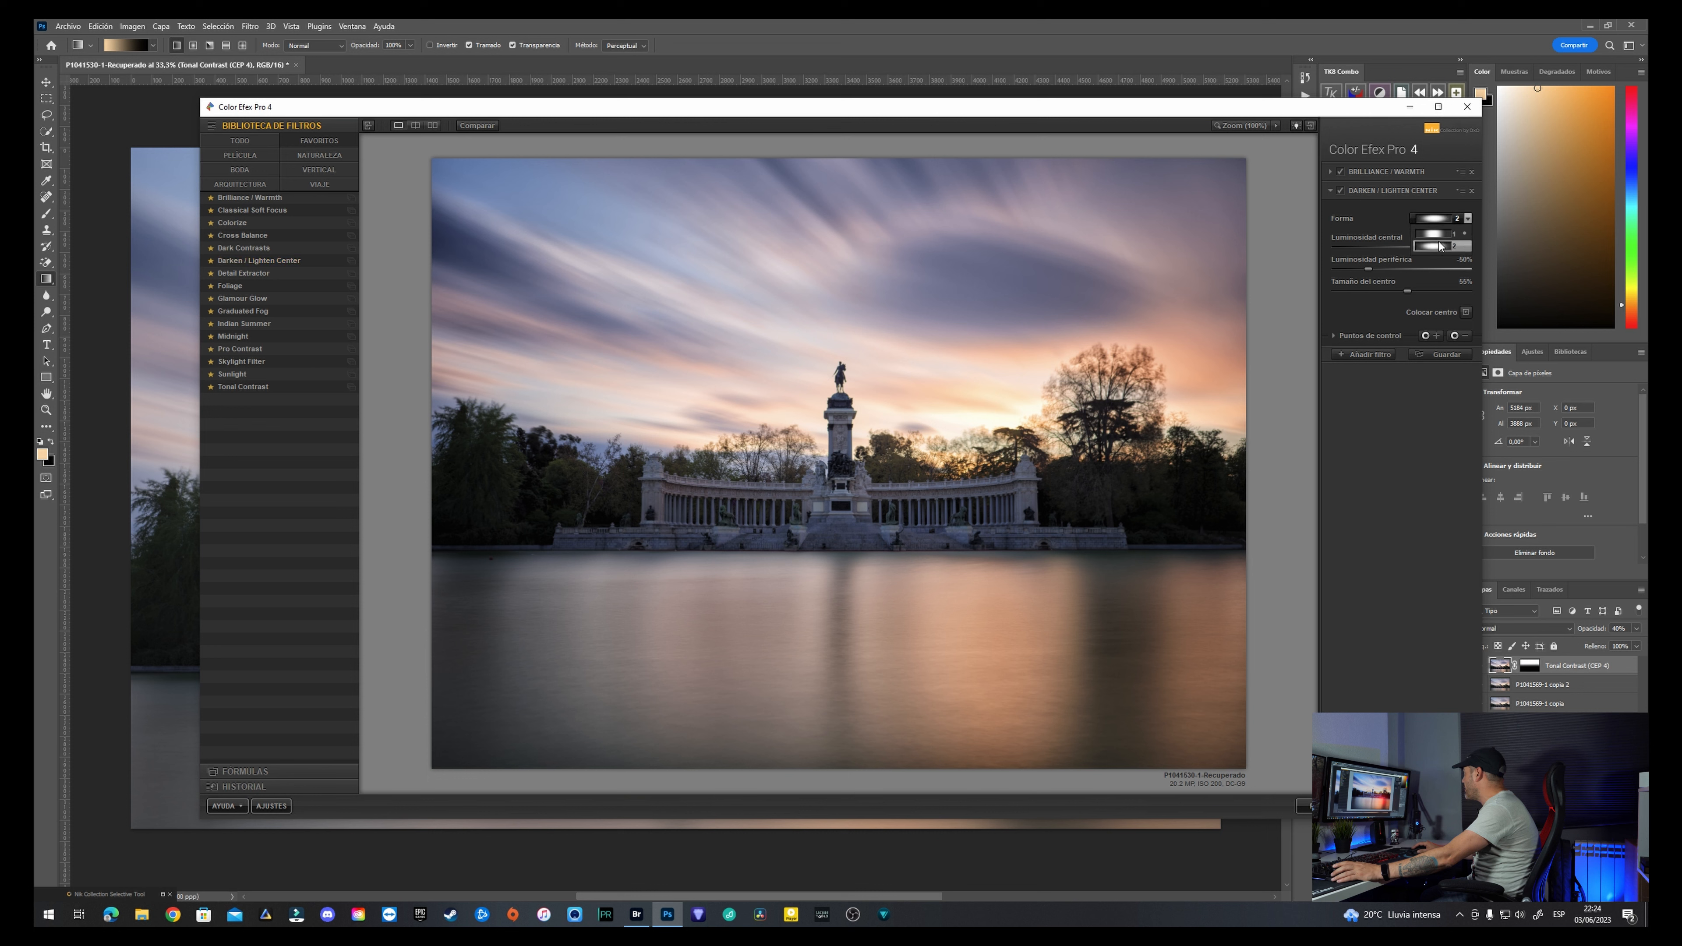
pyautogui.click(1439, 246)
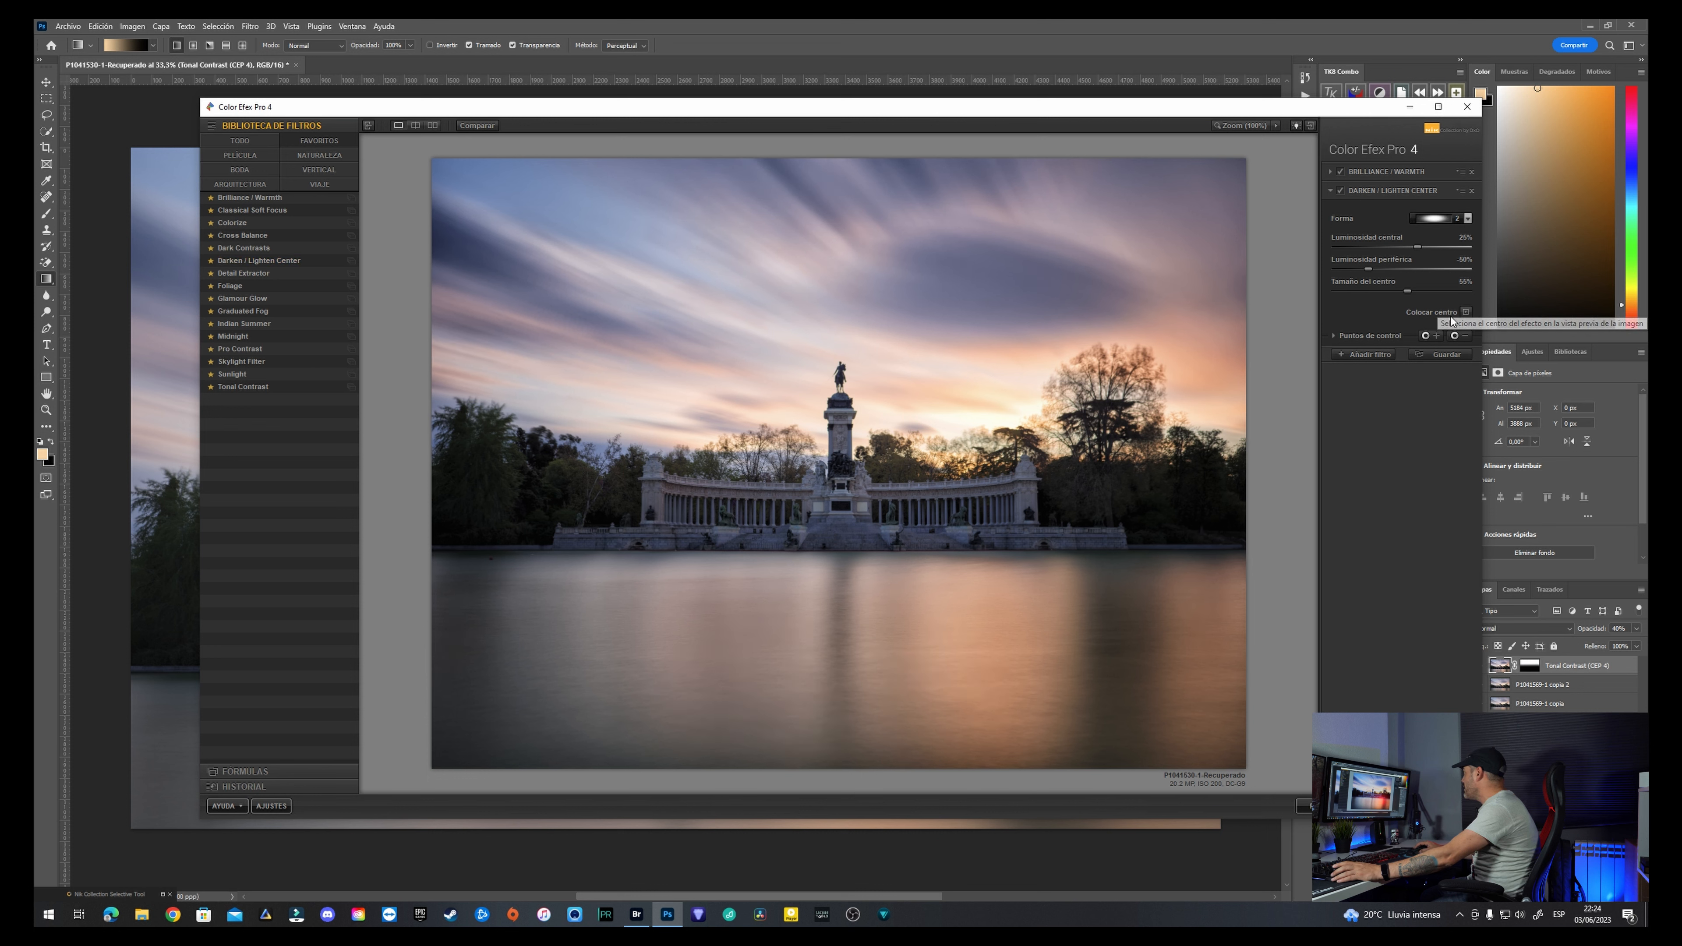
pyautogui.click(1466, 311)
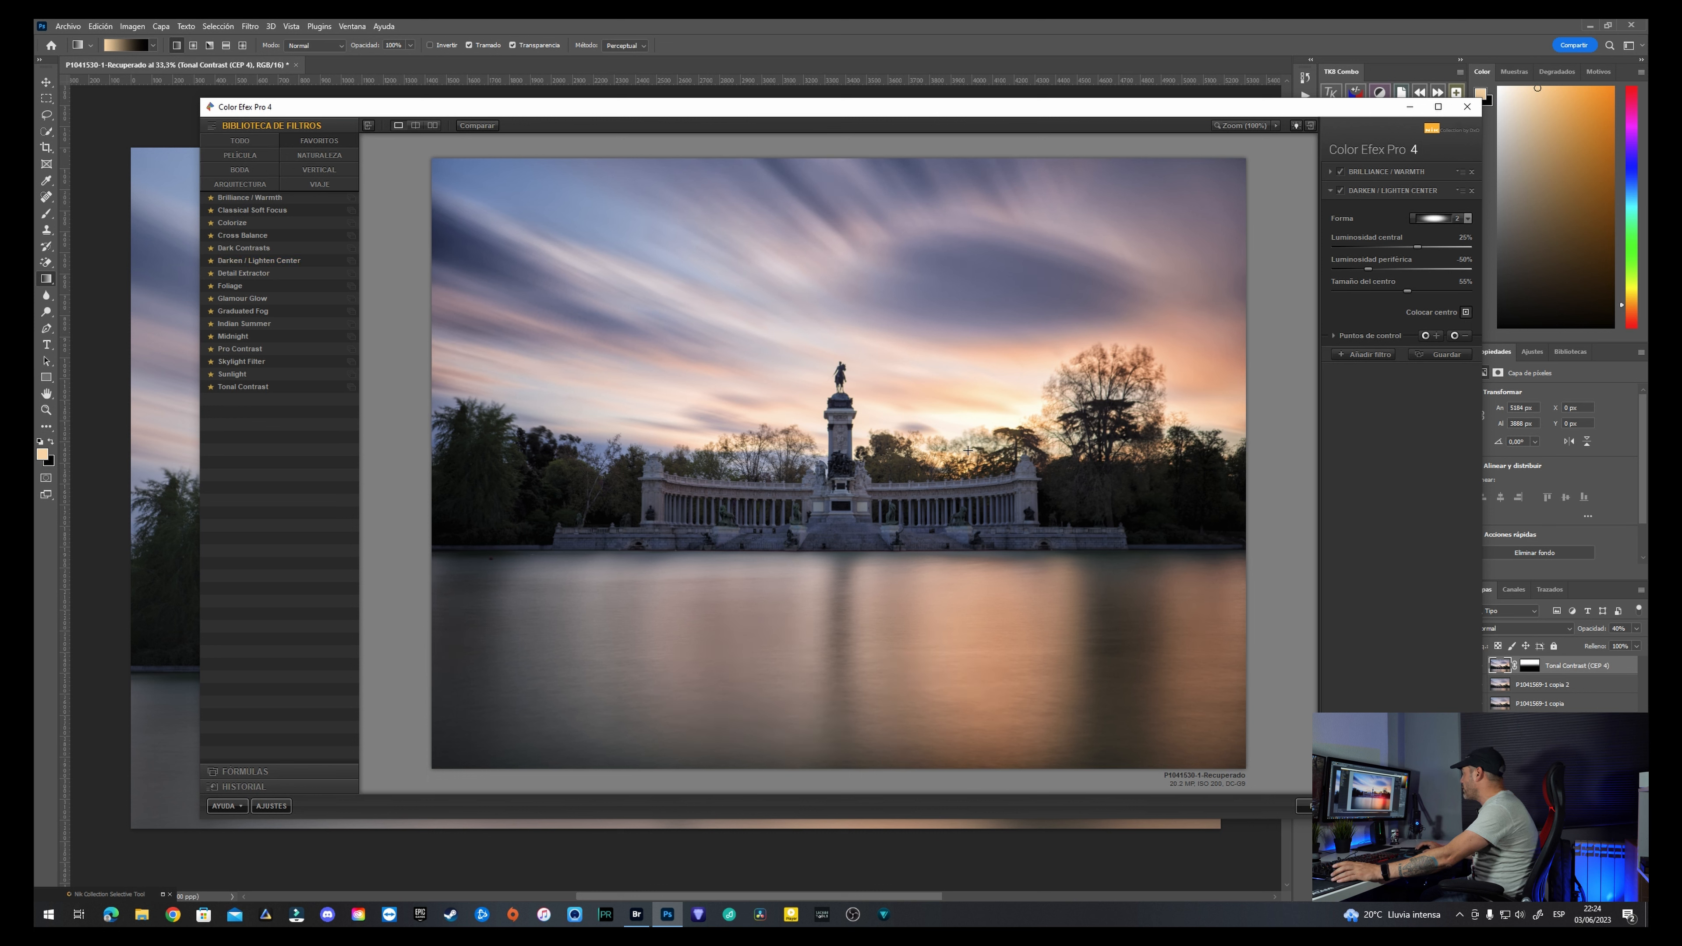
pyautogui.click(955, 454)
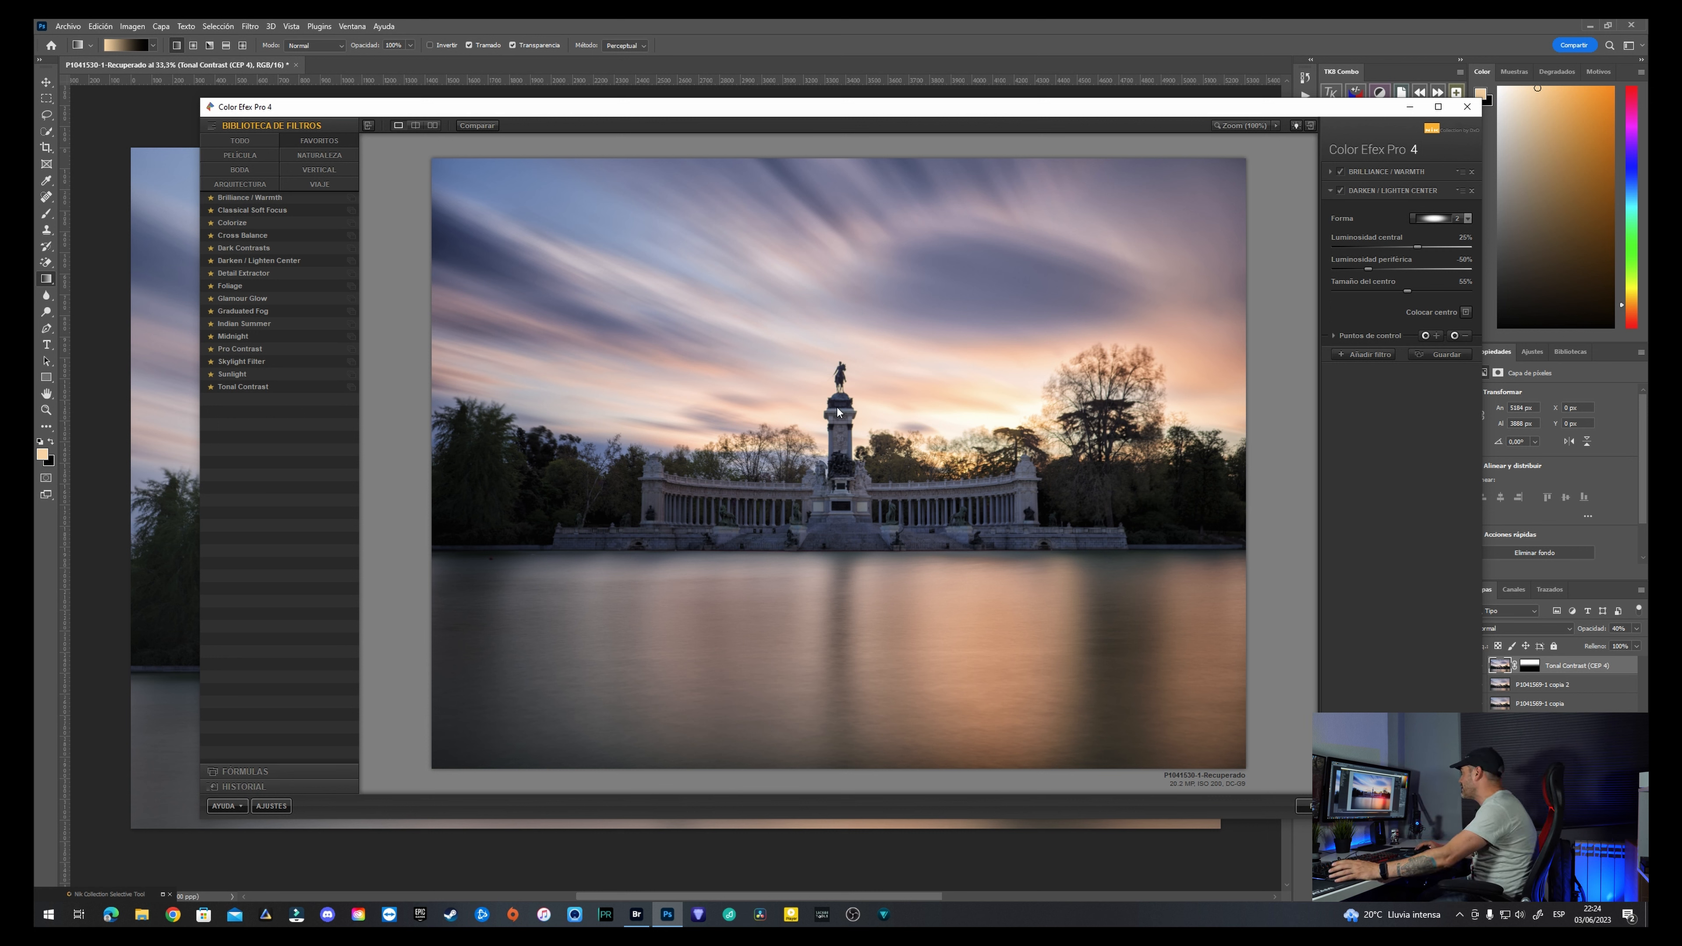
# Step: Set Darken / Lighten Center to 20% center luminosity, -60% border luminosity and 60% center size, and preview the effect
pyautogui.moveTo(1419, 247)
pyautogui.mouseDown()
pyautogui.moveTo(1389, 247)
pyautogui.moveTo(1416, 247)
pyautogui.mouseUp()
pyautogui.doubleClick(1412, 247)
pyautogui.moveTo(1367, 268)
pyautogui.mouseDown()
pyautogui.moveTo(1347, 270)
pyautogui.moveTo(1427, 269)
pyautogui.moveTo(1364, 270)
pyautogui.mouseUp()
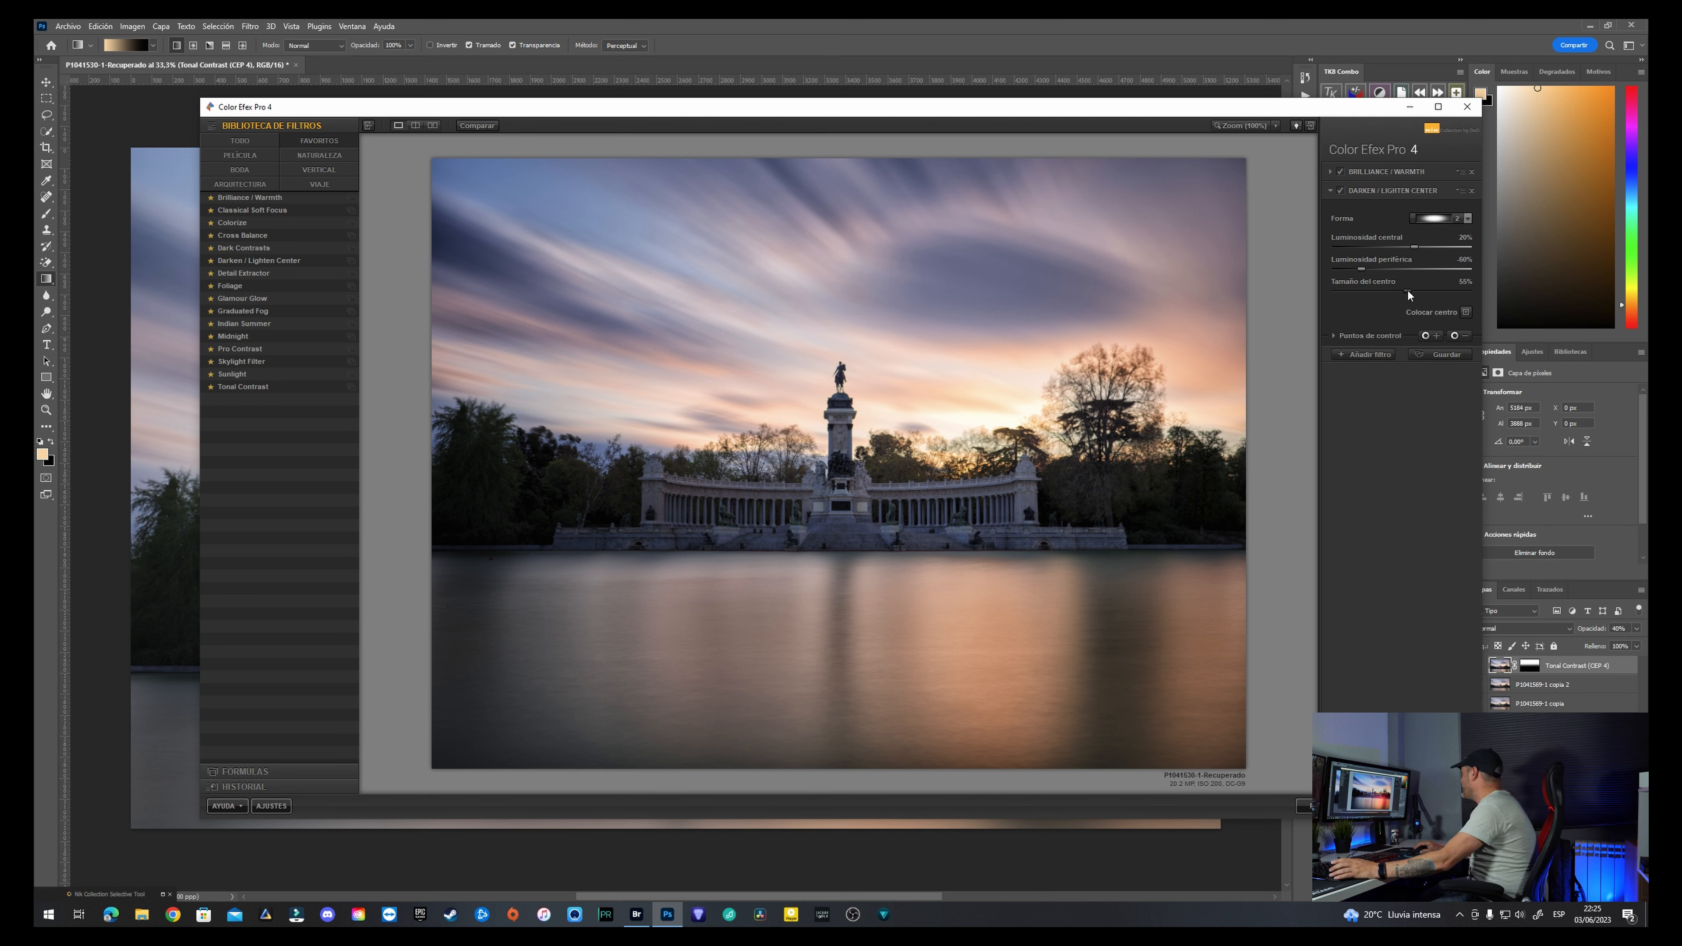
pyautogui.moveTo(1407, 292); pyautogui.dragTo(1414, 292)
pyautogui.moveTo(1414, 293); pyautogui.dragTo(1413, 294)
pyautogui.click(1342, 190)
pyautogui.click(1342, 190)
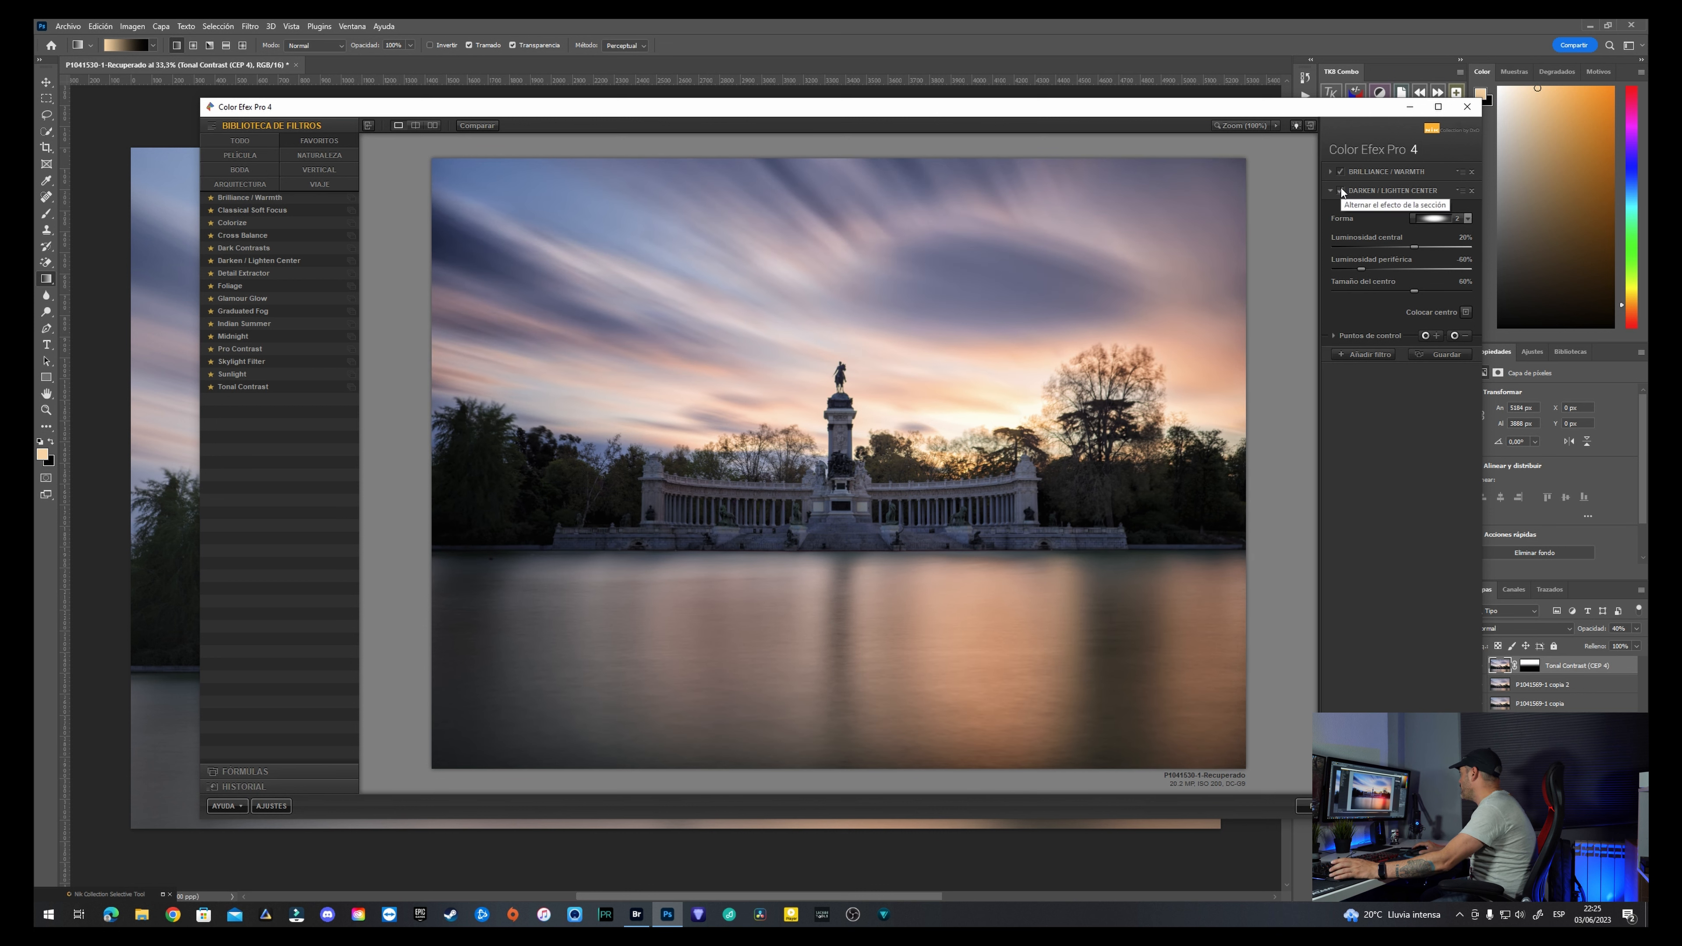
# Step: Soften the border luminosity of Darken / Lighten Center to about -29% and compare the effect on and off
pyautogui.moveTo(1364, 270); pyautogui.dragTo(1367, 270)
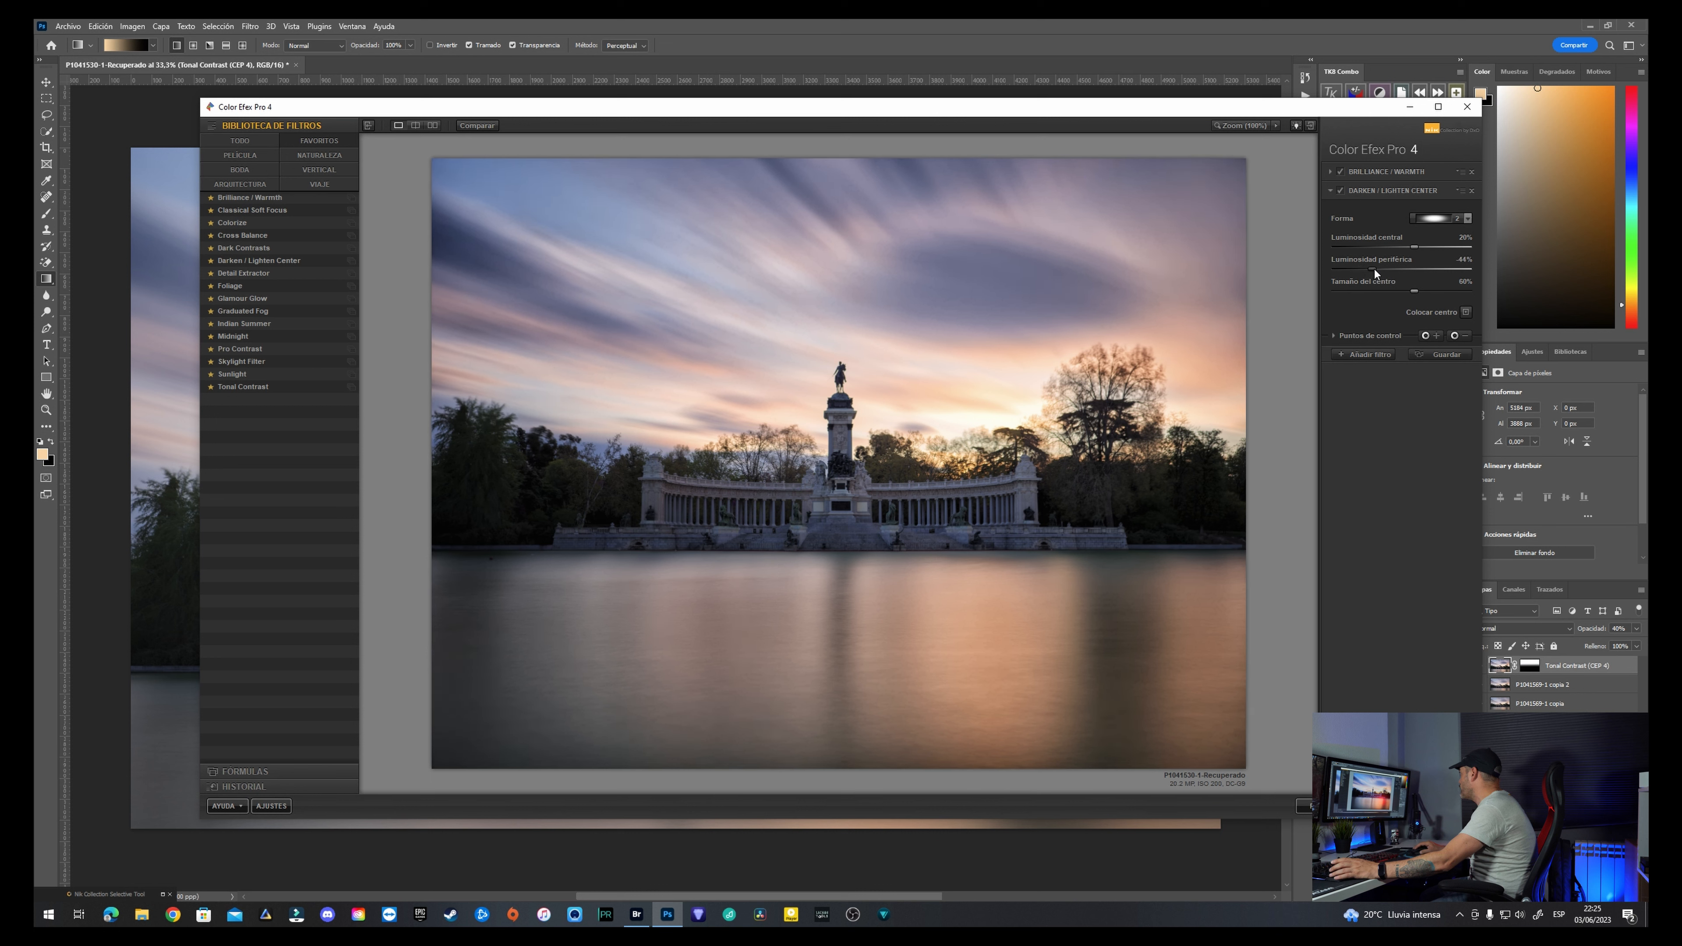
pyautogui.moveTo(1377, 270)
pyautogui.mouseDown()
pyautogui.moveTo(1403, 273)
pyautogui.moveTo(1383, 271)
pyautogui.mouseUp()
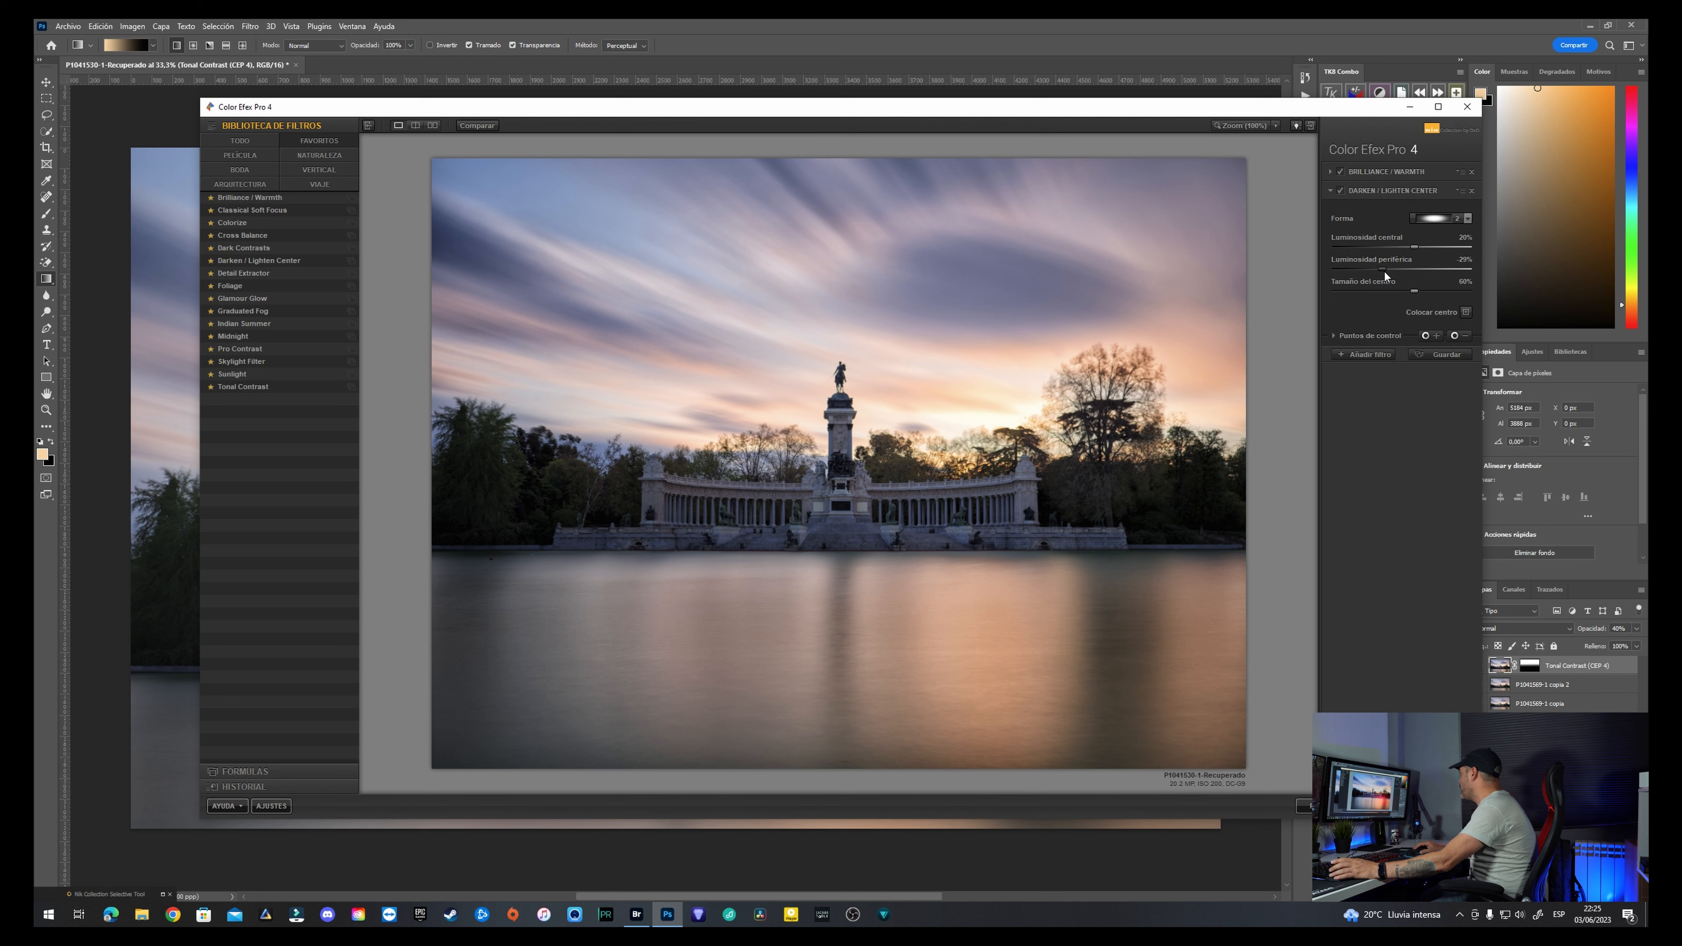
pyautogui.click(1342, 191)
pyautogui.click(1341, 191)
# Step: Add a Skylight Filter to the Color Efex filter stack
pyautogui.click(1368, 354)
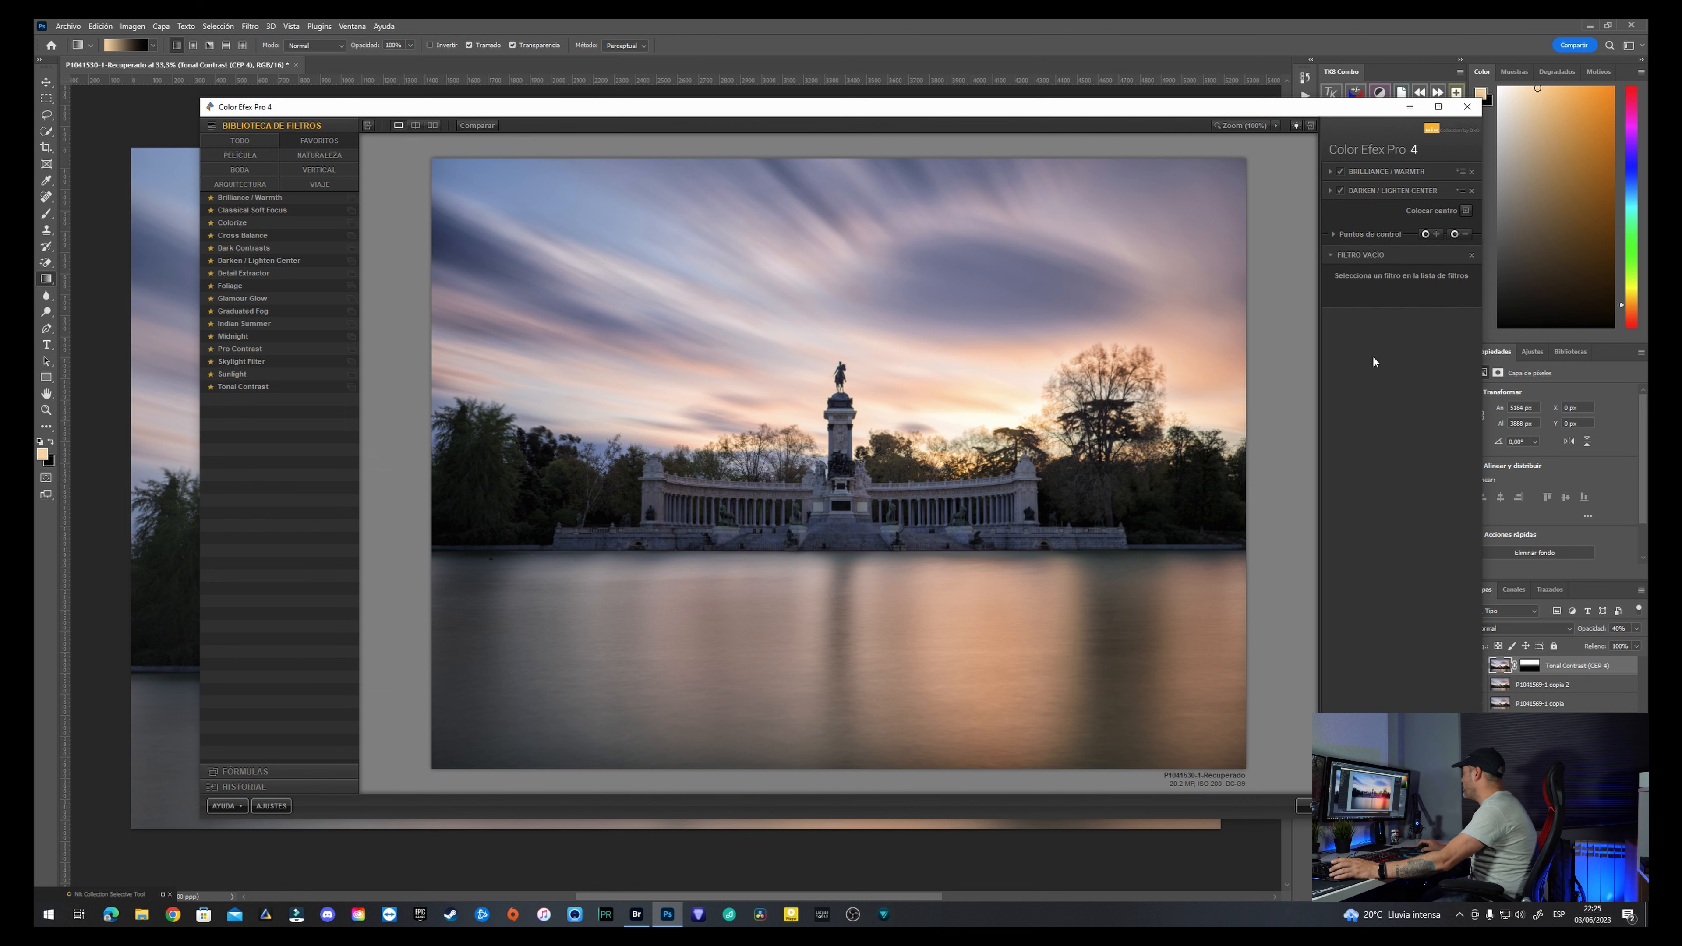
pyautogui.click(241, 362)
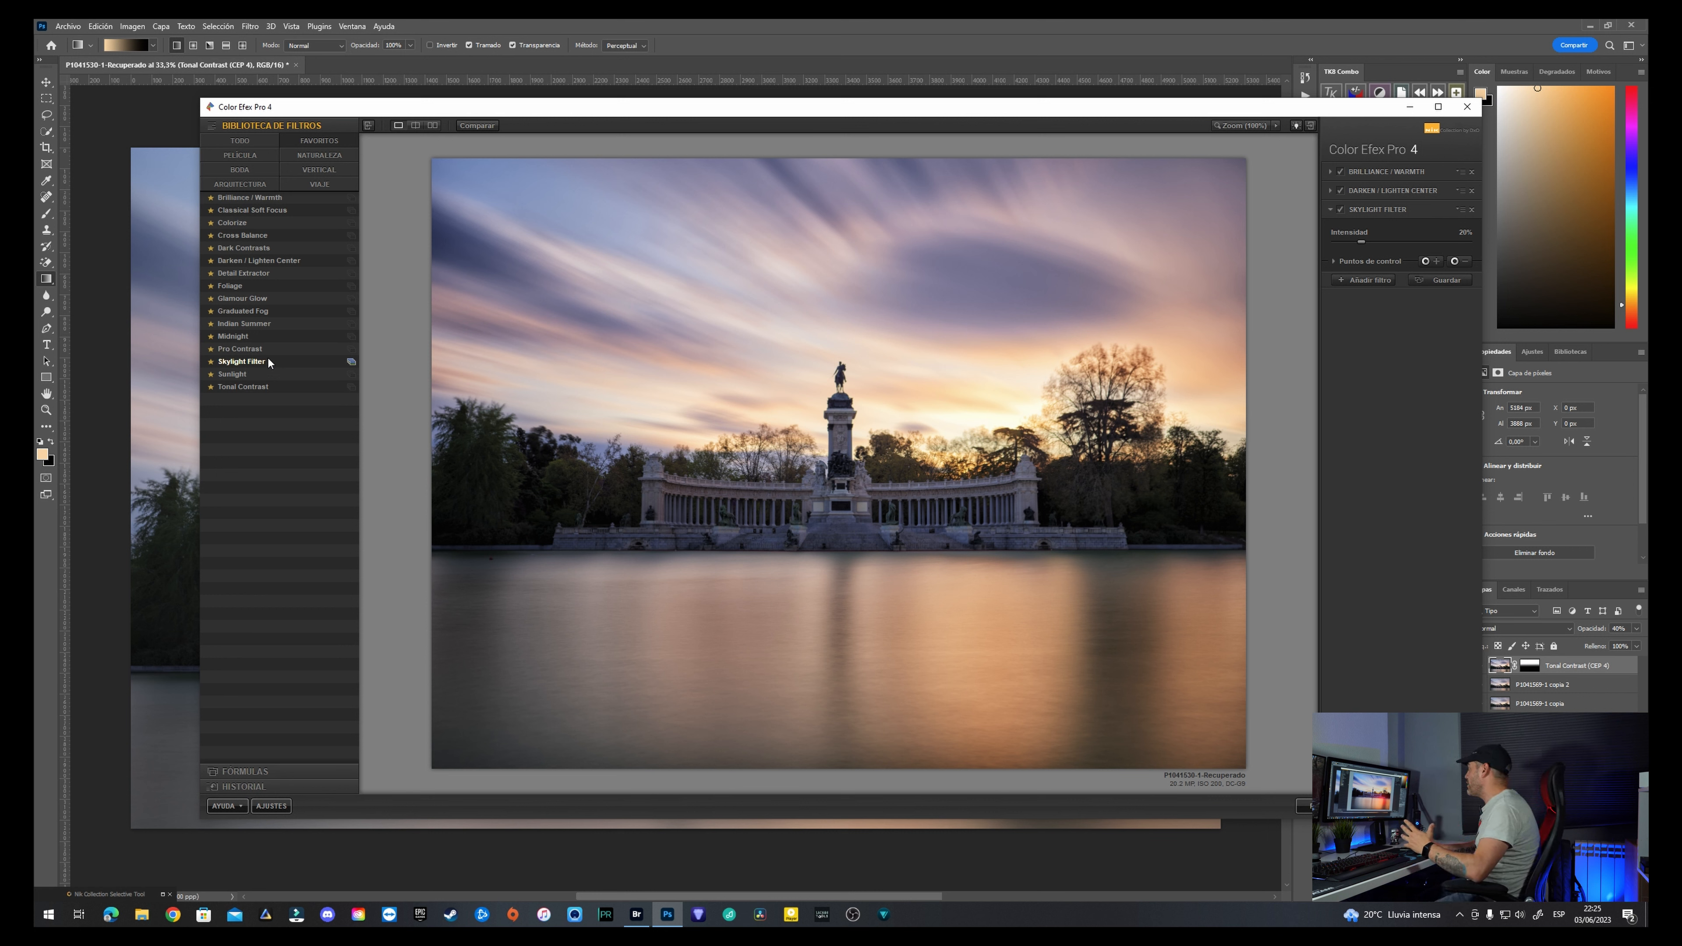
# Step: Place a Skylight Filter control point over the bright horizon trees just right of the monument
pyautogui.click(1429, 262)
pyautogui.click(954, 438)
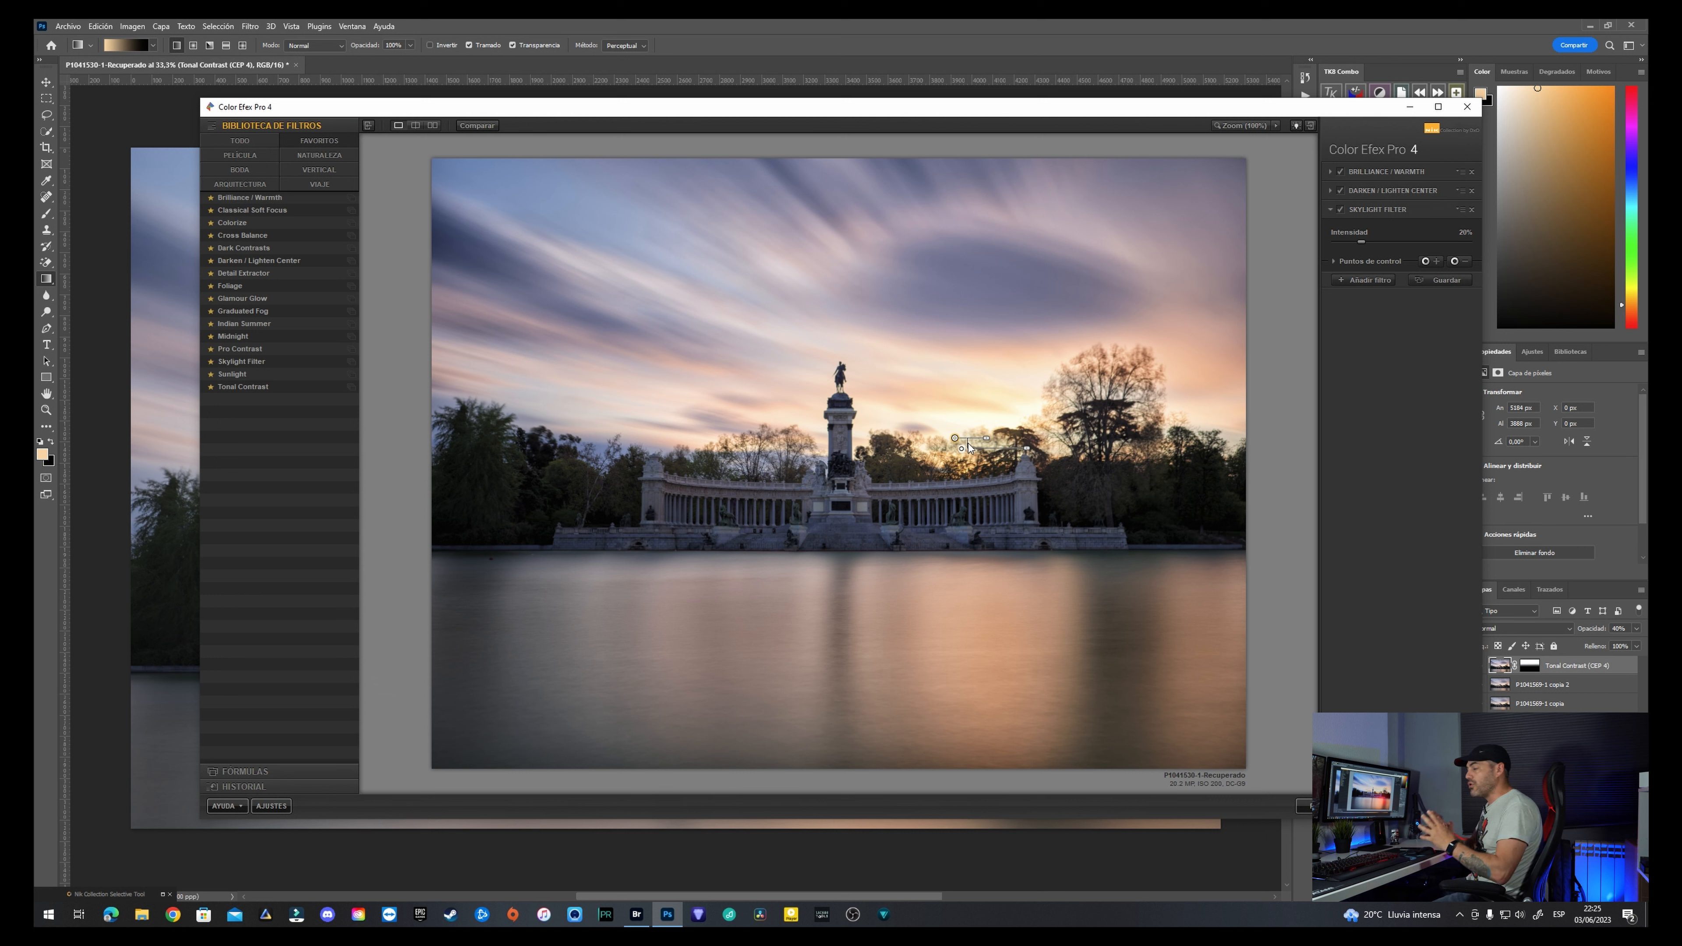
pyautogui.moveTo(987, 440); pyautogui.dragTo(1002, 445)
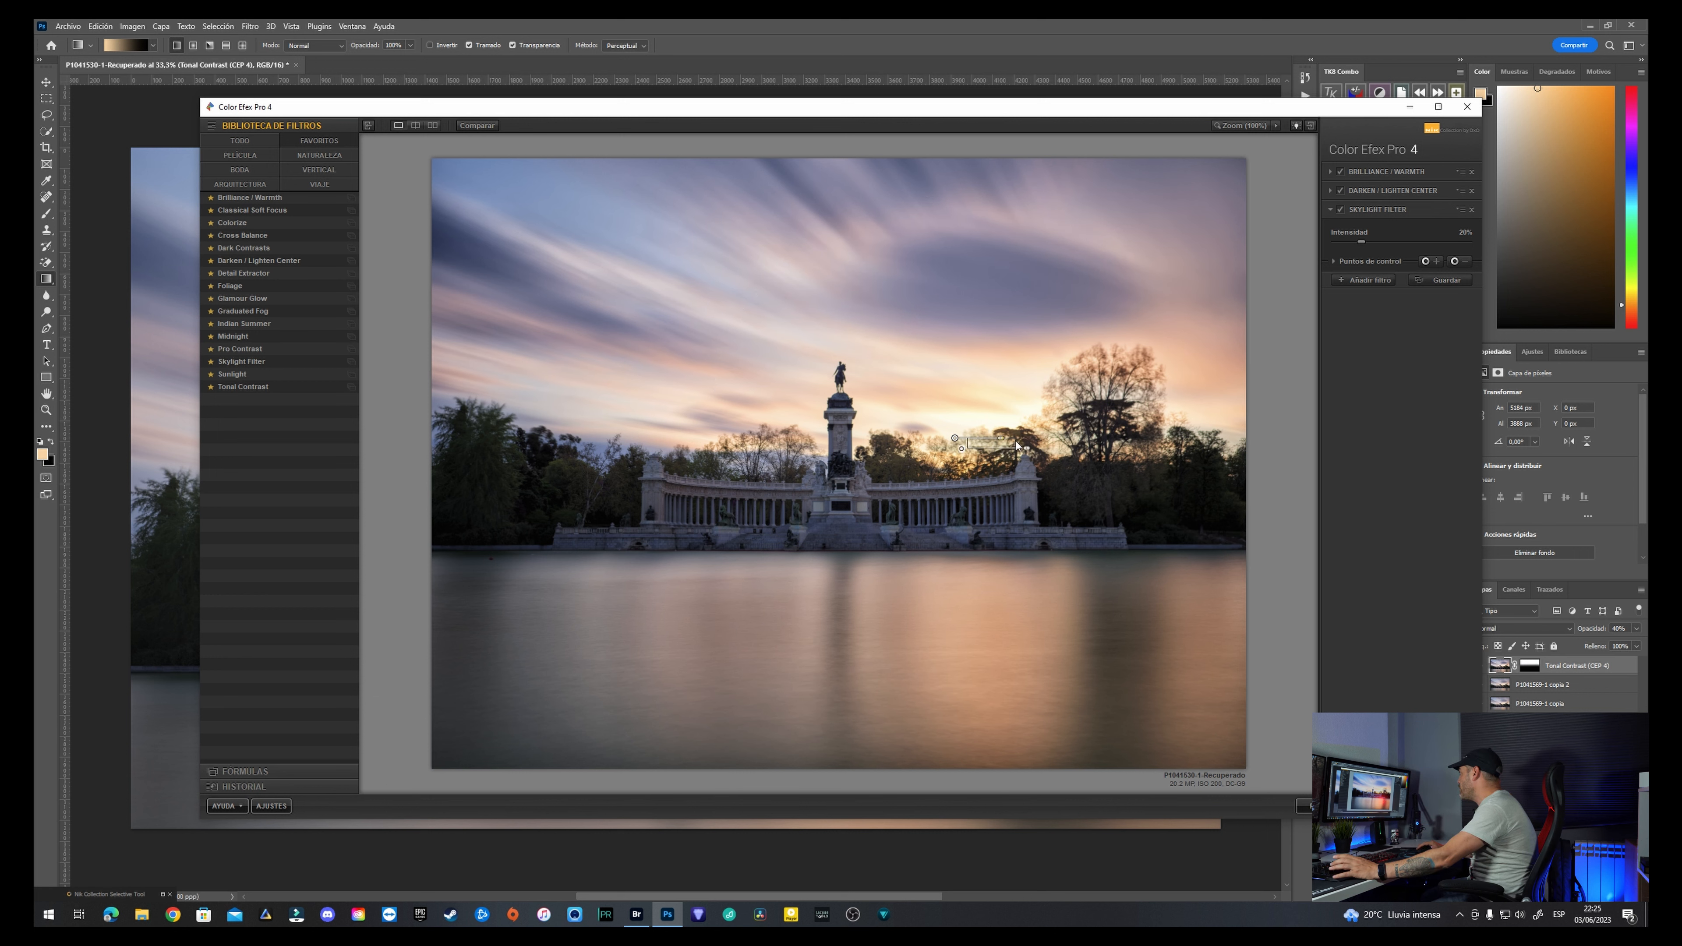
# Step: Compare the Skylight Filter on and off, set its intensity to about 35%, and apply the Color Efex filter stack
pyautogui.click(1340, 209)
pyautogui.click(1342, 210)
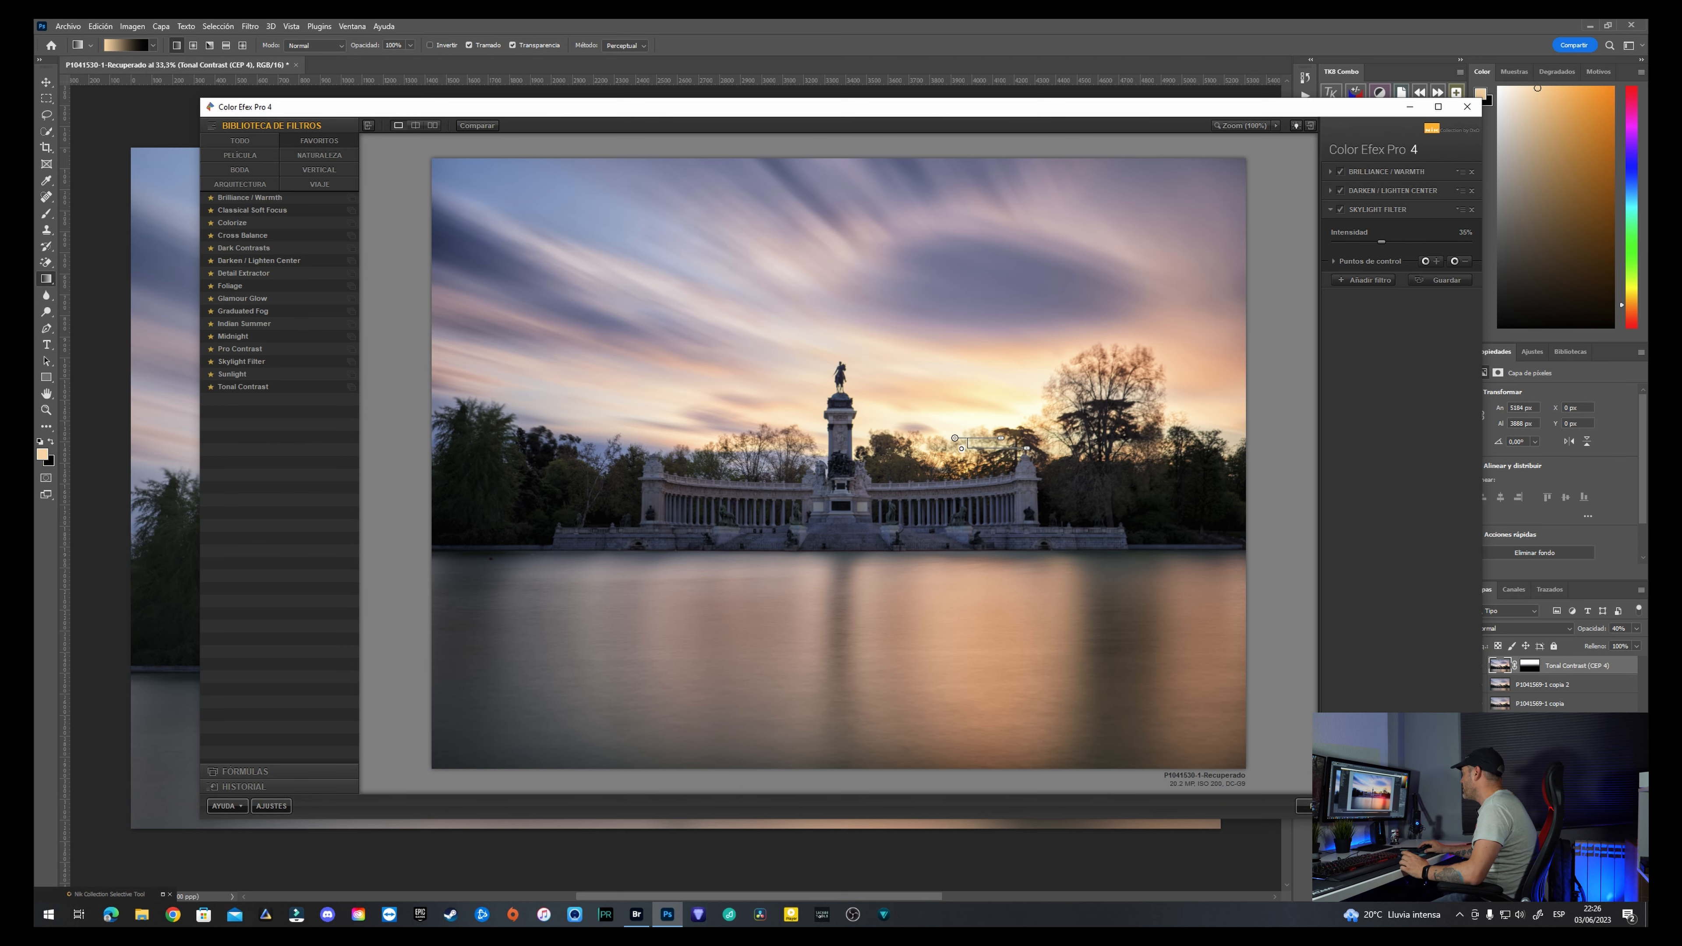
pyautogui.press('Return')
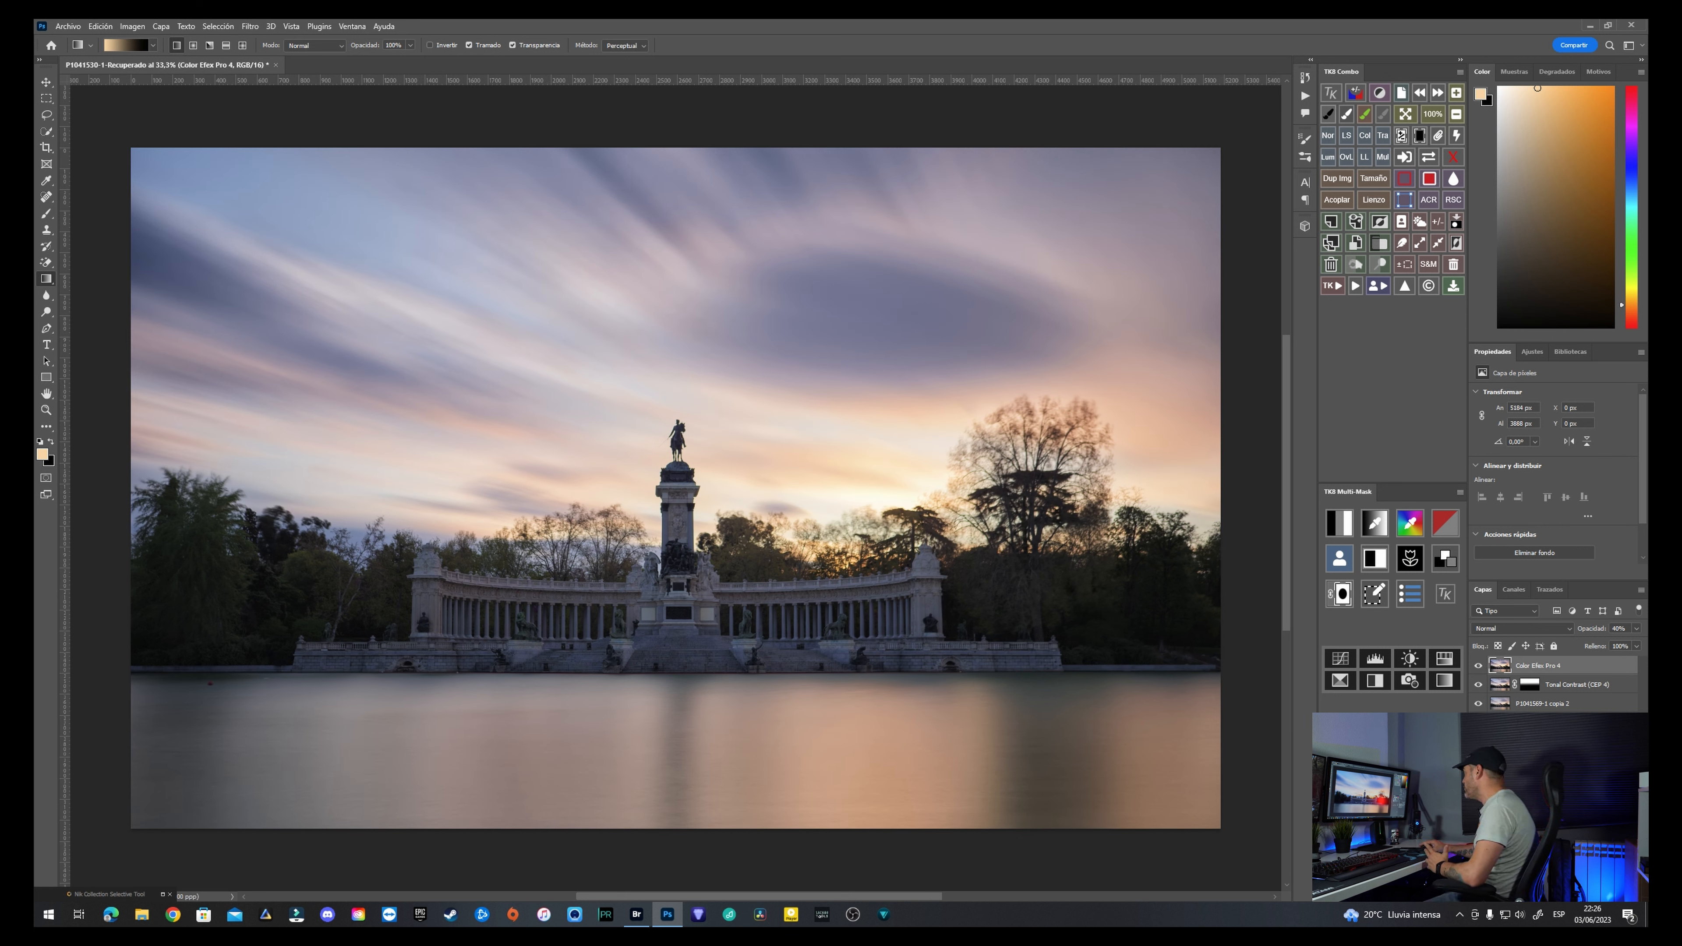
# Step: Toggle the visibility of the Color Efex Pro 4 layer to compare the photo with and without it
pyautogui.click(1479, 666)
pyautogui.click(1479, 666)
pyautogui.click(1479, 666)
pyautogui.click(1479, 666)
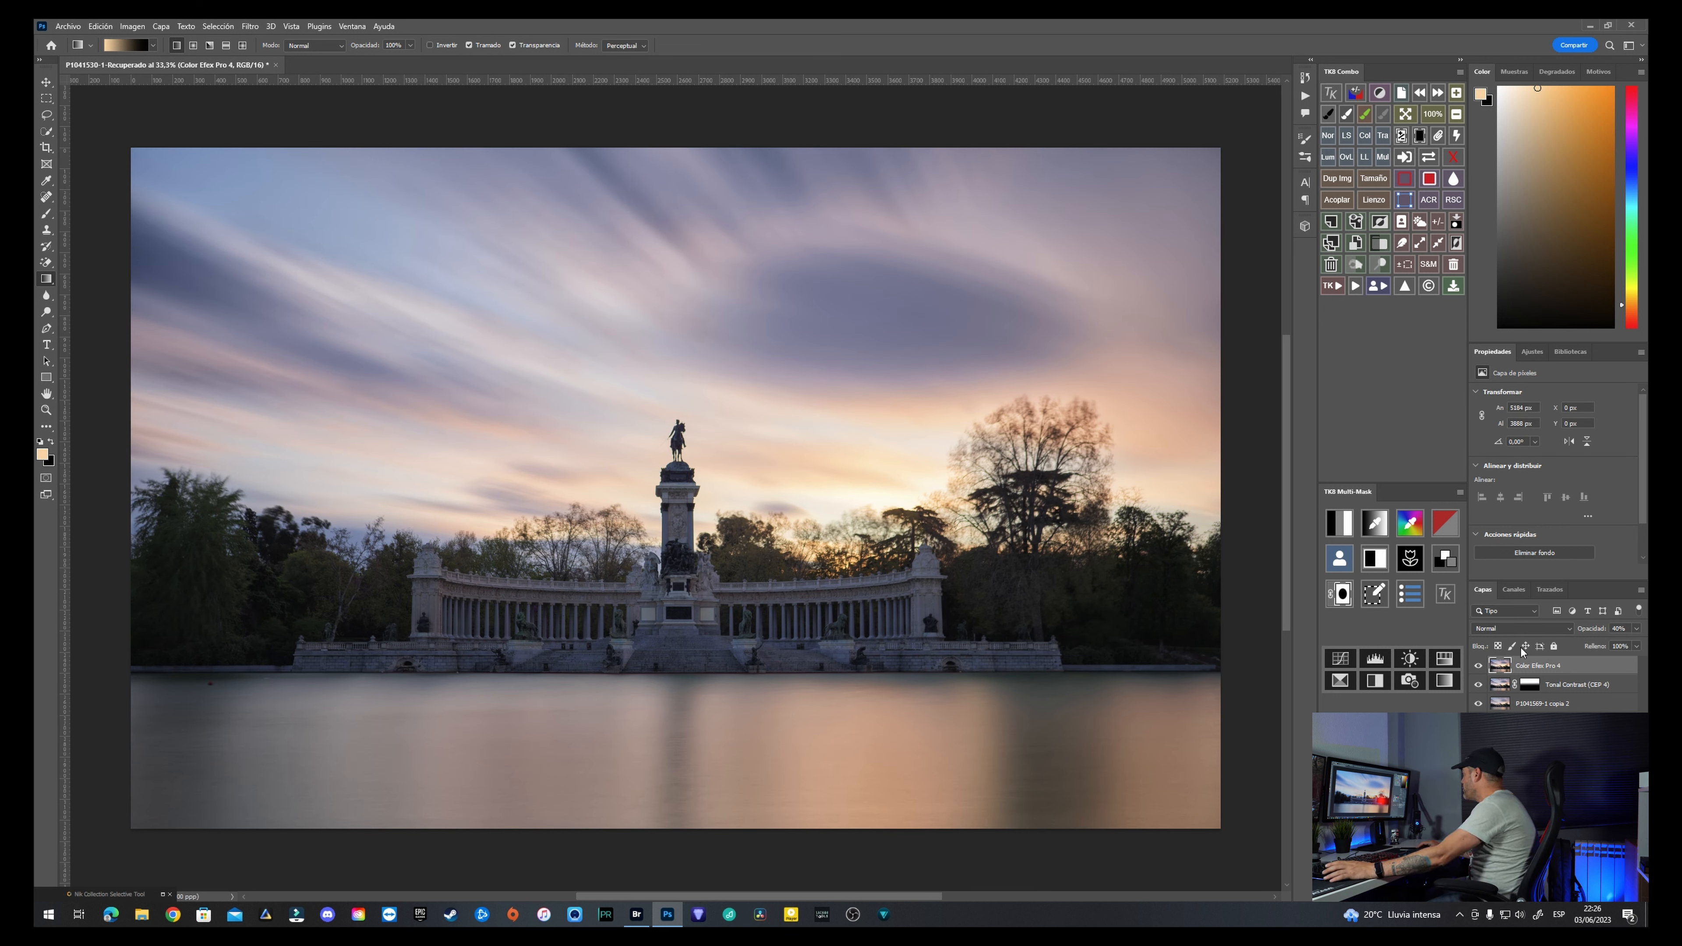
# Step: Add a Color Balance adjustment layer and give it the level 3 midtone luminosity mask
pyautogui.click(1576, 894)
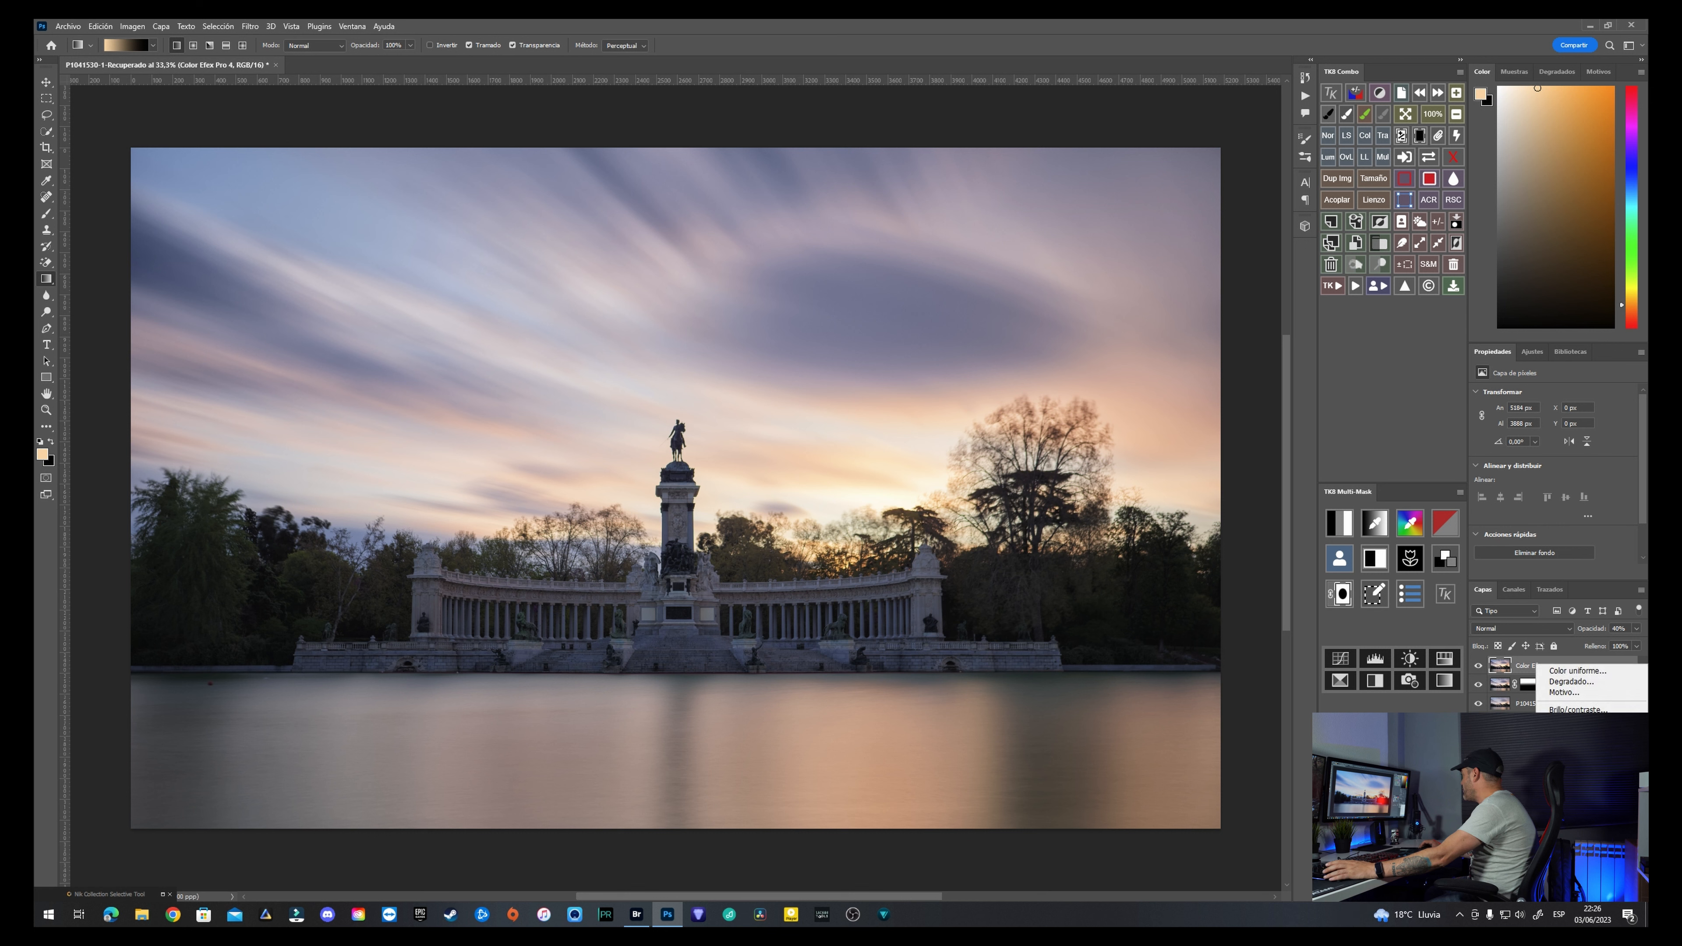
pyautogui.click(1576, 779)
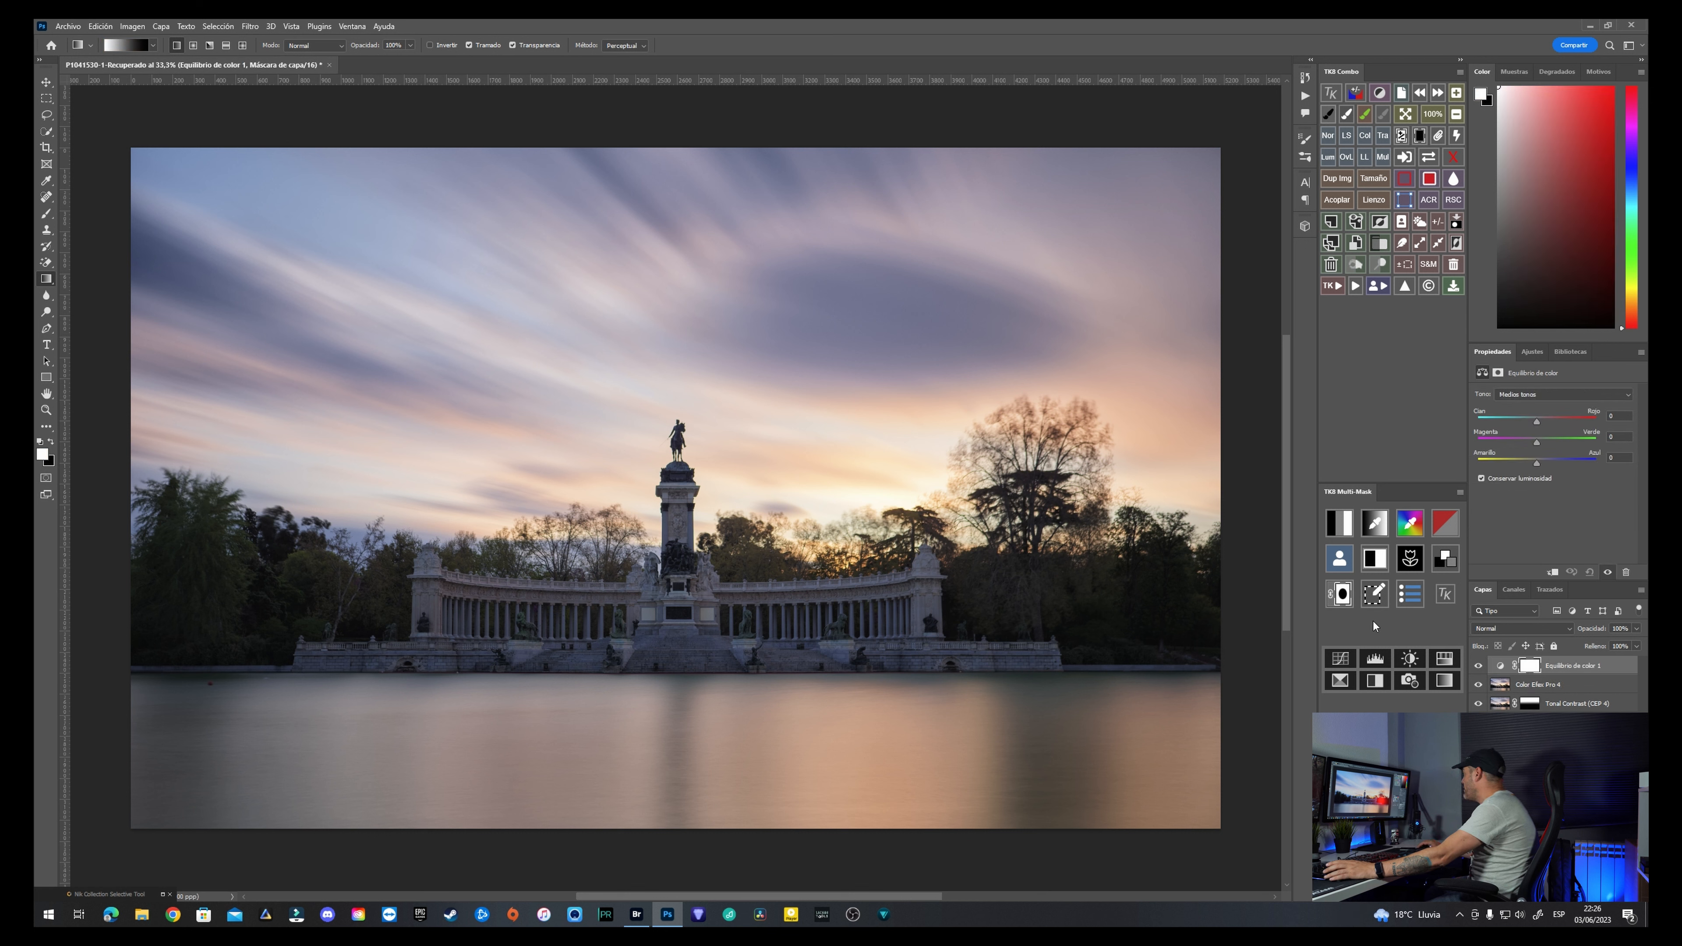
pyautogui.click(1369, 604)
pyautogui.click(1415, 616)
# Step: In Color Balance, shift the shadows slightly toward cyan and blue, and the highlights slightly toward red, magenta and yellow
pyautogui.click(1589, 396)
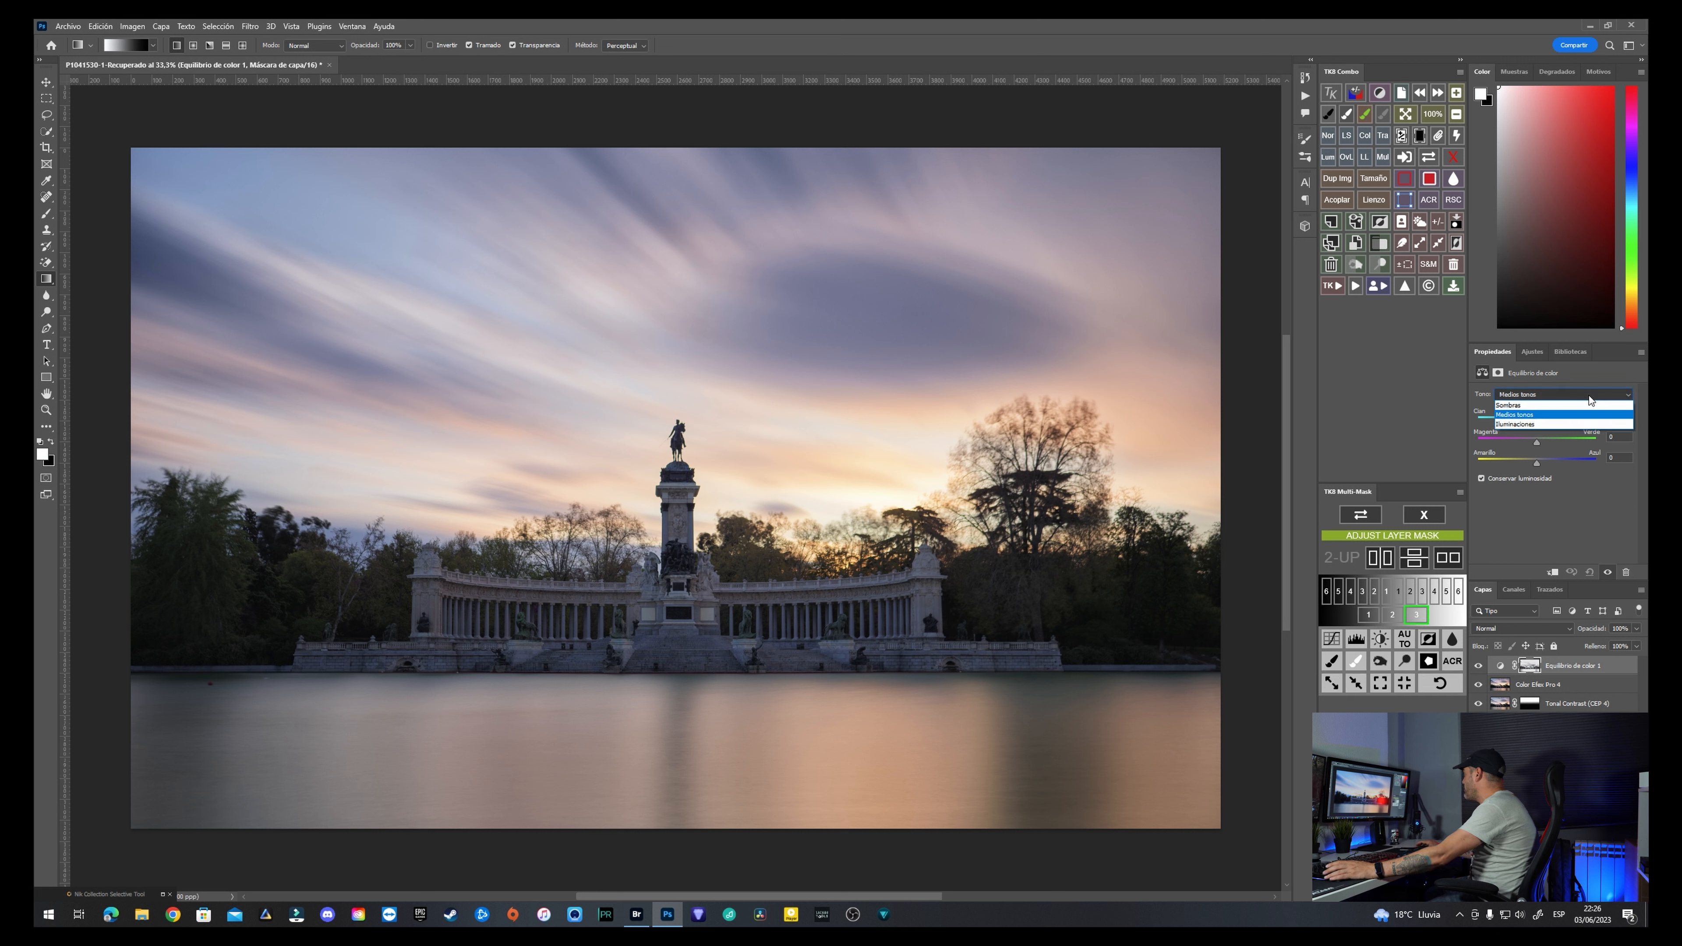
pyautogui.click(1586, 406)
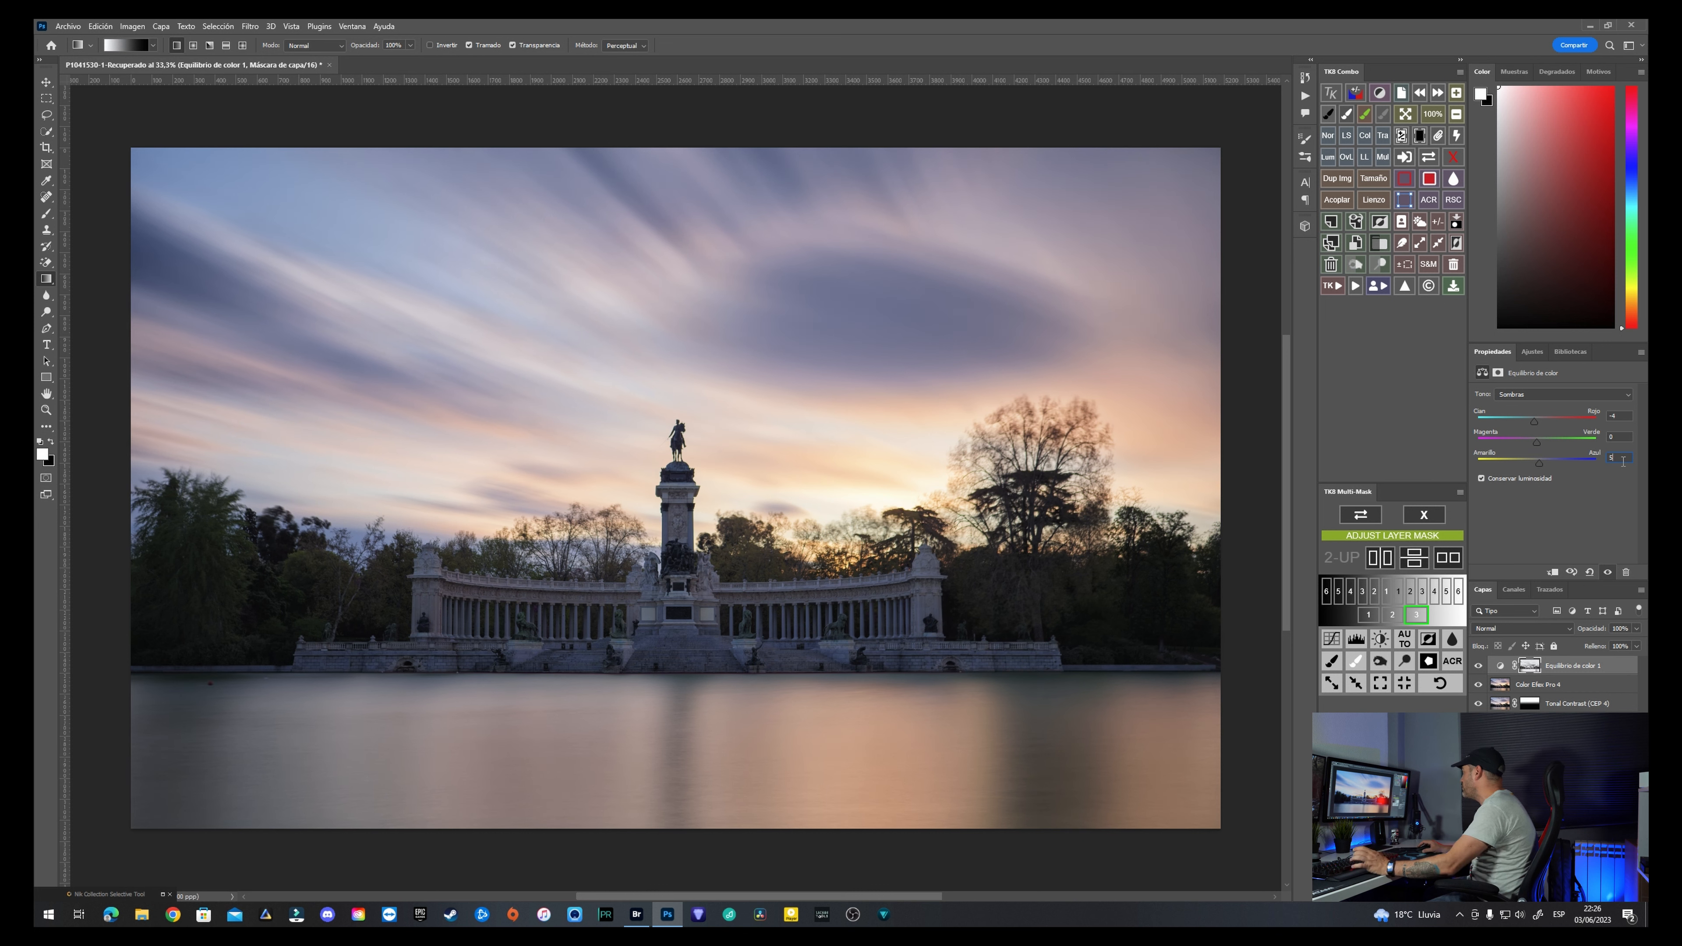
pyautogui.click(1587, 397)
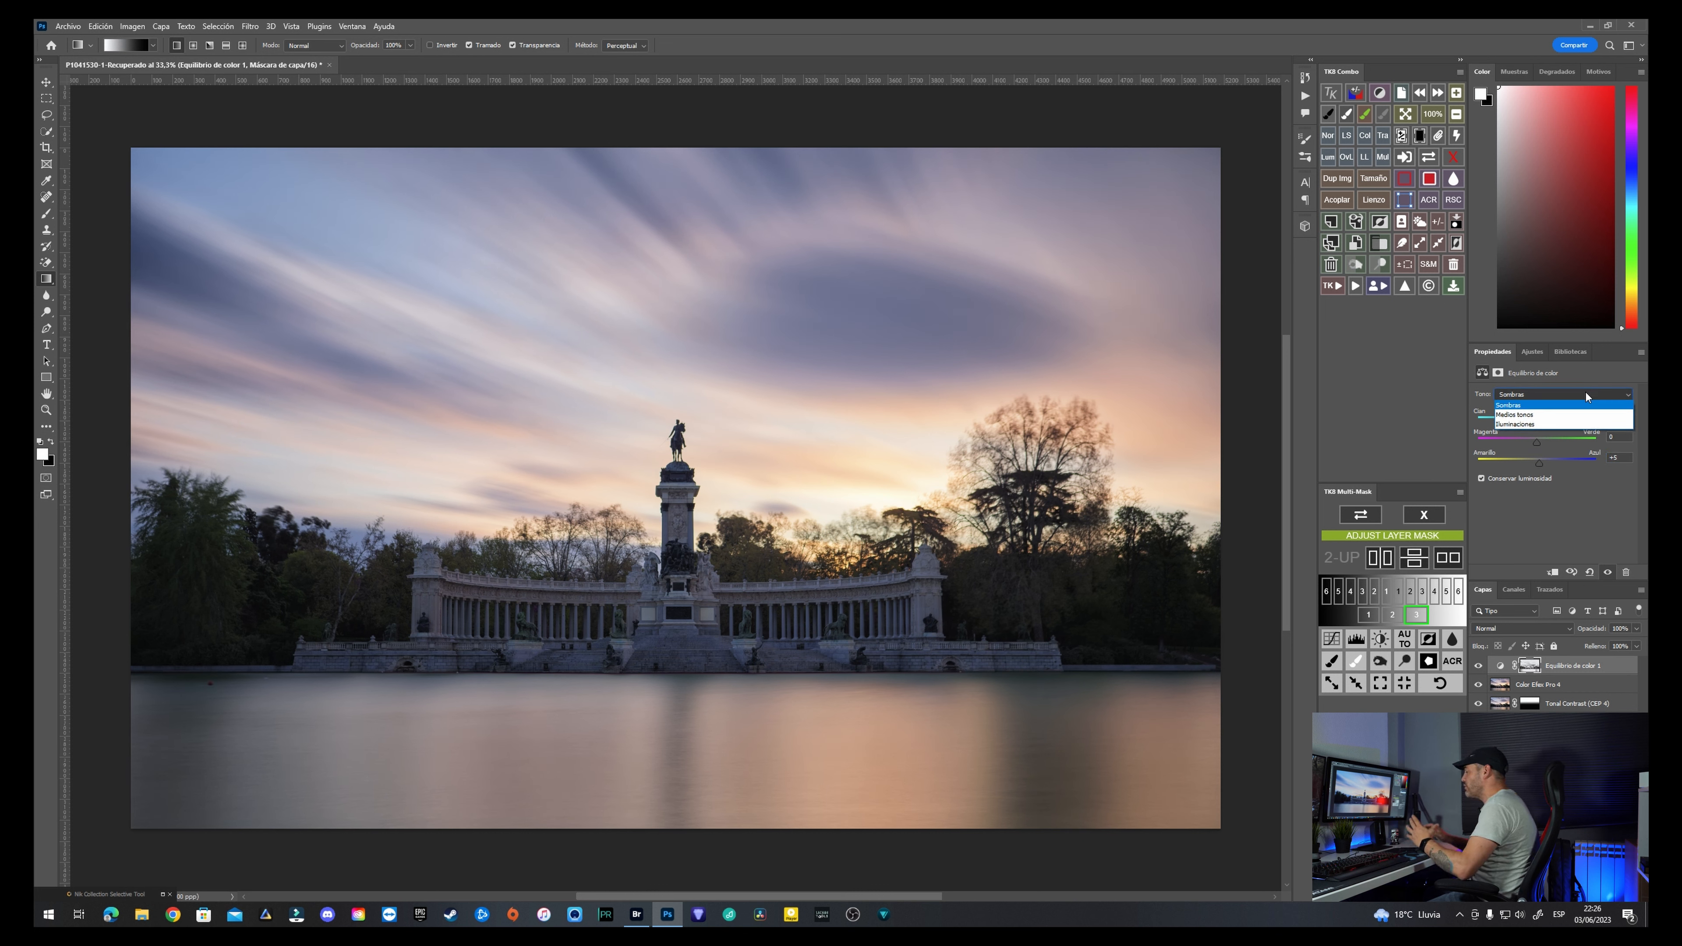
pyautogui.click(1560, 424)
pyautogui.click(1626, 414)
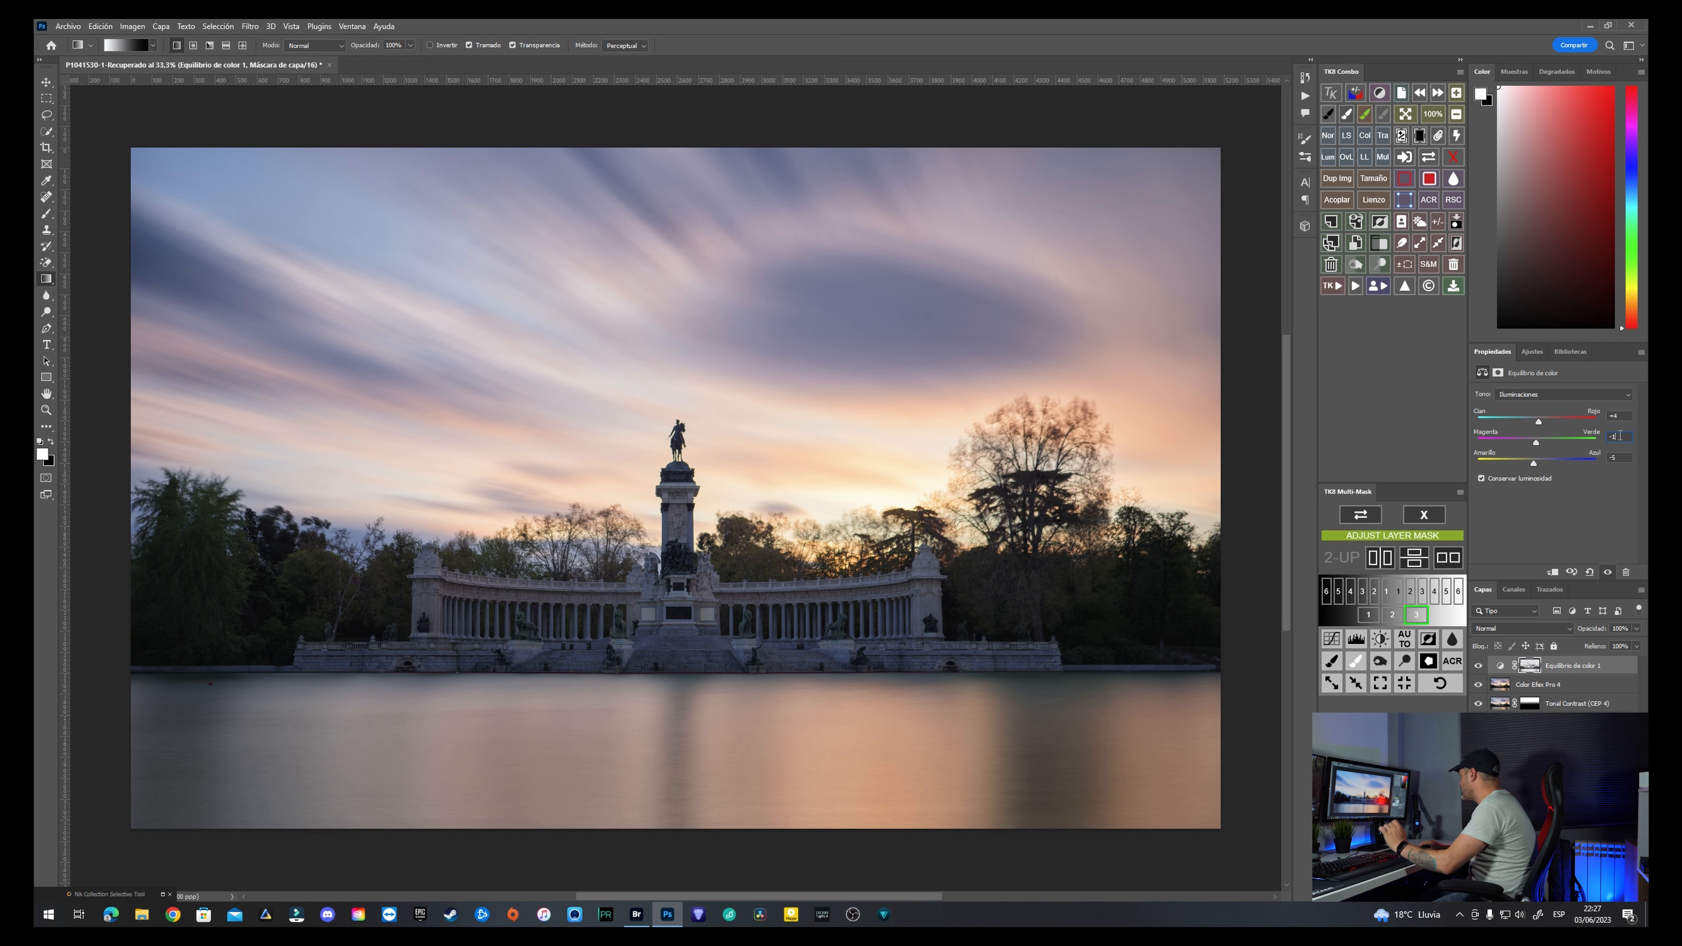
# Step: Set the Color Balance midtones to +2 red, slightly toward magenta, and +2 blue, and compare the adjustment on and off
pyautogui.click(1553, 395)
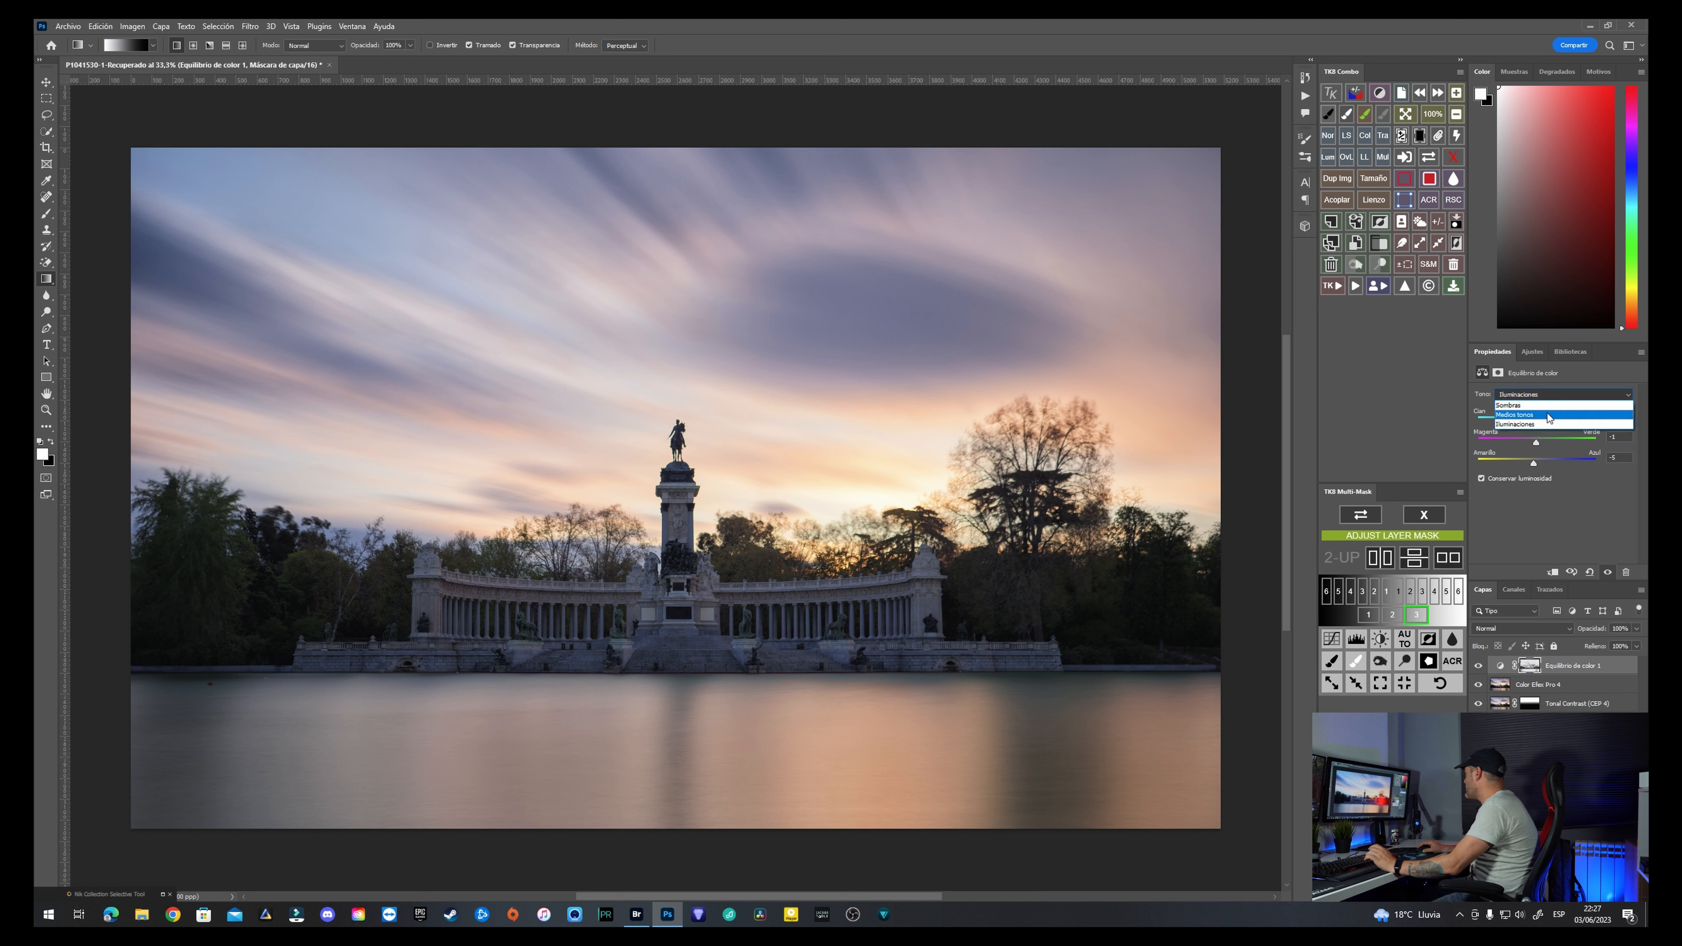
pyautogui.click(1548, 415)
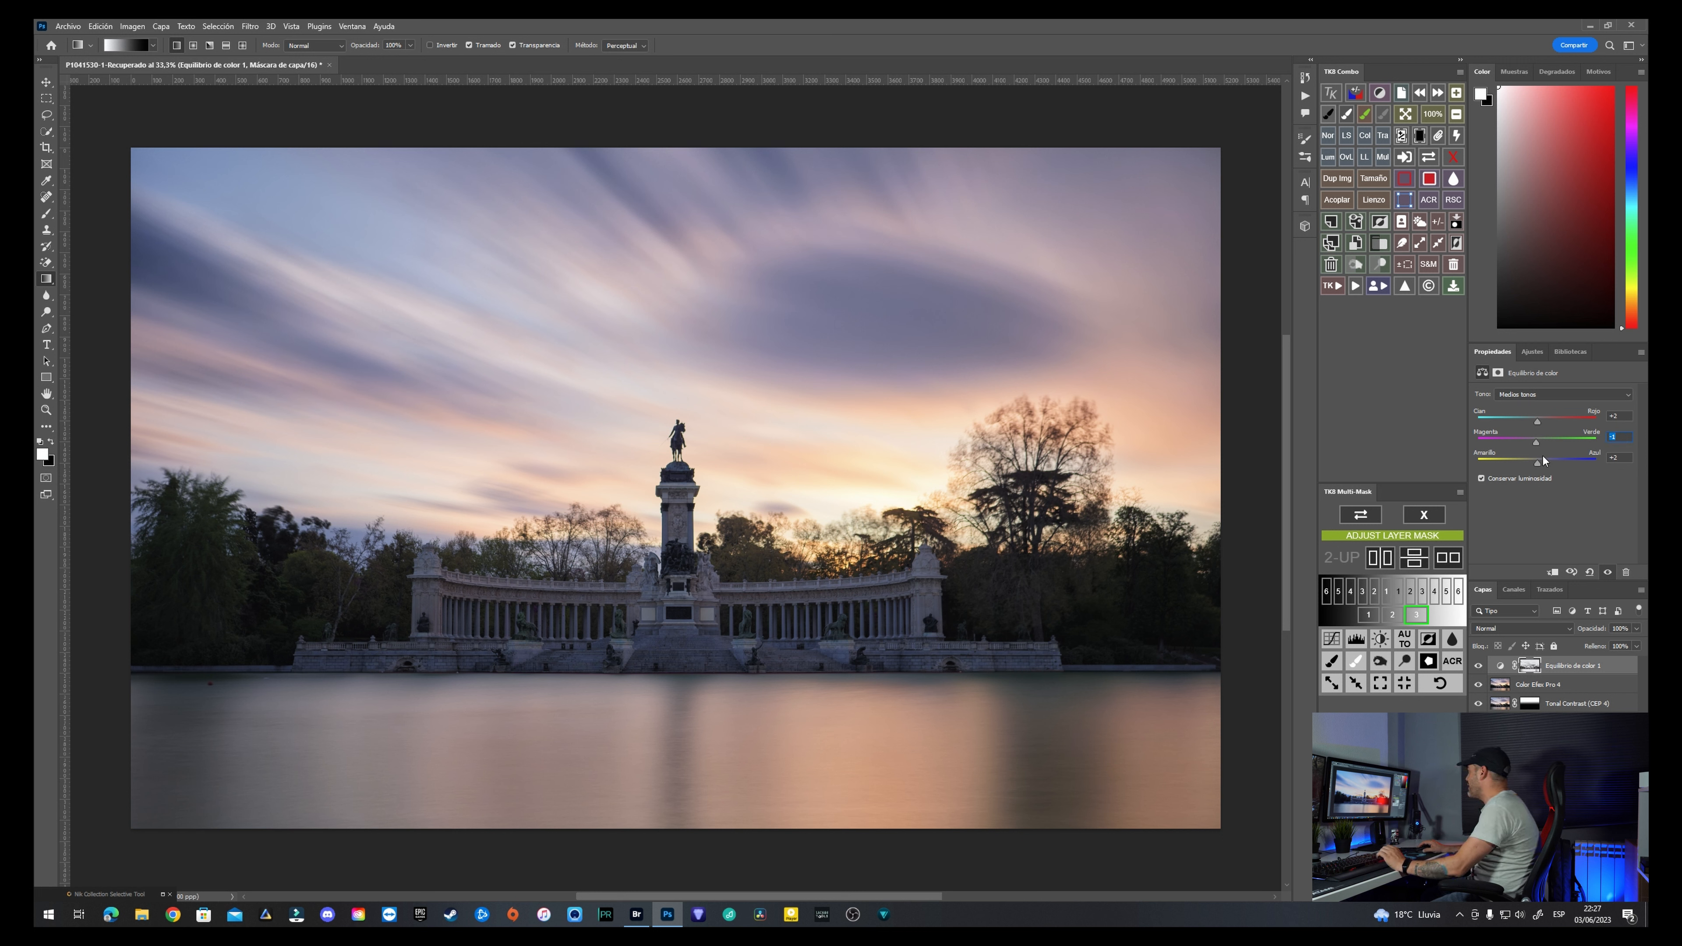
pyautogui.click(1478, 666)
pyautogui.click(1478, 666)
pyautogui.click(1479, 666)
pyautogui.click(1478, 666)
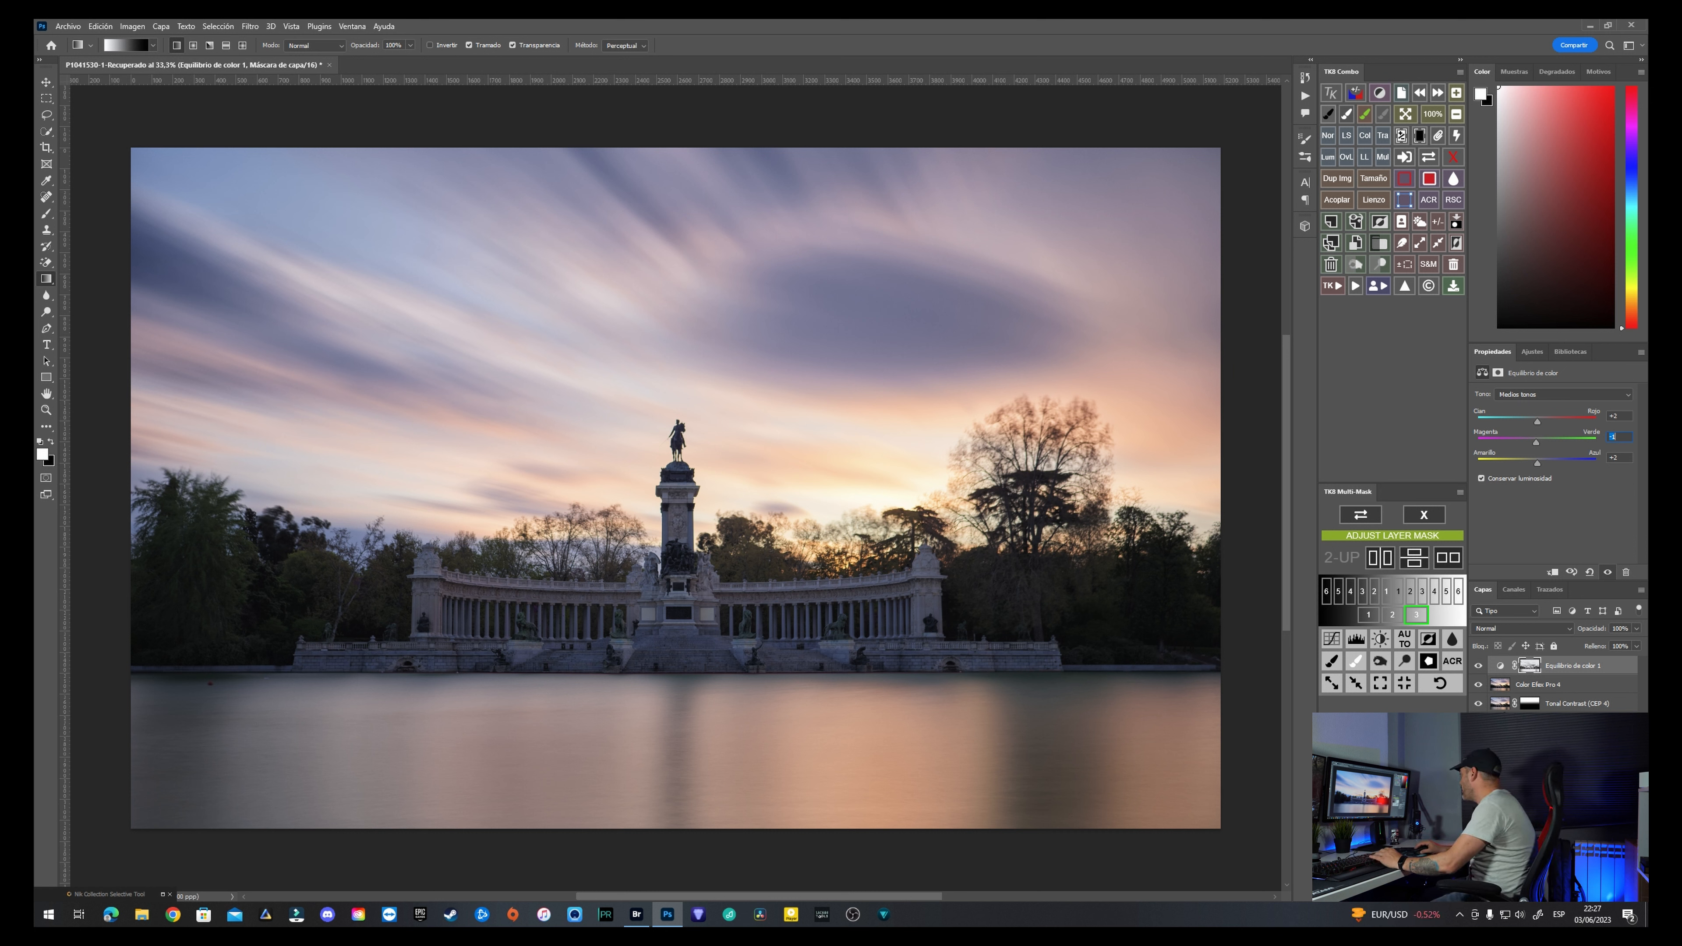
pyautogui.click(1433, 522)
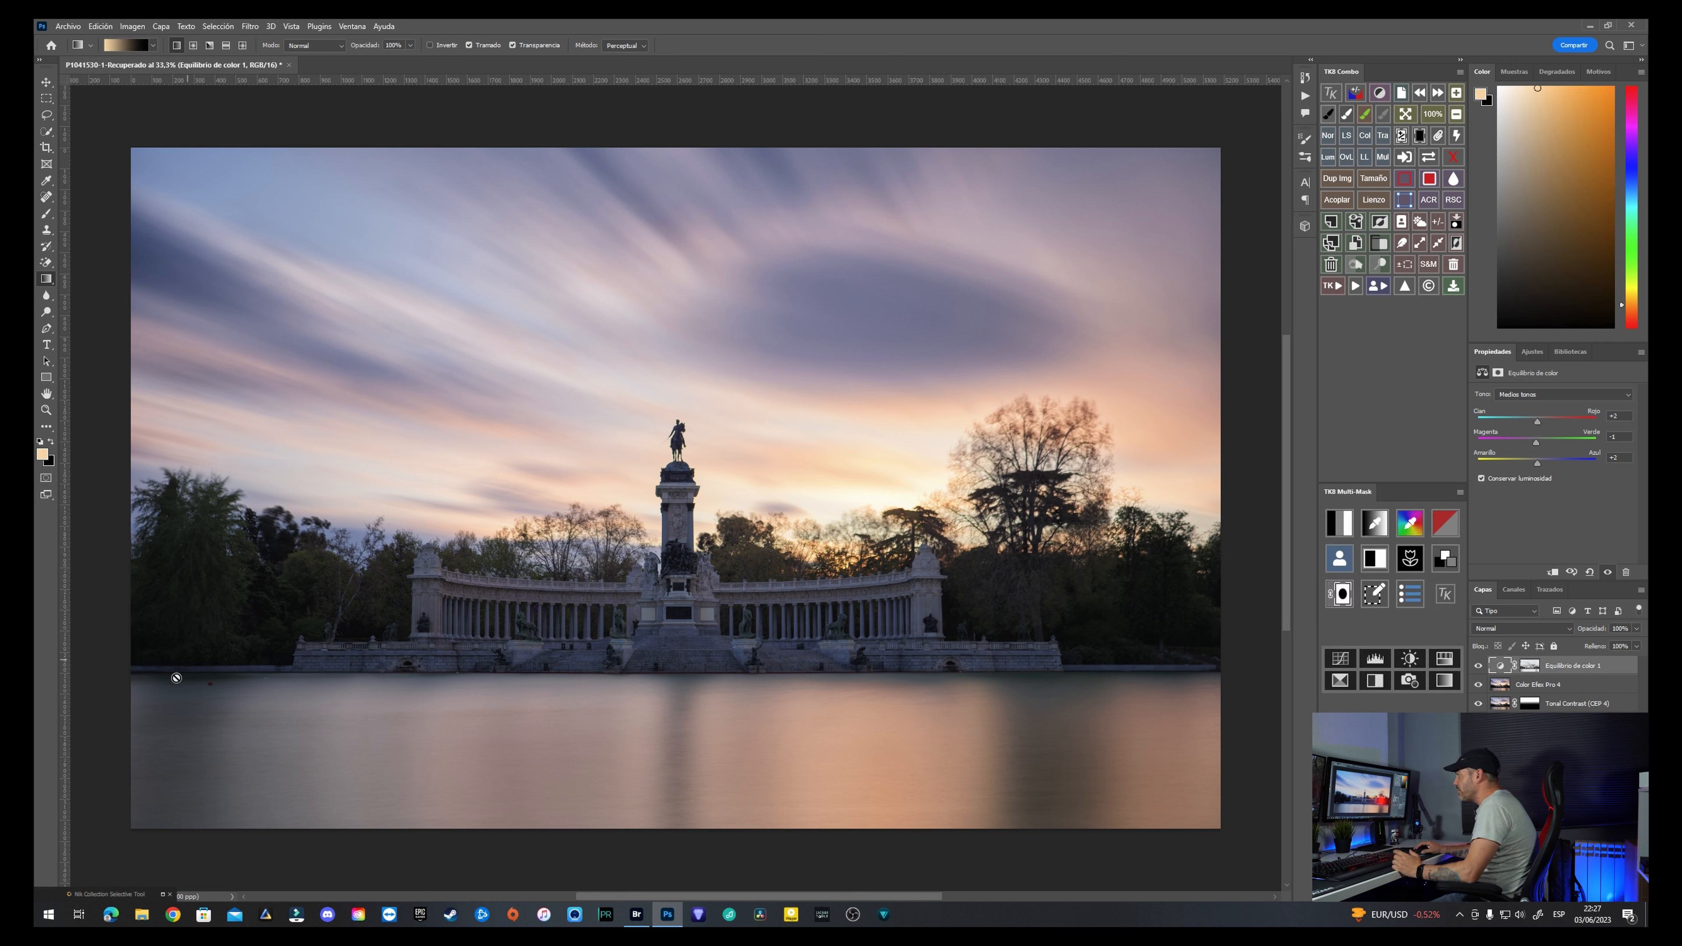
# Step: Stamp all visible layers into a new layer and lasso the red buoy and the pale mark on the water
pyautogui.hotkey('ctrl', 'shift', 'alt', 'e')
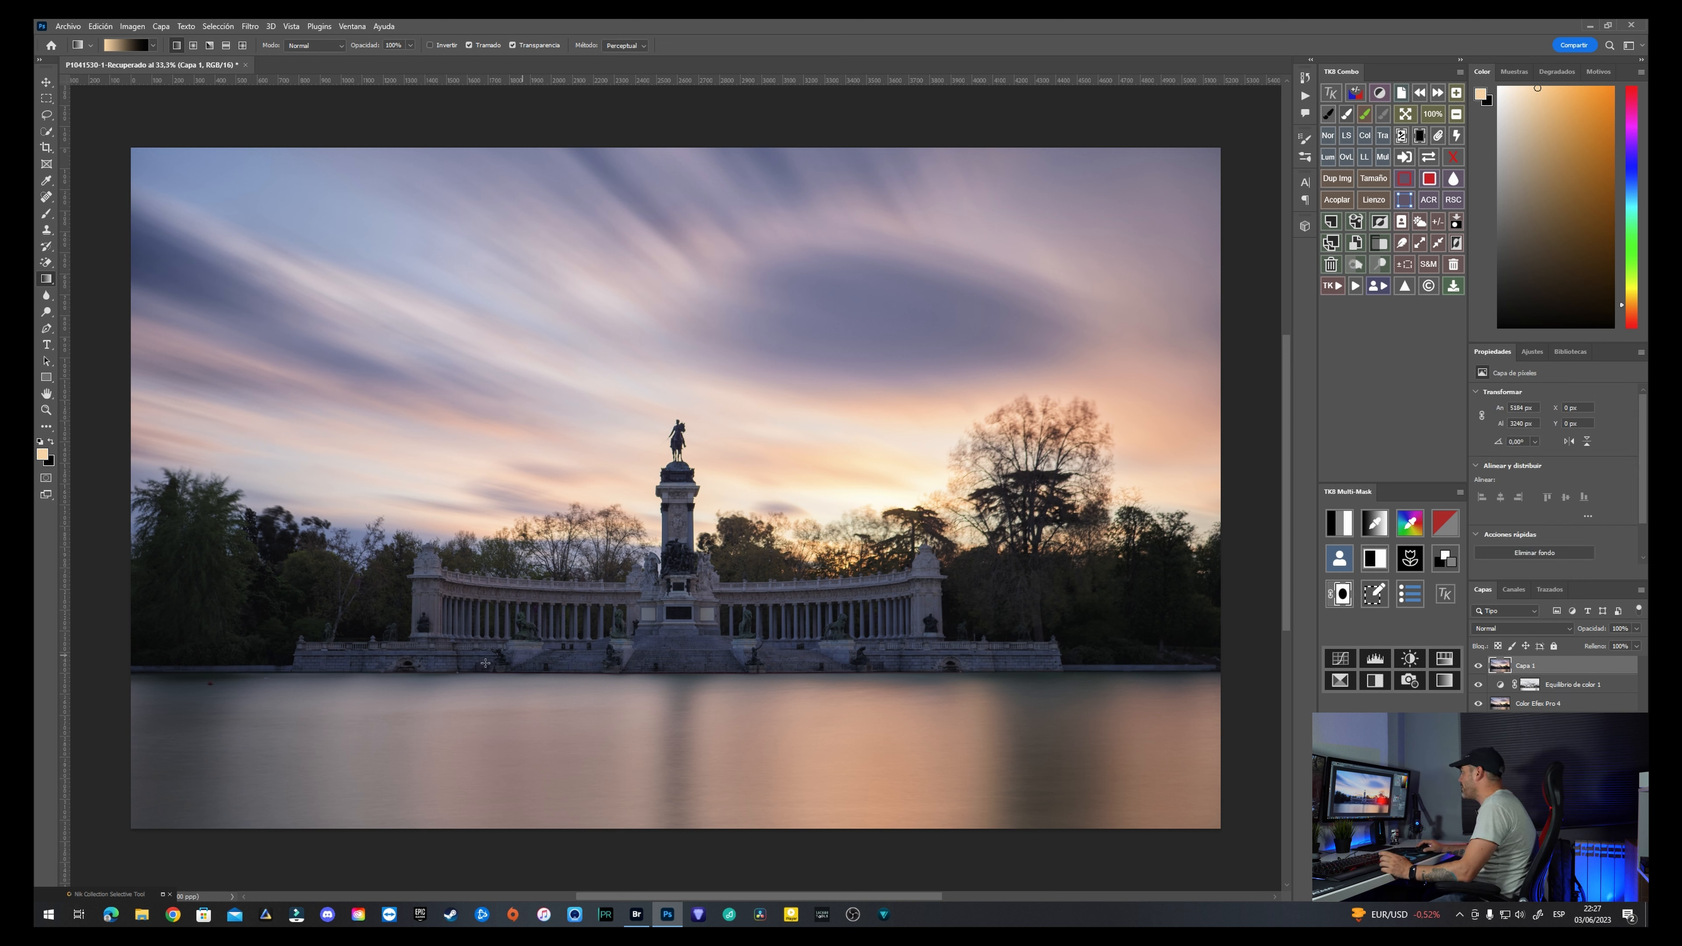
pyautogui.press('l')
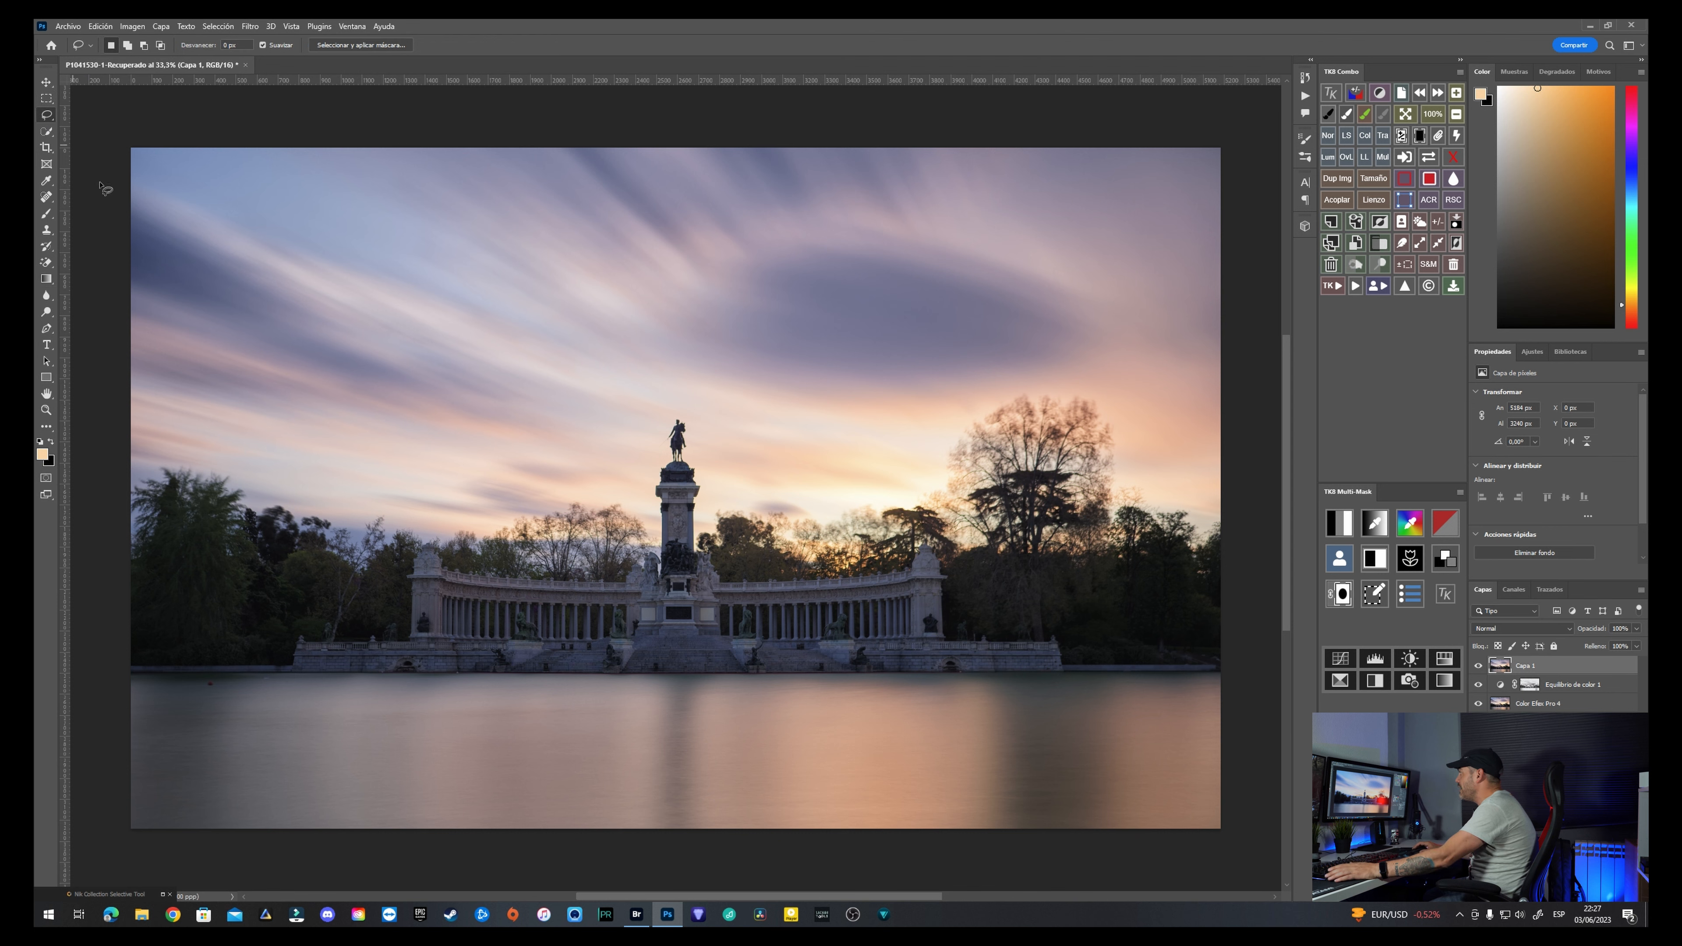
pyautogui.scroll(5, 219, 683)
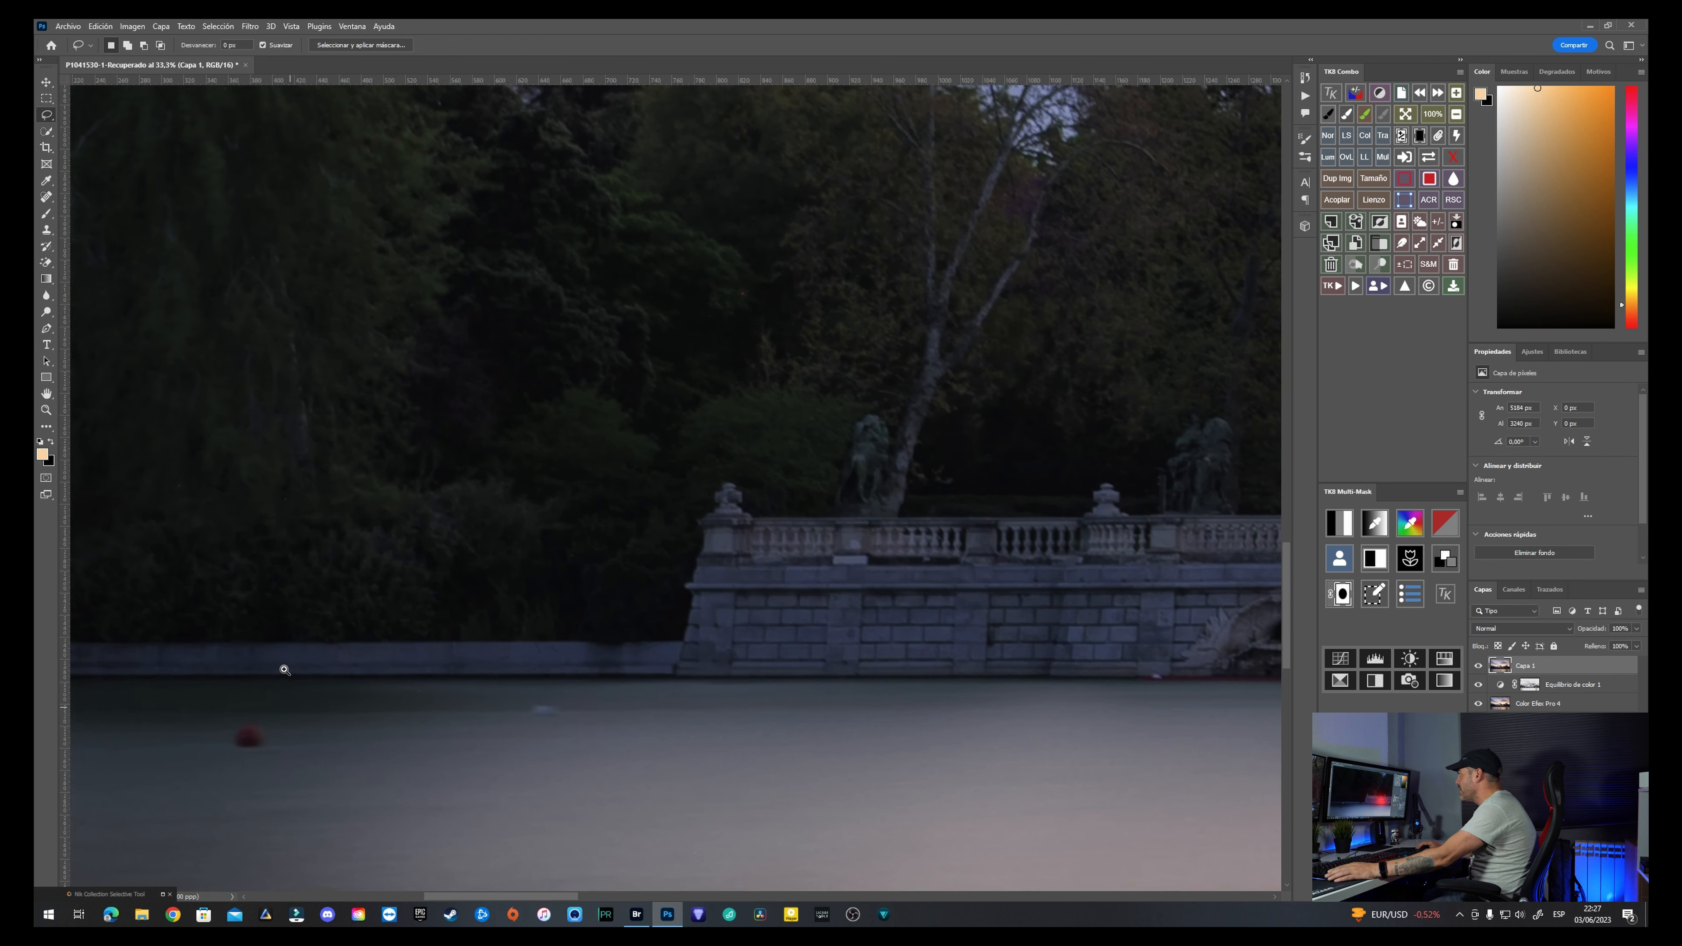
pyautogui.moveTo(225, 725)
pyautogui.mouseDown()
pyautogui.moveTo(228, 755)
pyautogui.moveTo(264, 759)
pyautogui.moveTo(237, 721)
pyautogui.mouseUp()
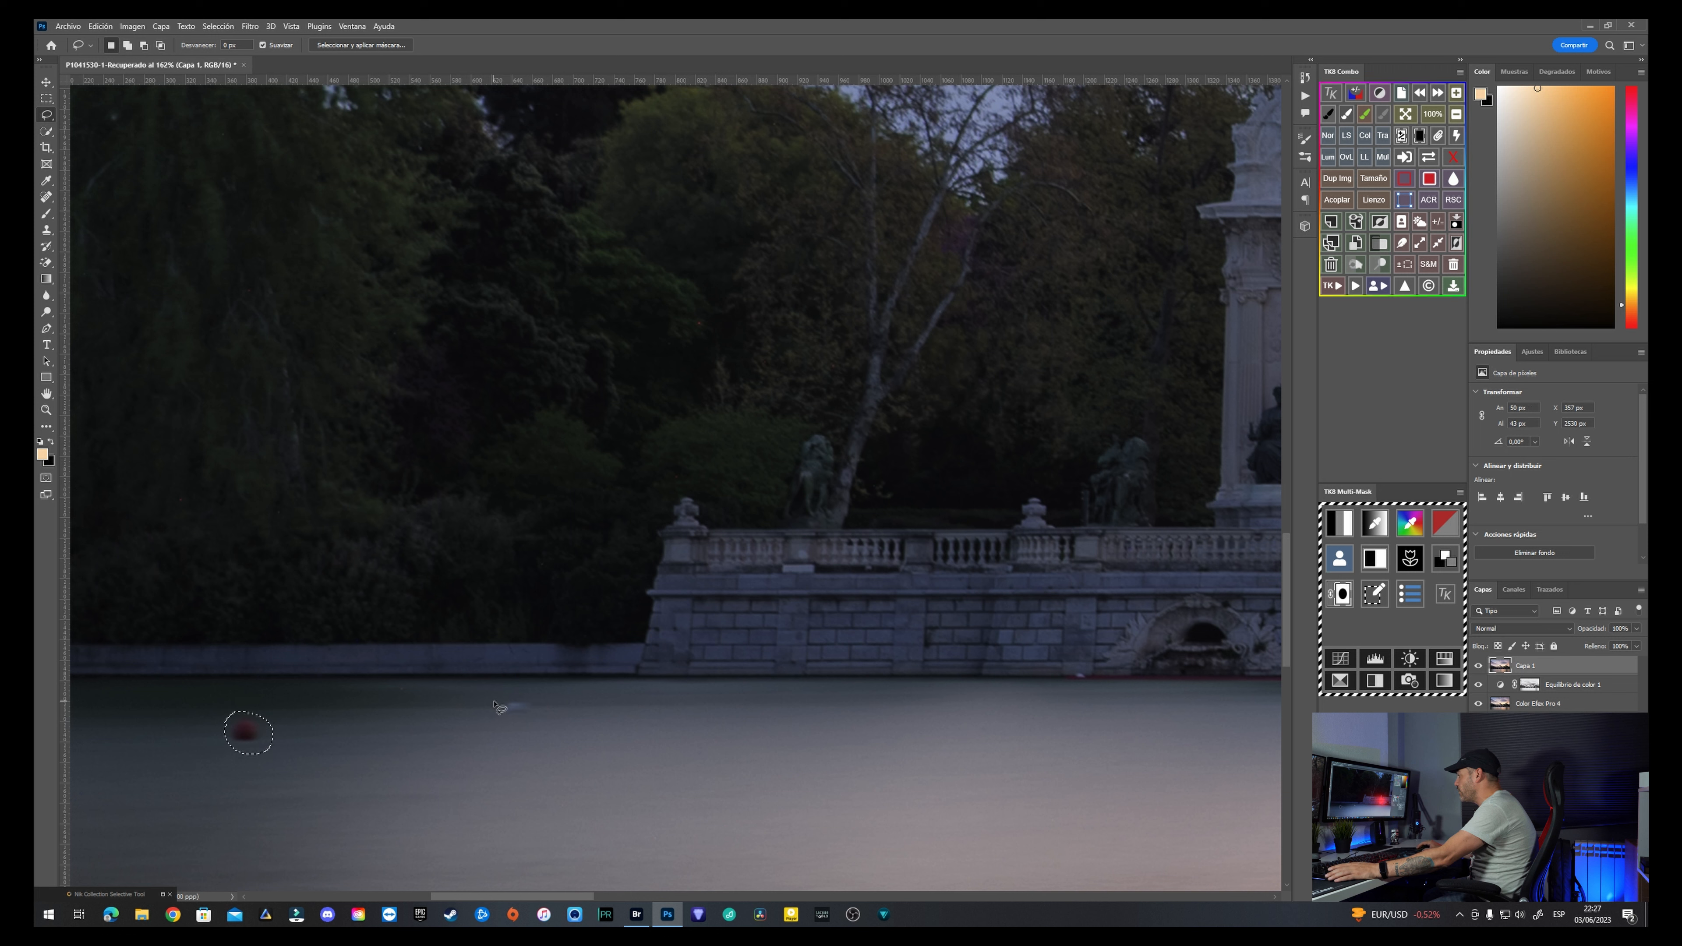
pyautogui.press('shift')
pyautogui.moveTo(497, 708)
pyautogui.mouseDown()
pyautogui.moveTo(507, 729)
pyautogui.moveTo(546, 729)
pyautogui.moveTo(539, 696)
pyautogui.moveTo(498, 712)
pyautogui.mouseUp()
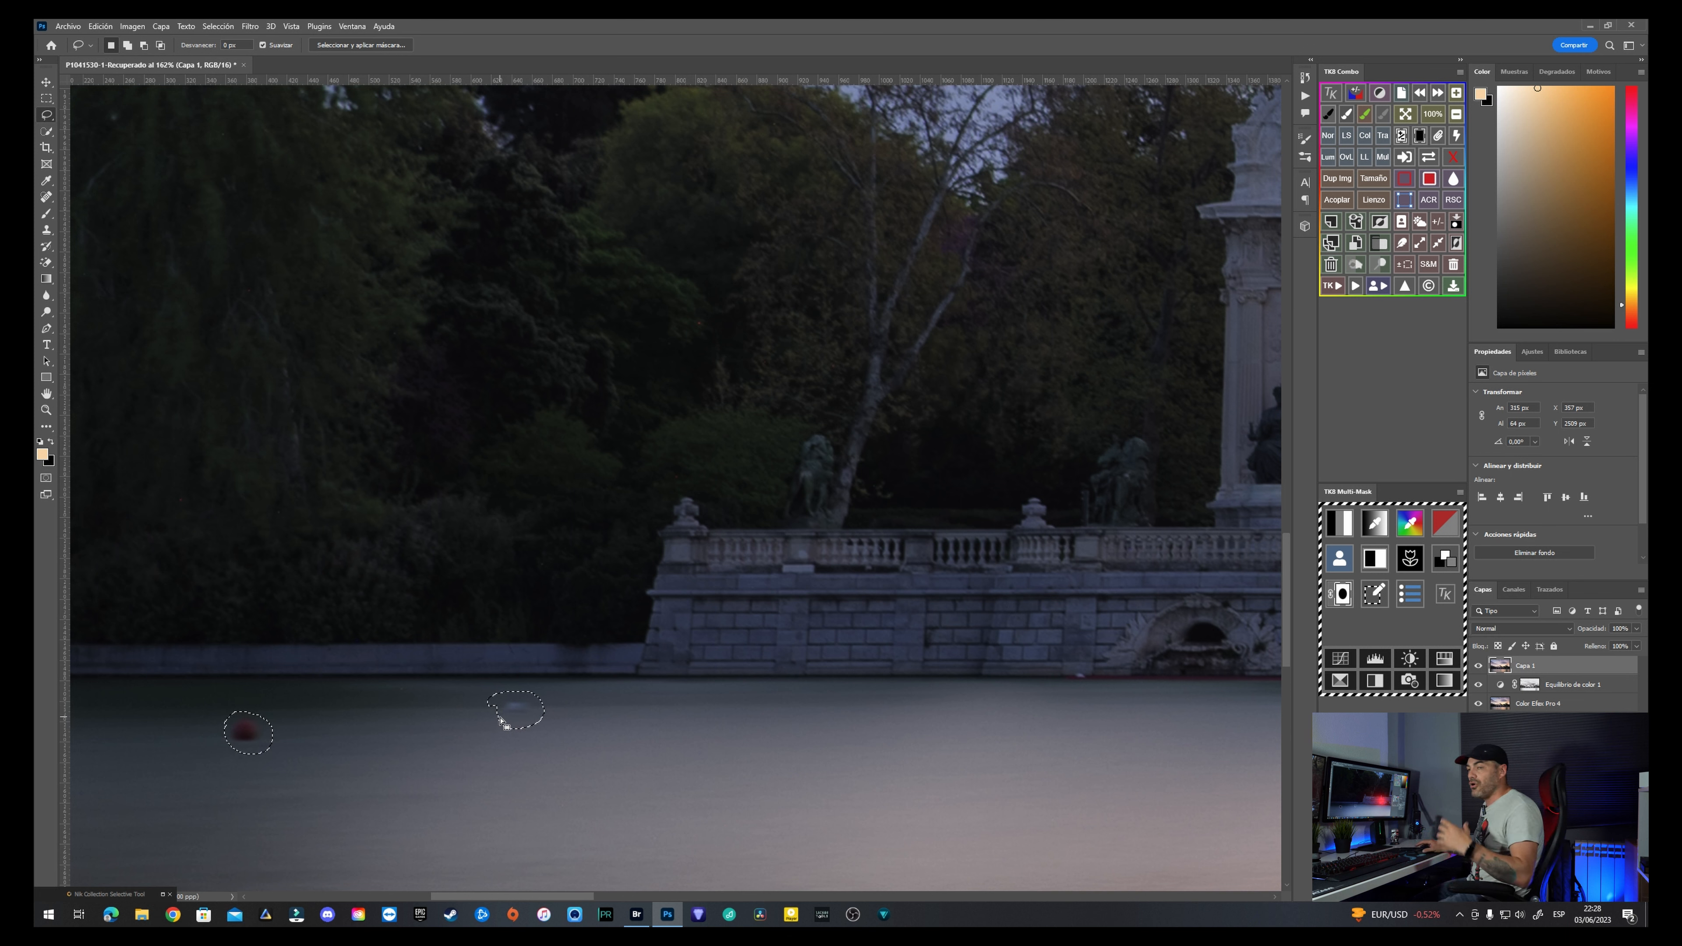
# Step: Remove the selected buoy and mark with Content-Aware Fill output to a new layer, deselect, and compare the result on and off
pyautogui.click(100, 26)
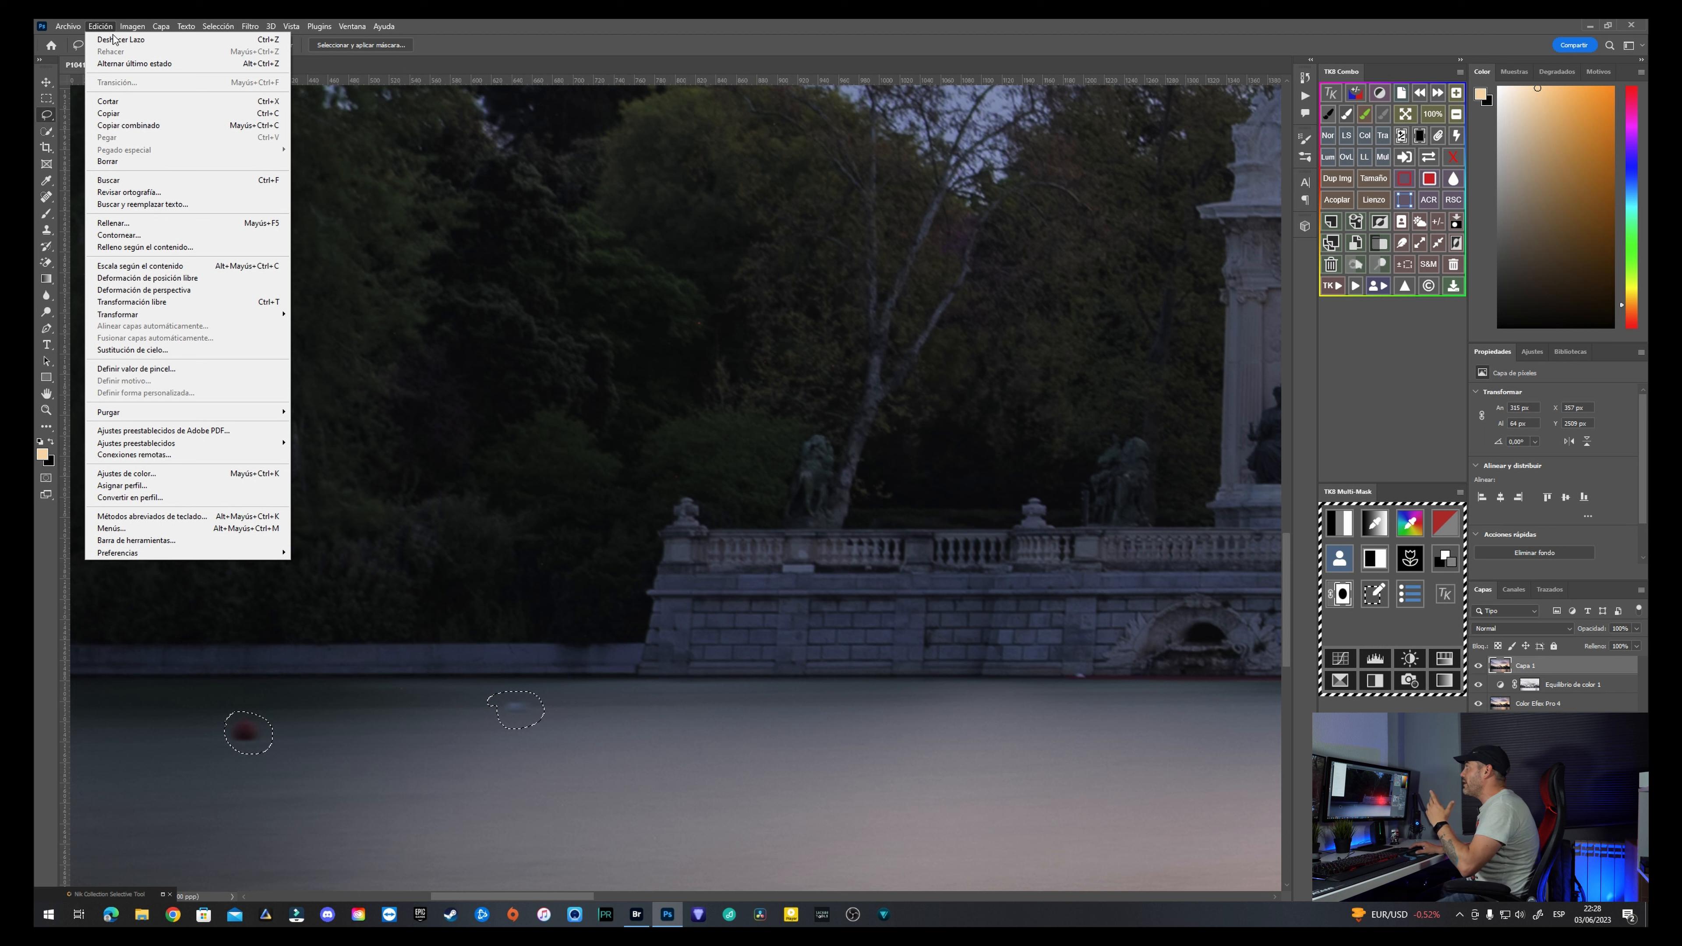
pyautogui.moveTo(128, 30)
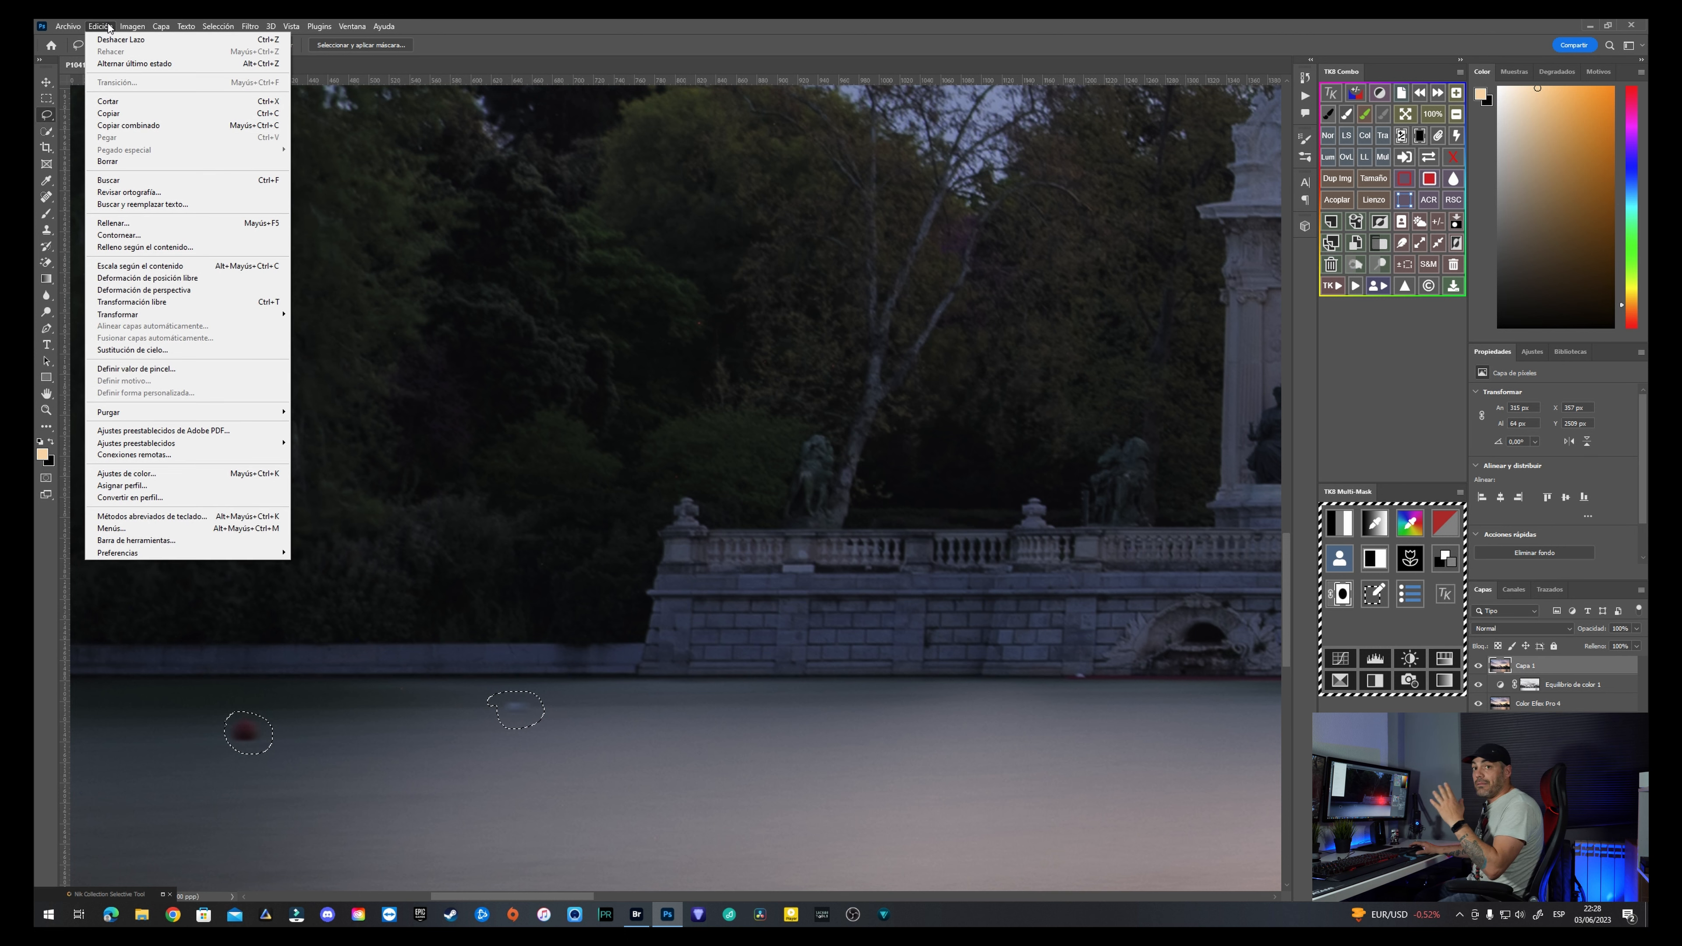
pyautogui.click(164, 246)
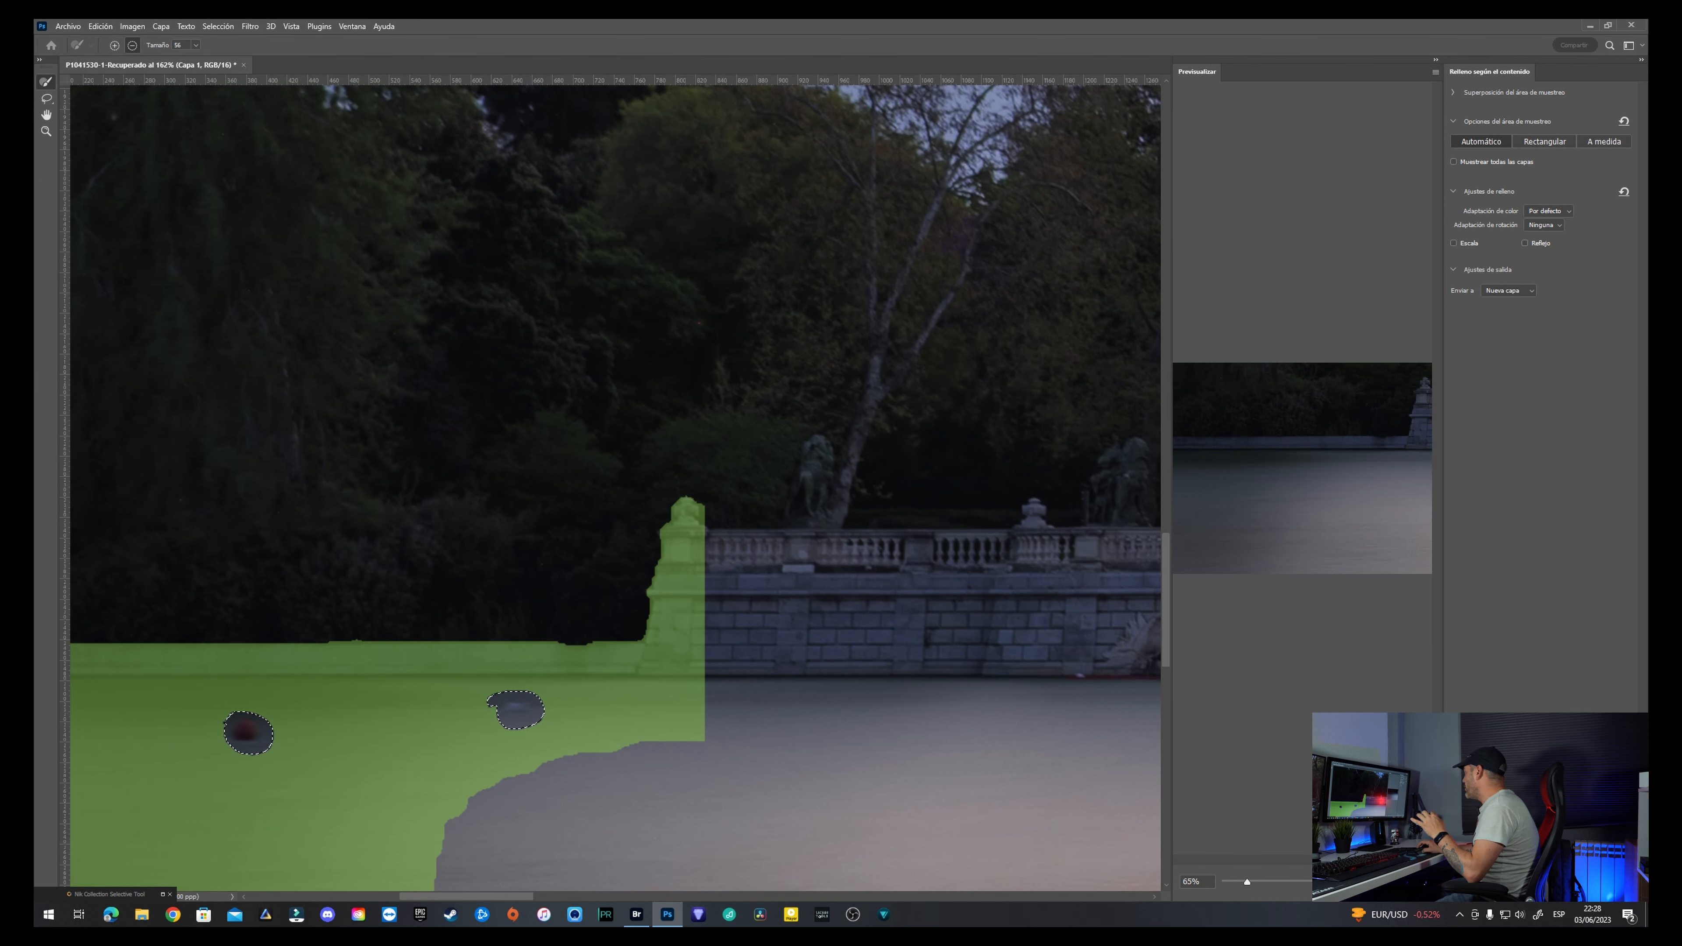
pyautogui.press('Return')
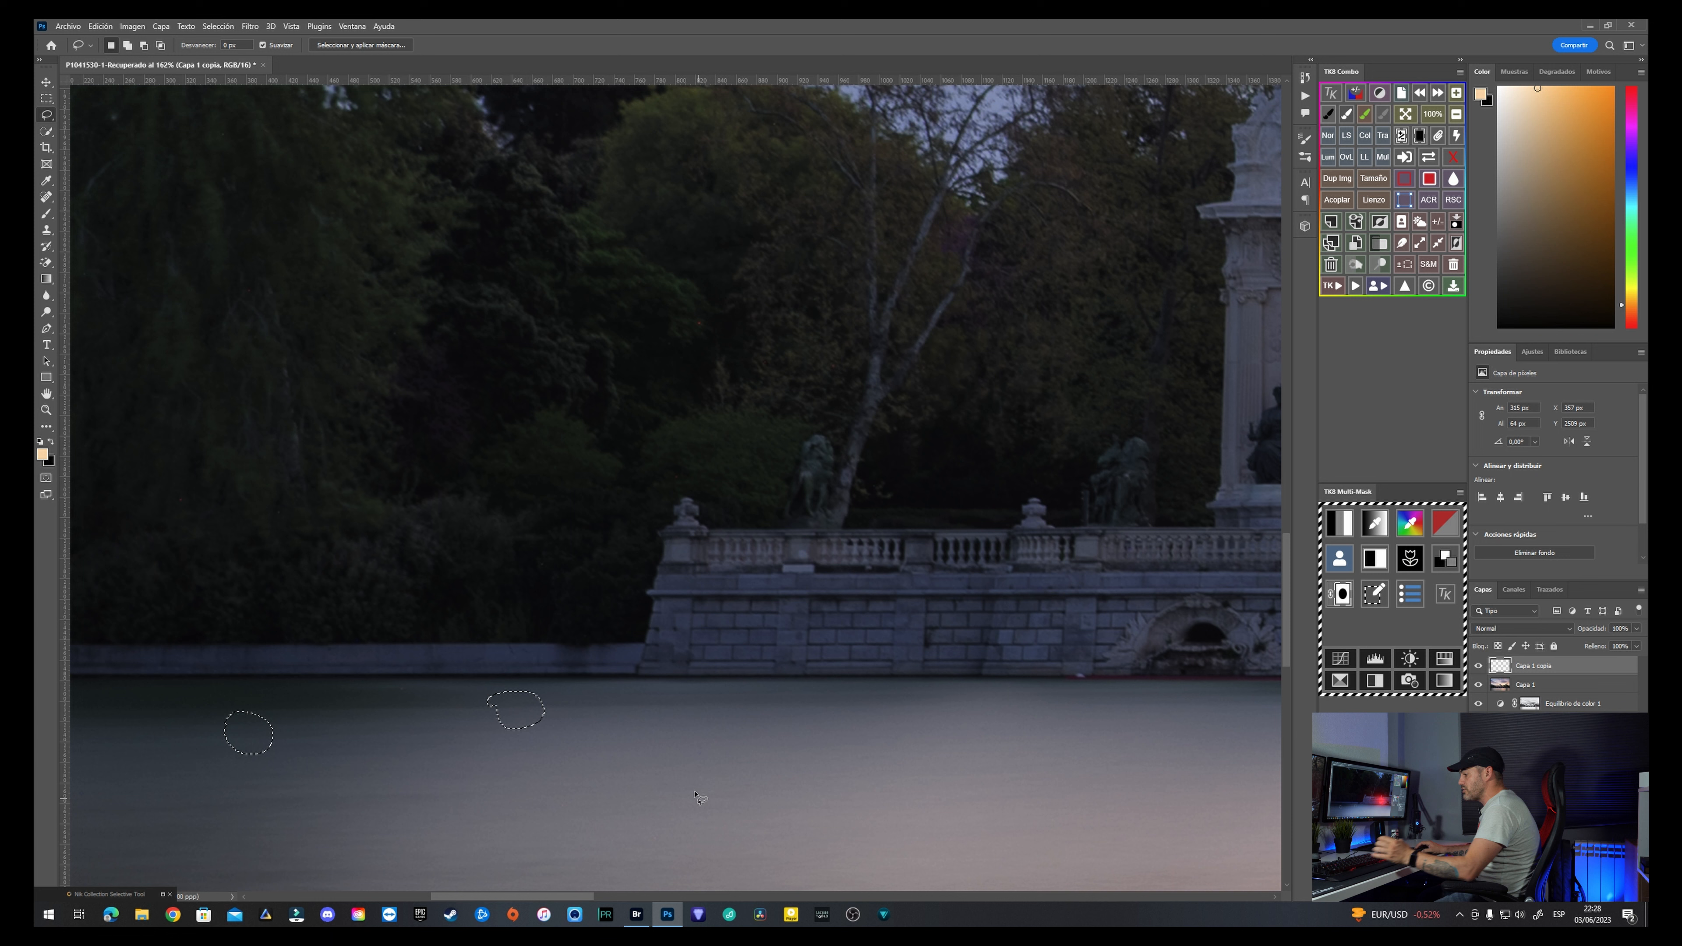
pyautogui.hotkey('ctrl', 'd')
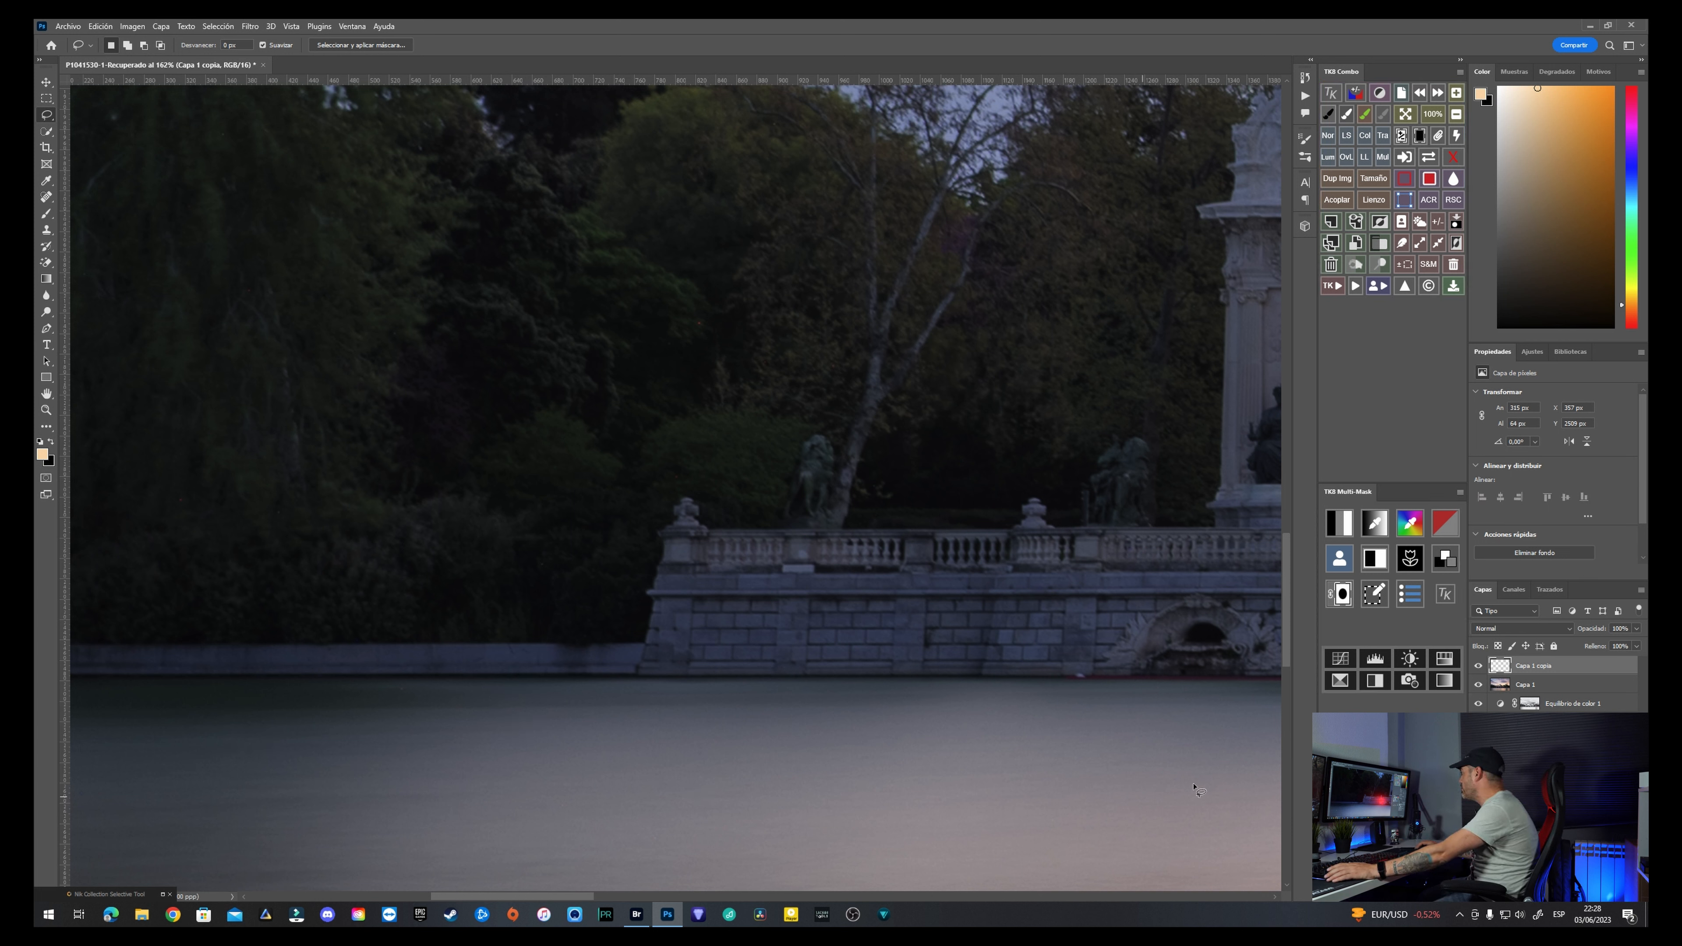
pyautogui.click(1478, 666)
pyautogui.click(1478, 667)
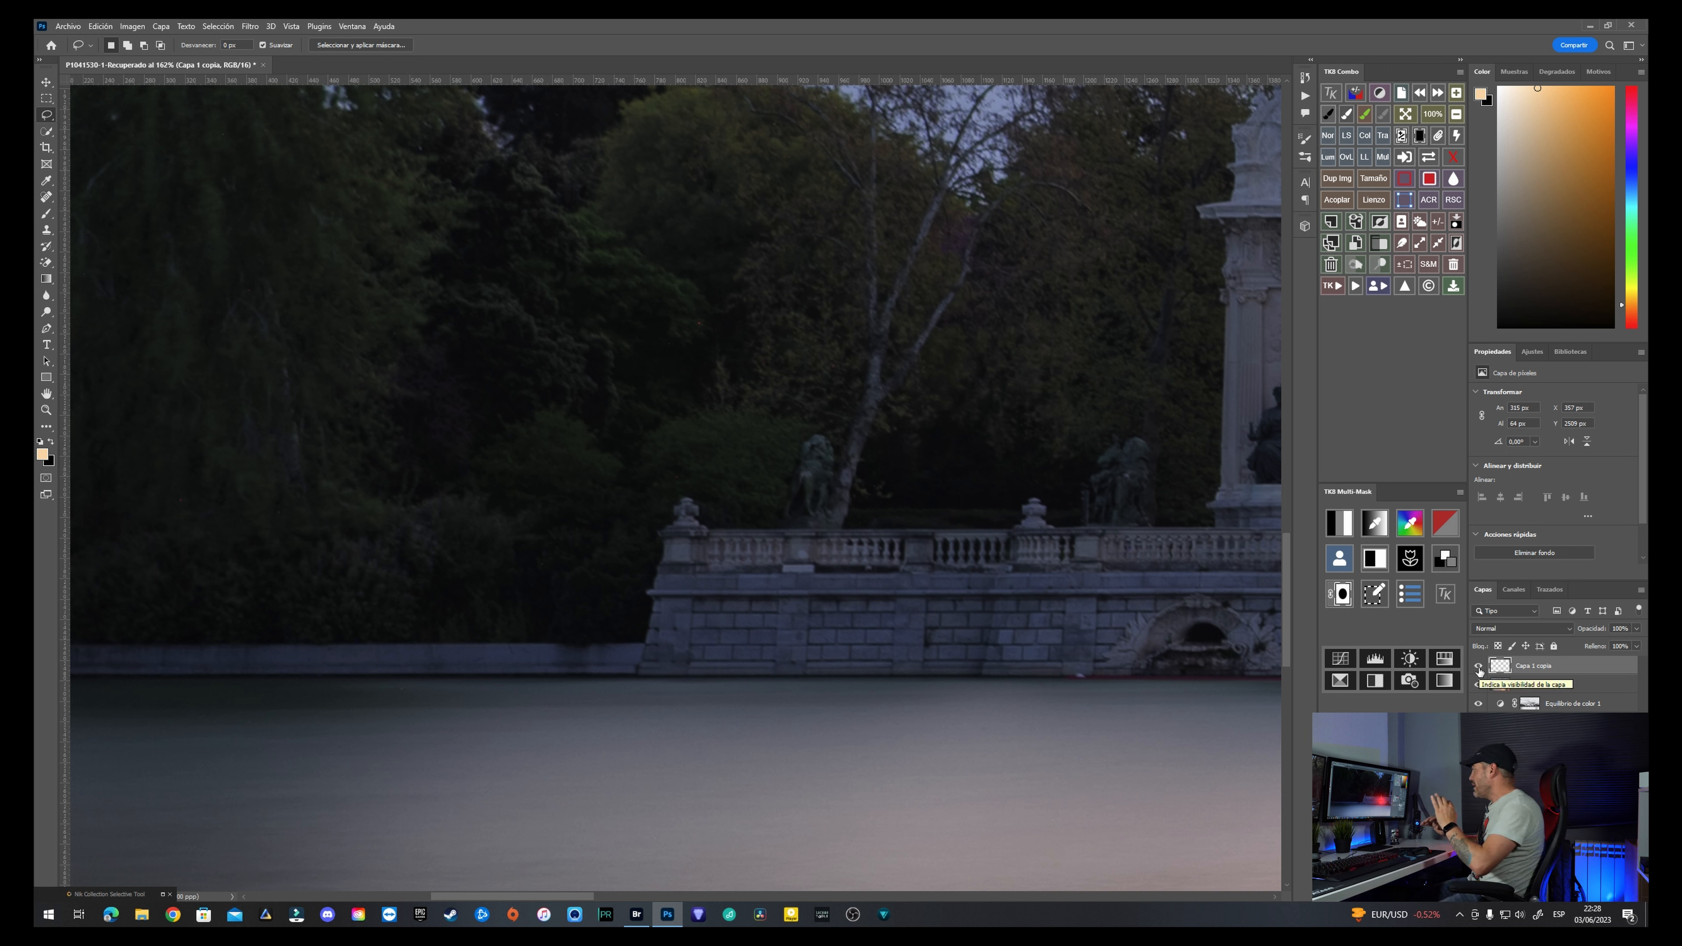
# Step: View the whole photo and compare the finished edit with the original bottom layer
pyautogui.hotkey('ctrl', '0')
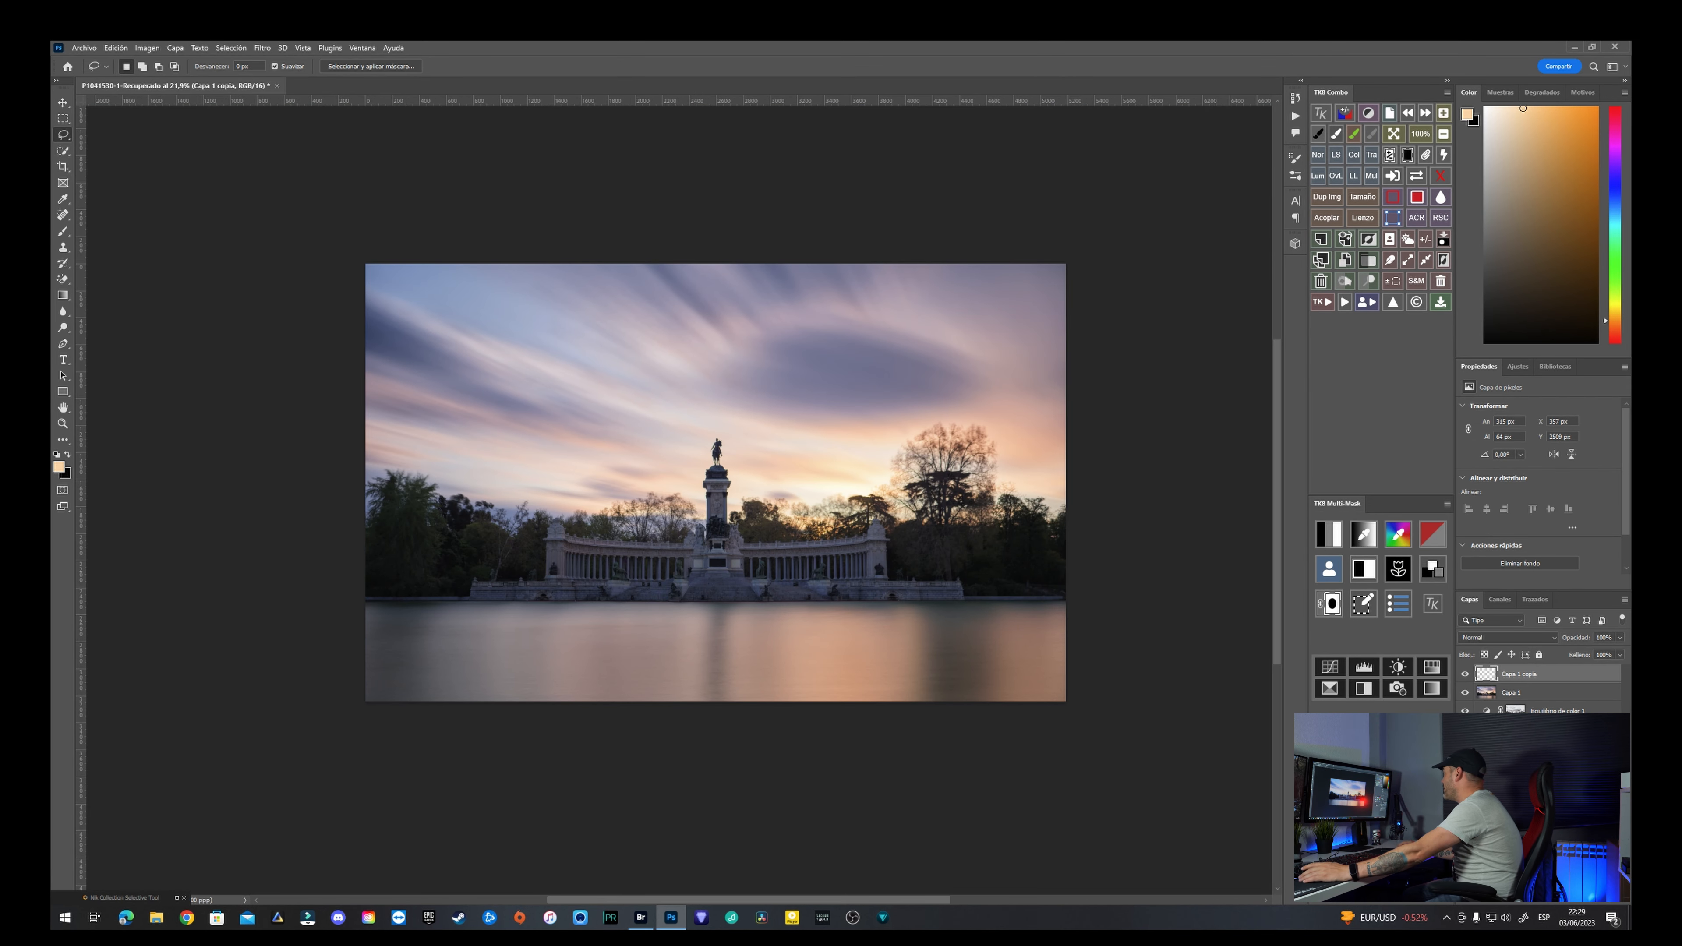
pyautogui.keyDown('alt'); pyautogui.click(1465, 875); pyautogui.keyUp('alt')
pyautogui.keyDown('alt'); pyautogui.click(1464, 874); pyautogui.keyUp('alt')
pyautogui.keyDown('alt'); pyautogui.click(1464, 875); pyautogui.keyUp('alt')
pyautogui.keyDown('alt'); pyautogui.click(1465, 874); pyautogui.keyUp('alt')
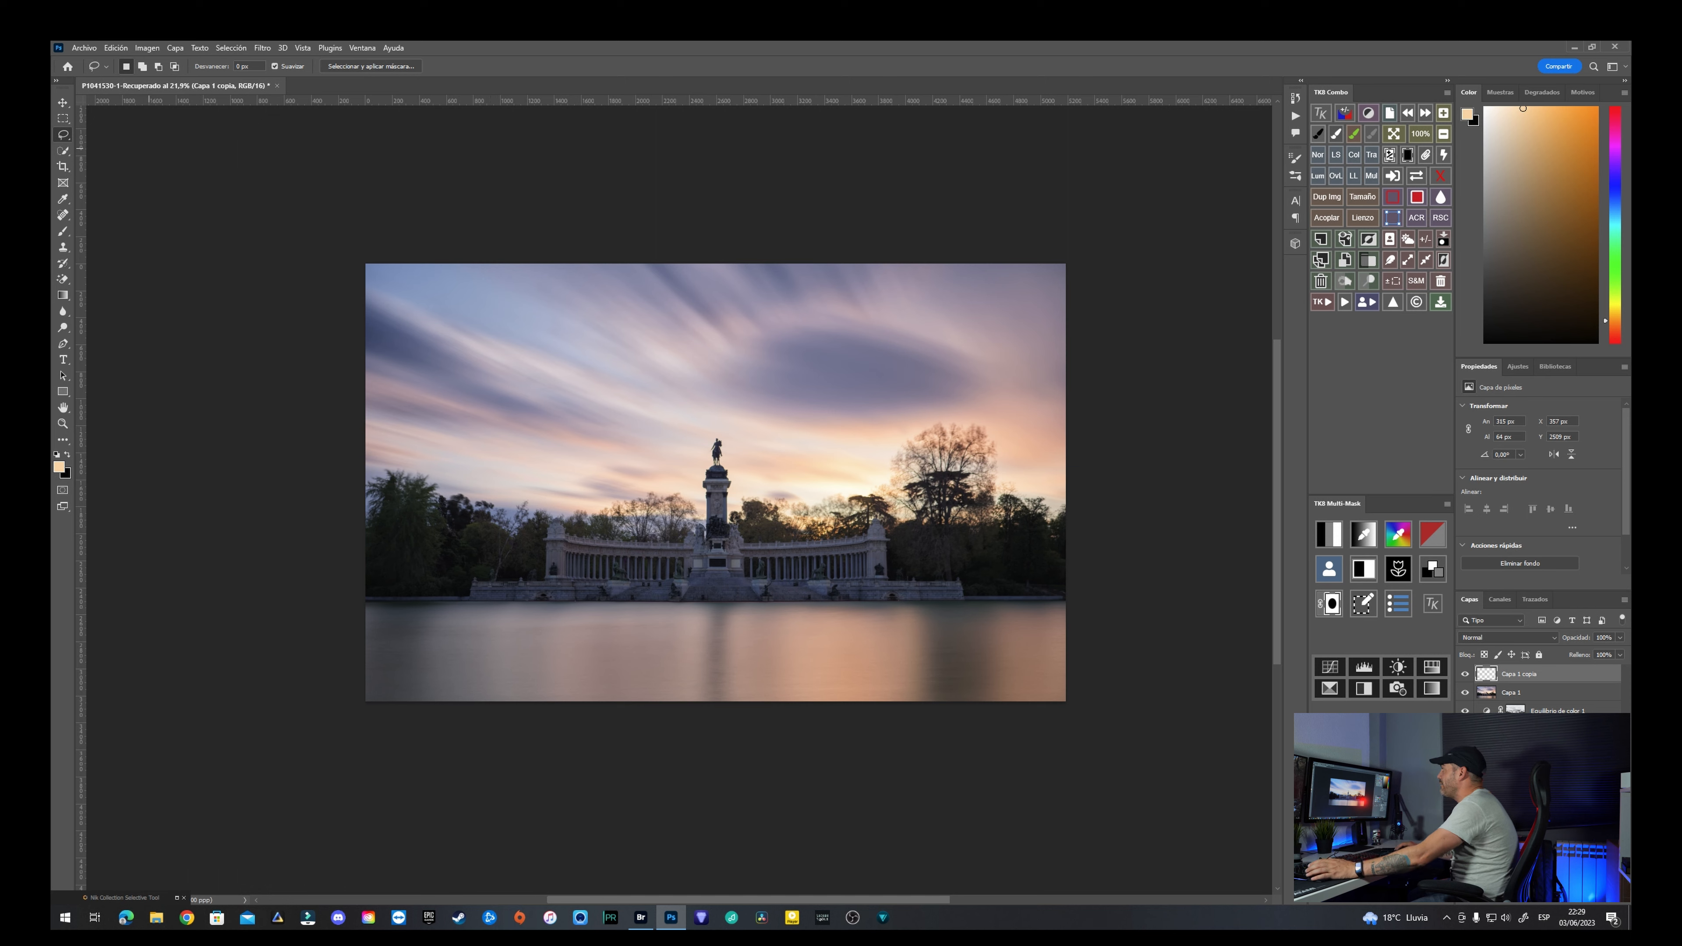
# Step: Crop the photo to an 8:5 ratio with the shoreline on the lower third line, trimming the side edges slightly
pyautogui.click(64, 169)
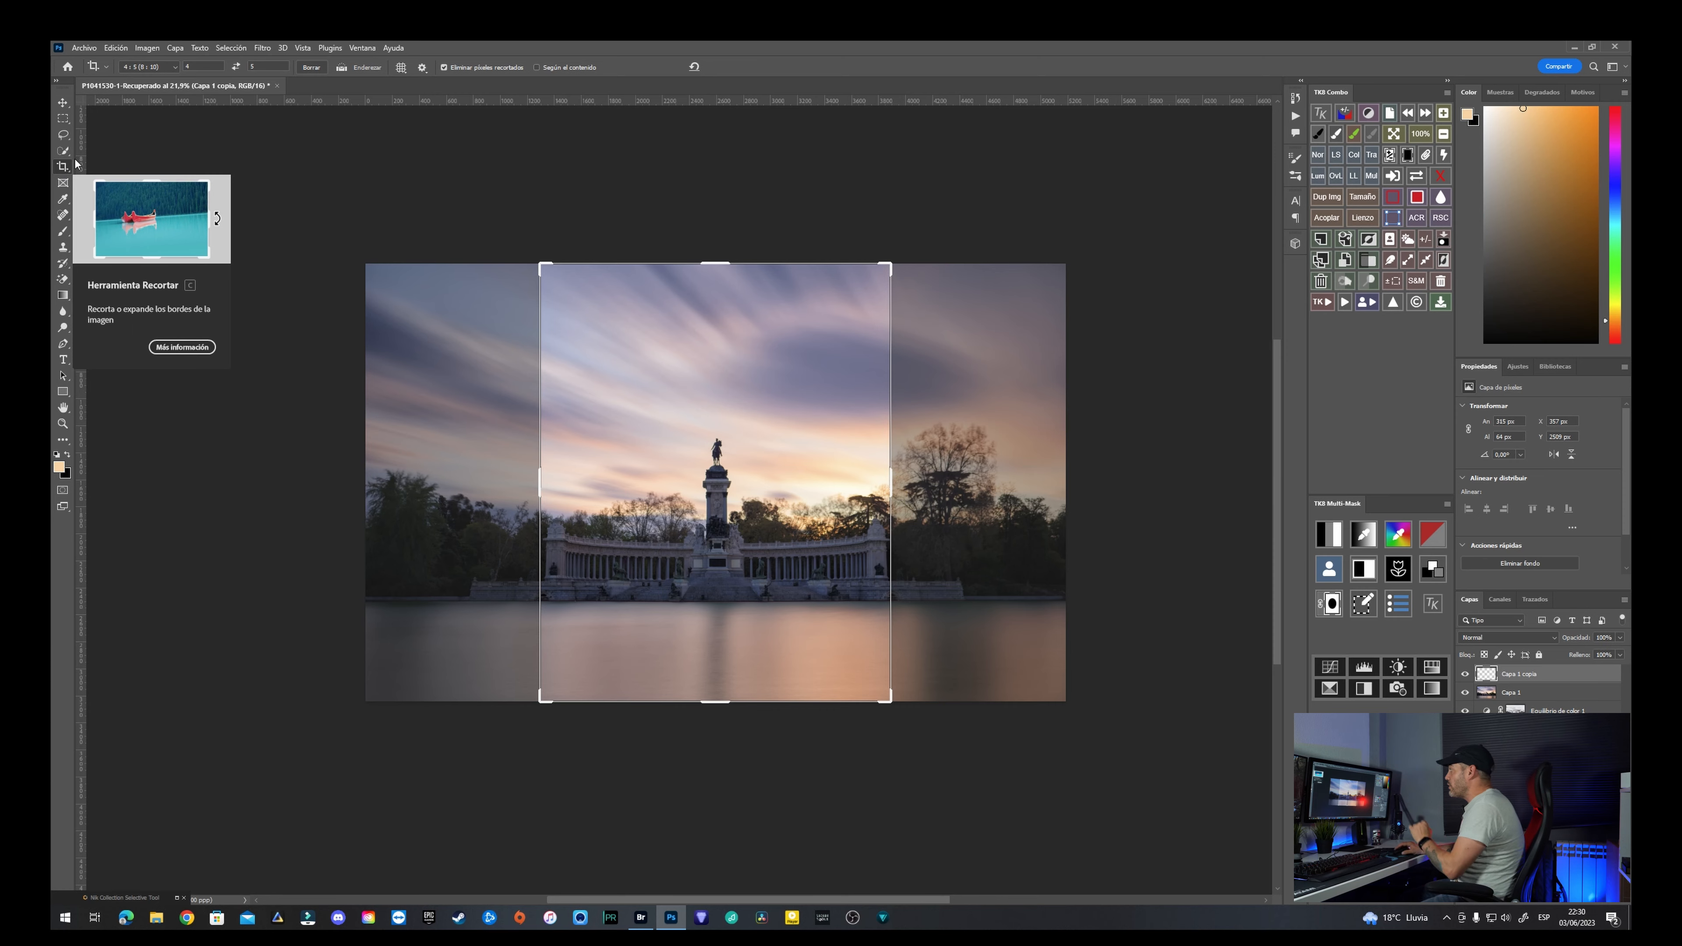
pyautogui.click(193, 66)
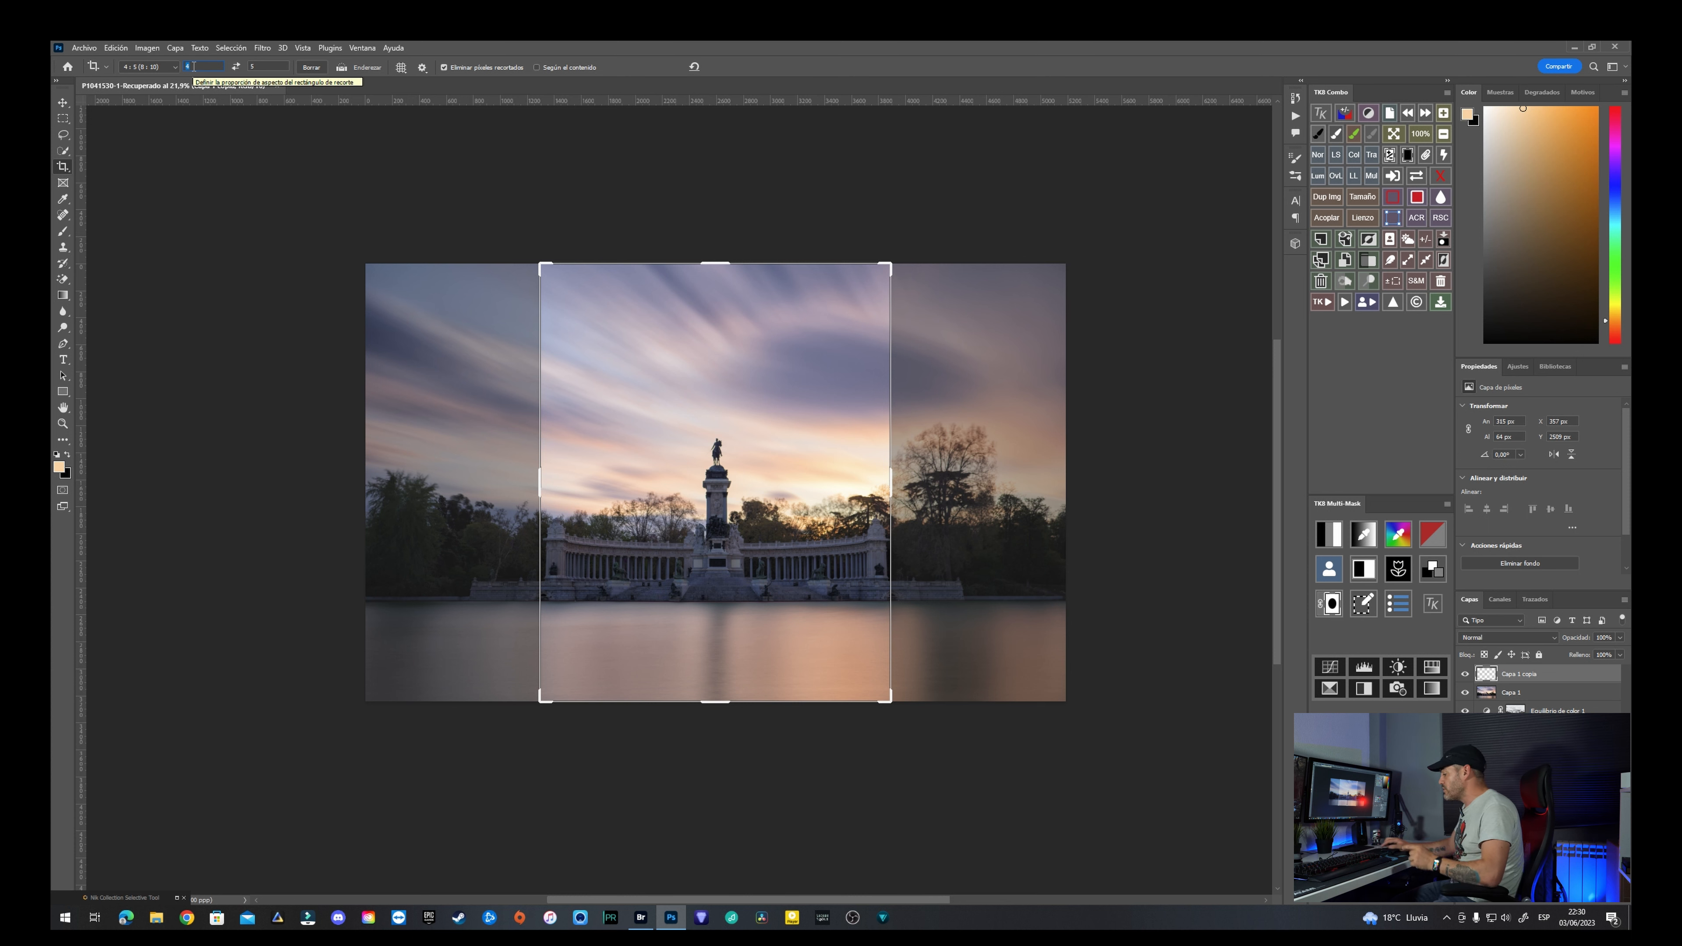
pyautogui.write('8')
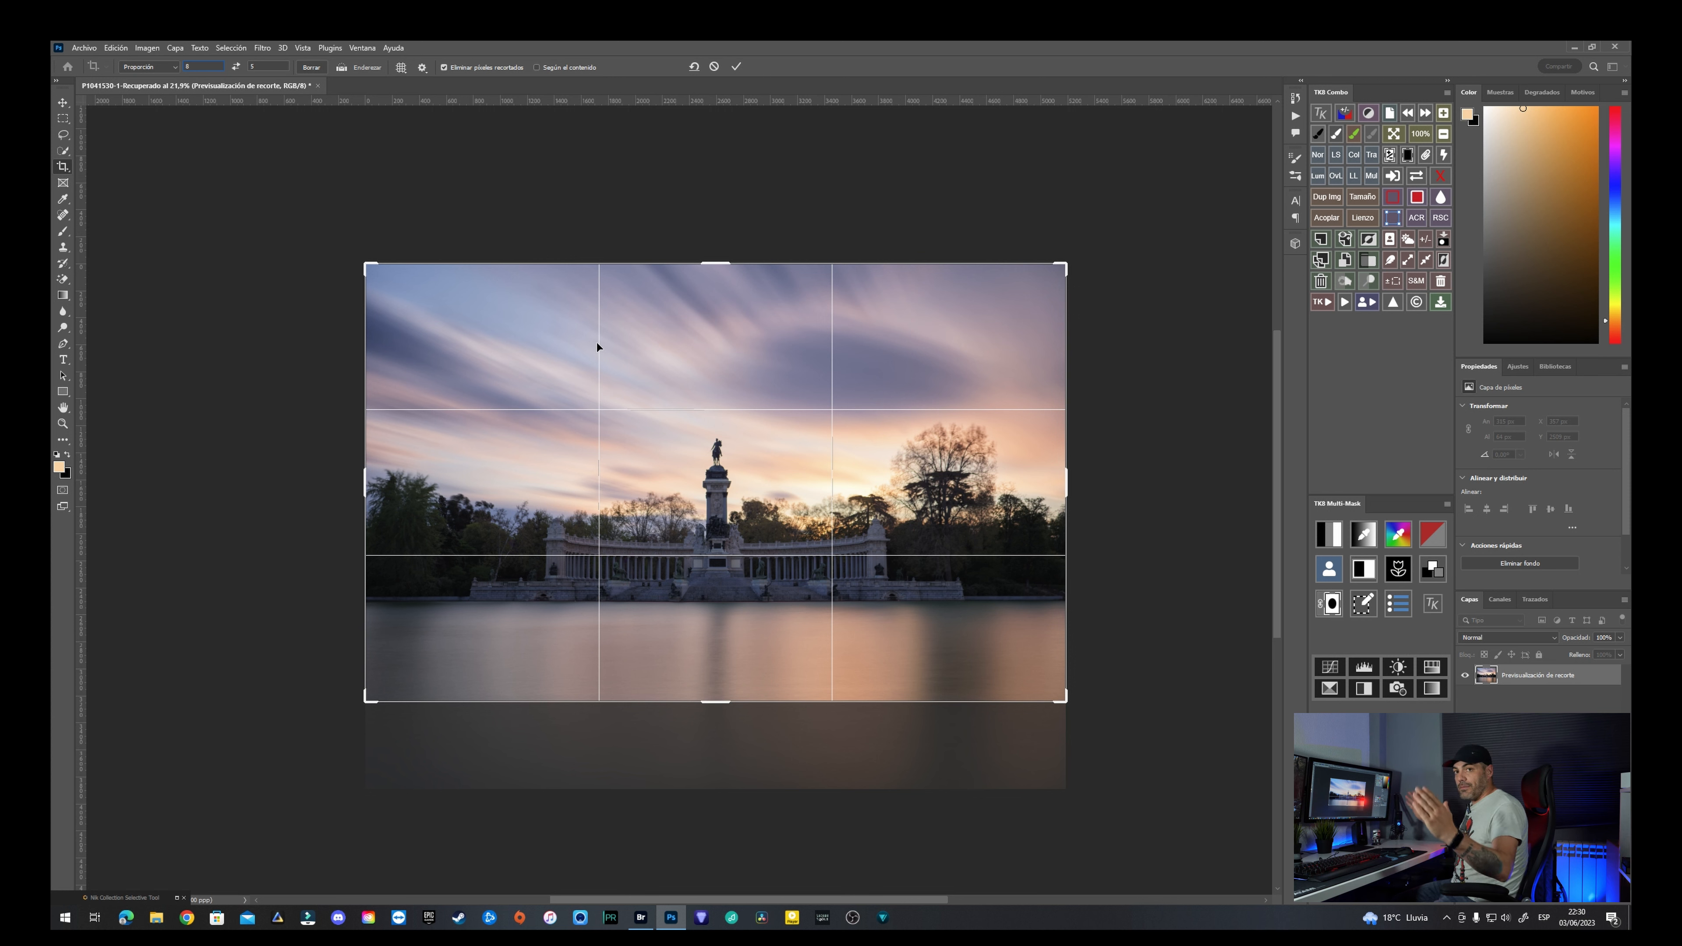
pyautogui.moveTo(709, 476); pyautogui.dragTo(714, 436)
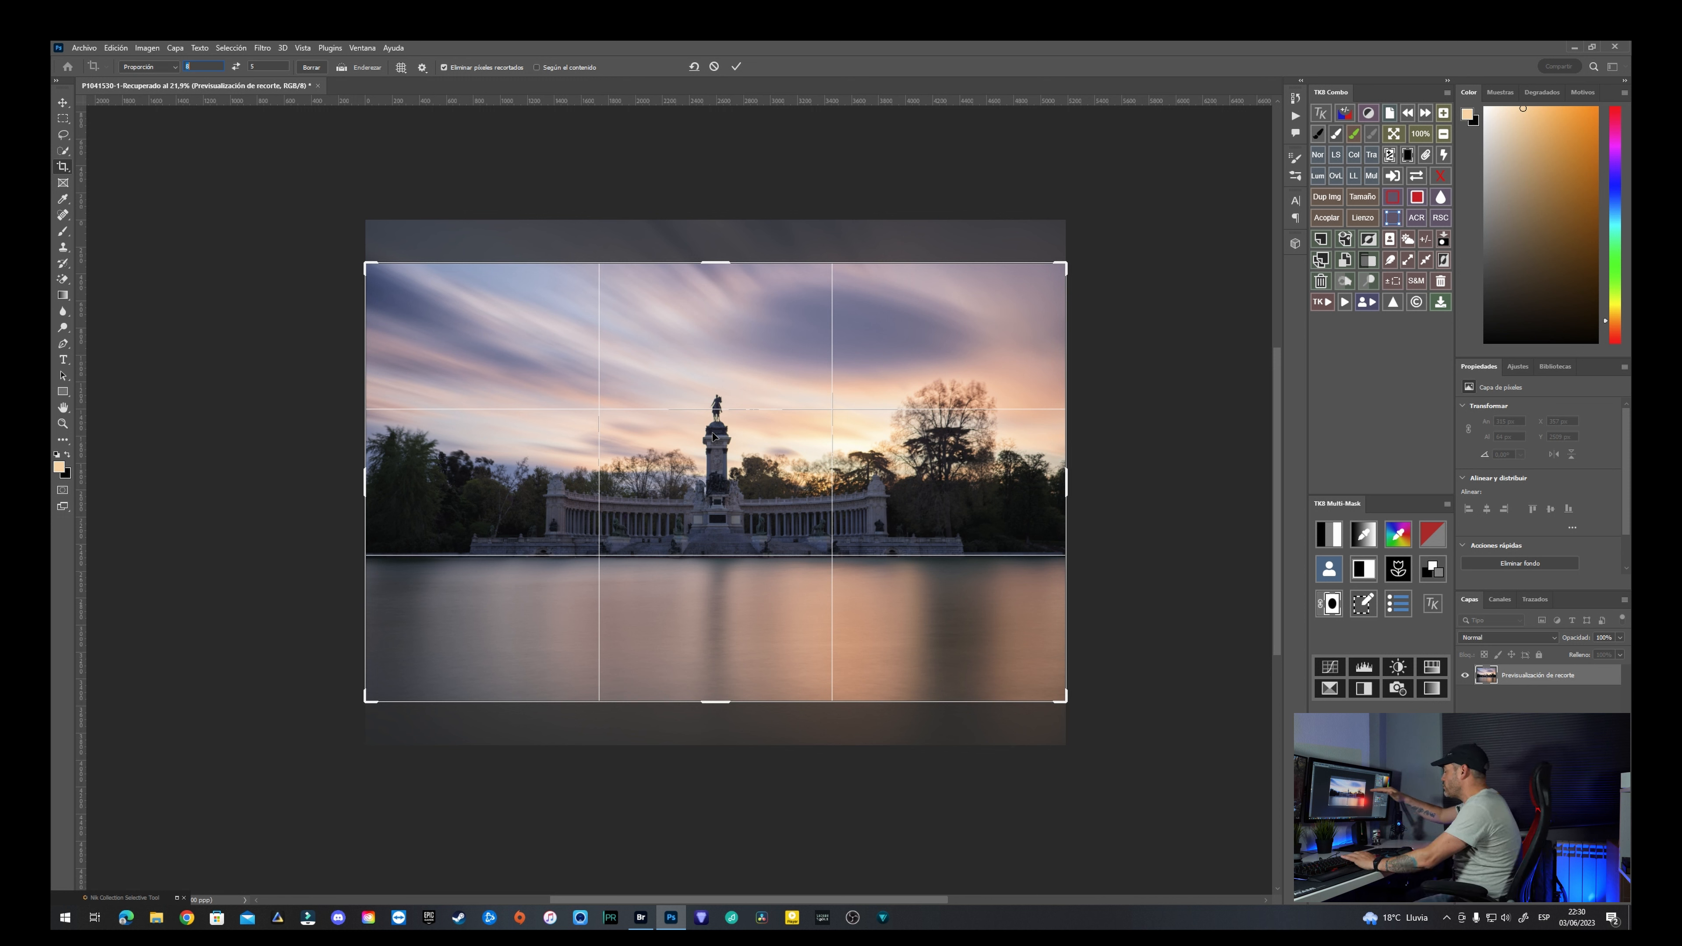
pyautogui.press('Return')
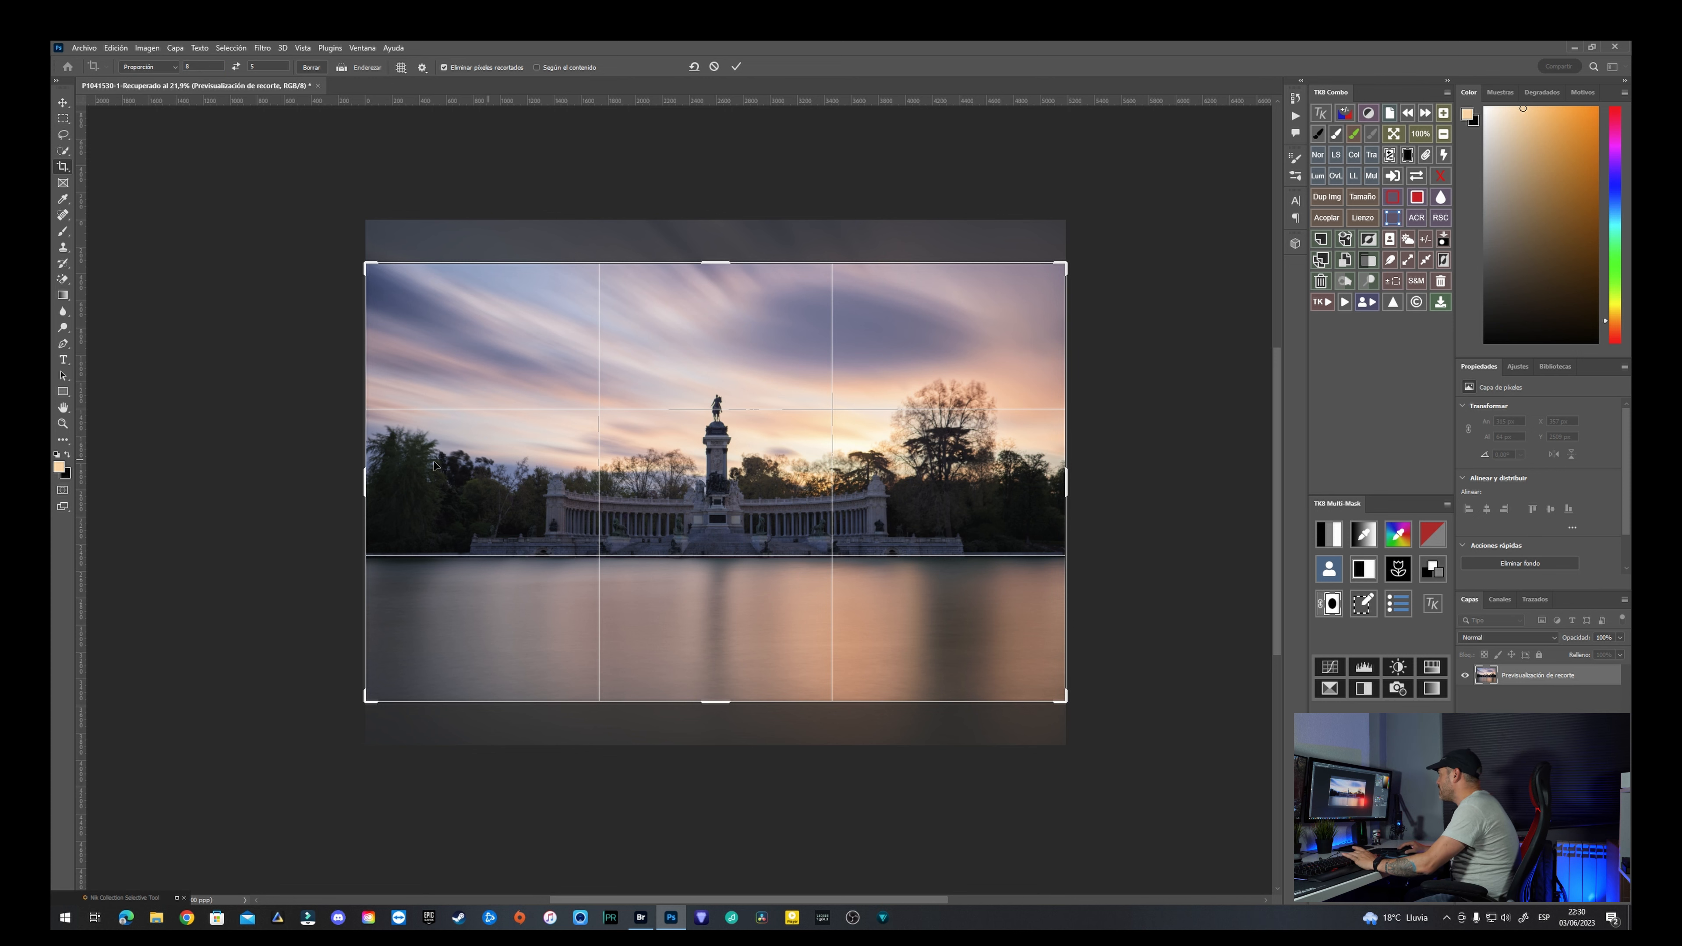
pyautogui.moveTo(367, 483); pyautogui.dragTo(367, 482)
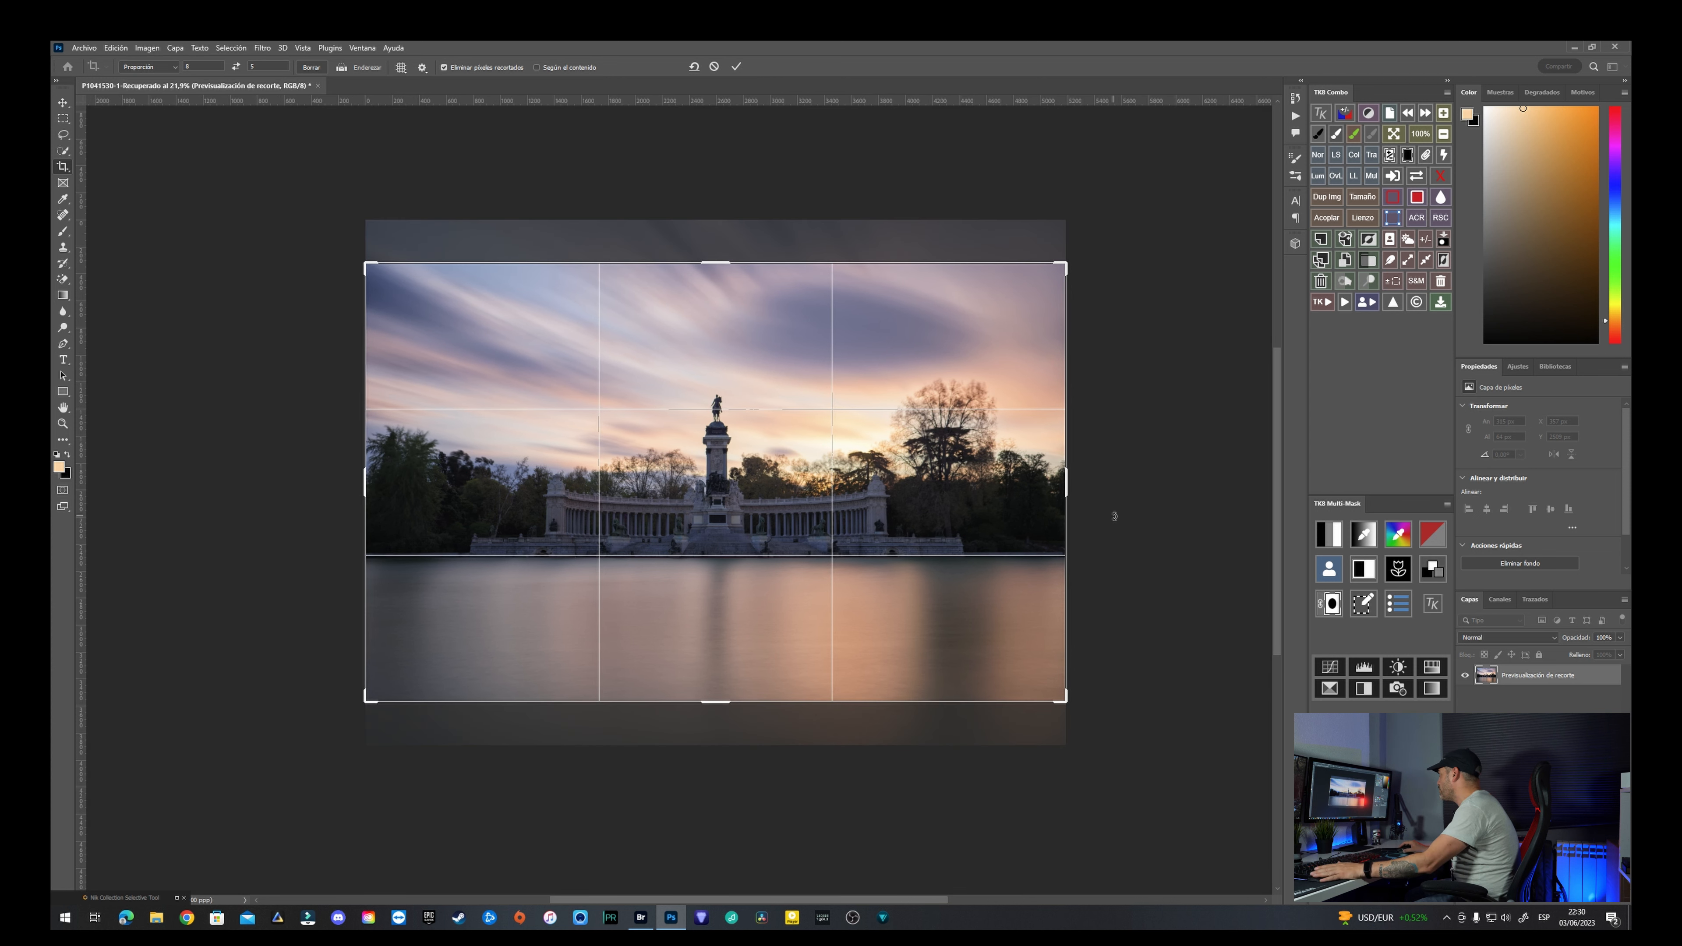
pyautogui.moveTo(1064, 486); pyautogui.dragTo(1063, 486)
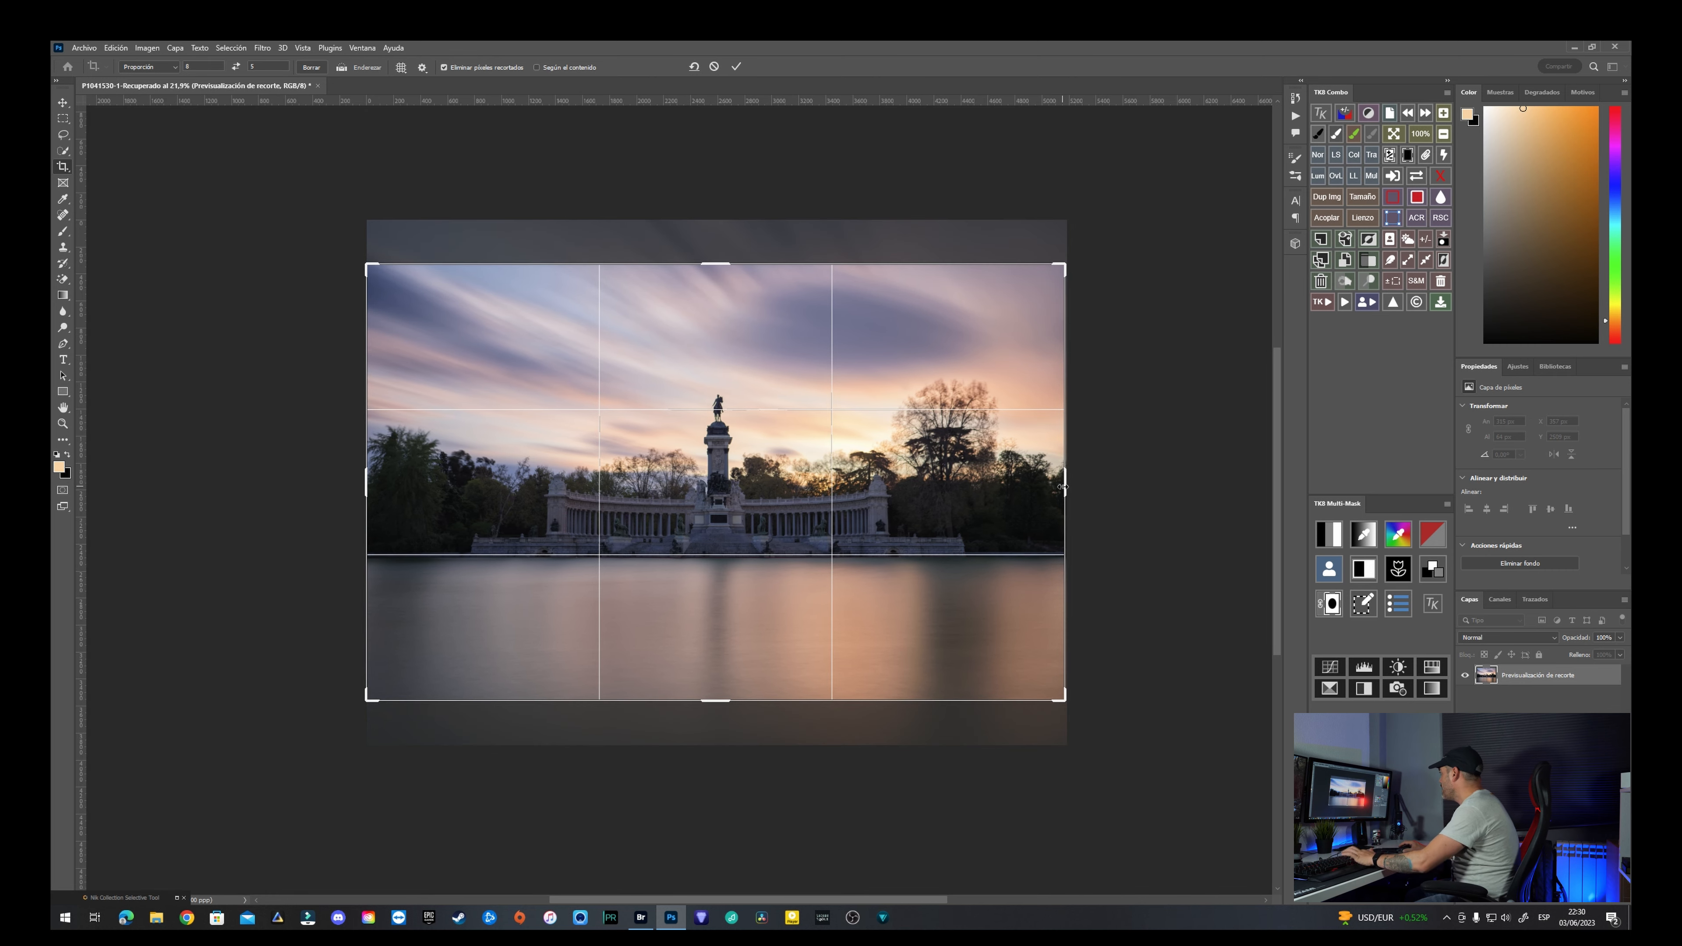
pyautogui.press('Return')
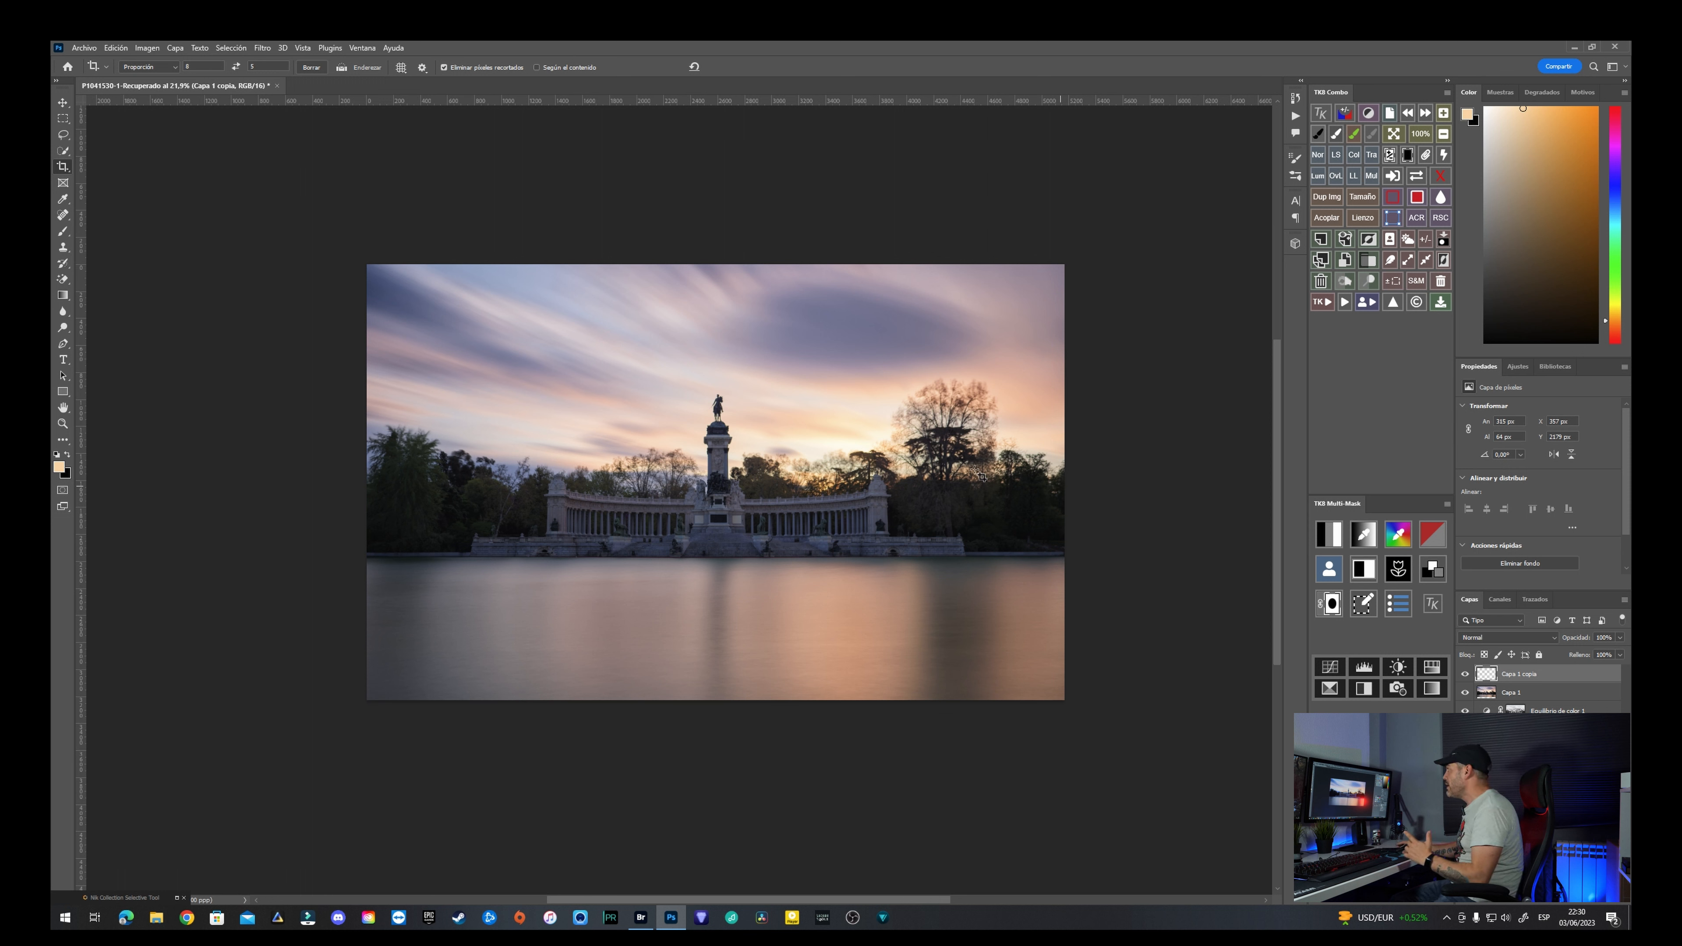
# Step: Slice off the left half of the photo at full height with the Slice tool, splitting it at the monument's center
pyautogui.rightClick(64, 169)
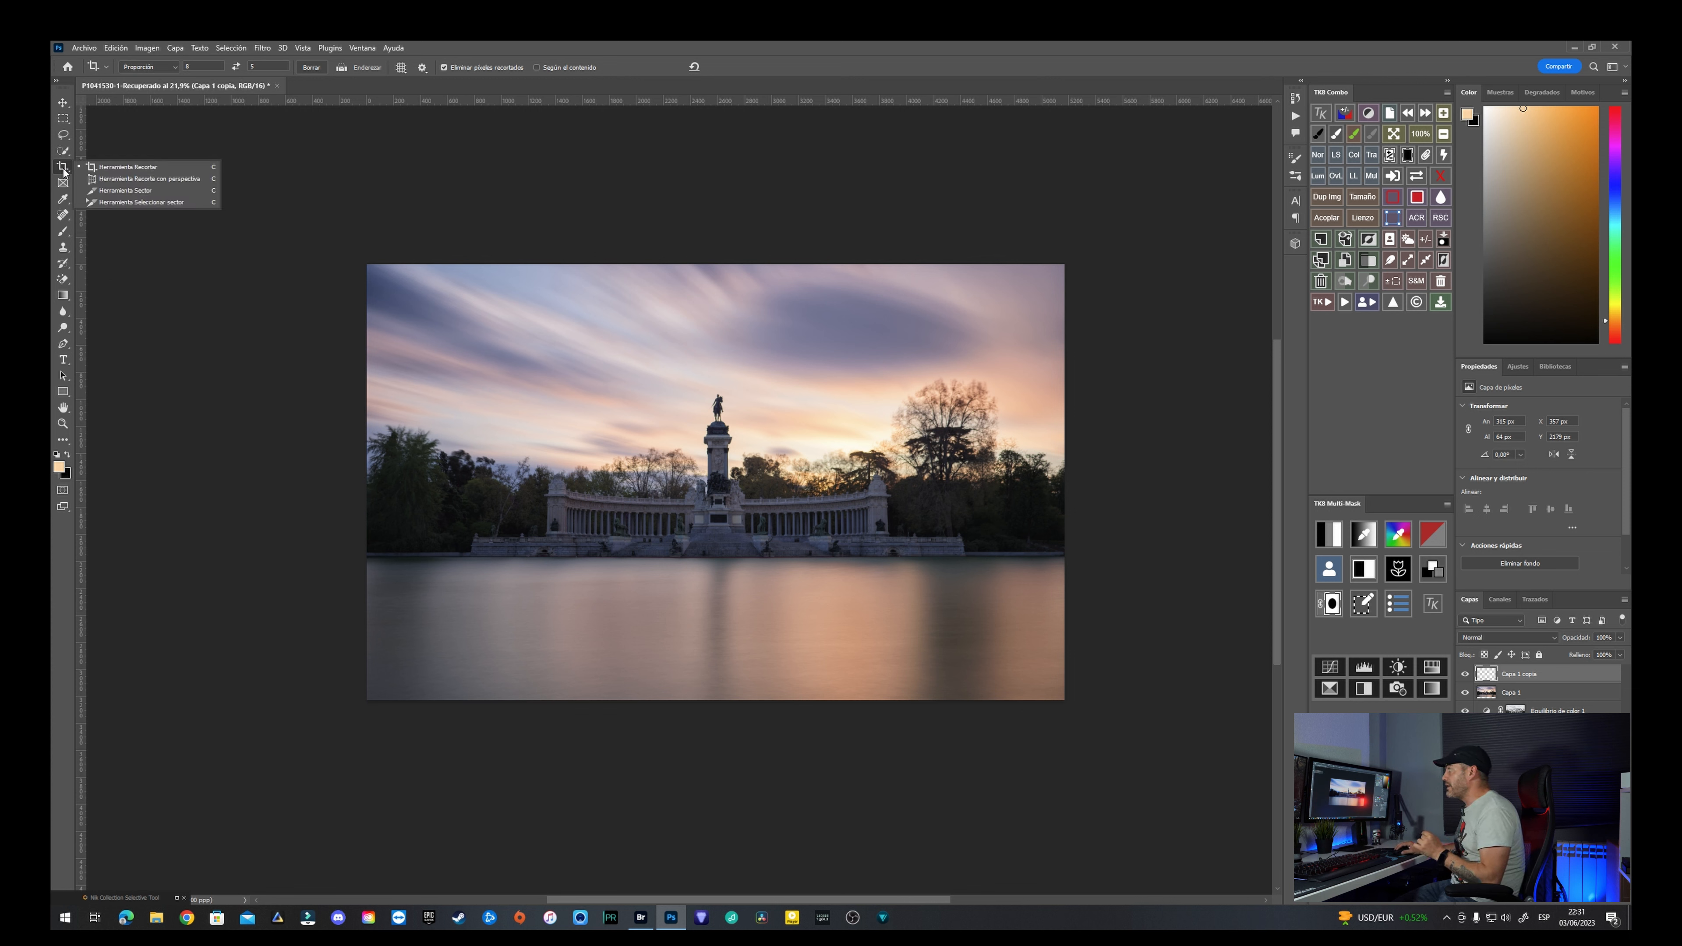
pyautogui.click(120, 193)
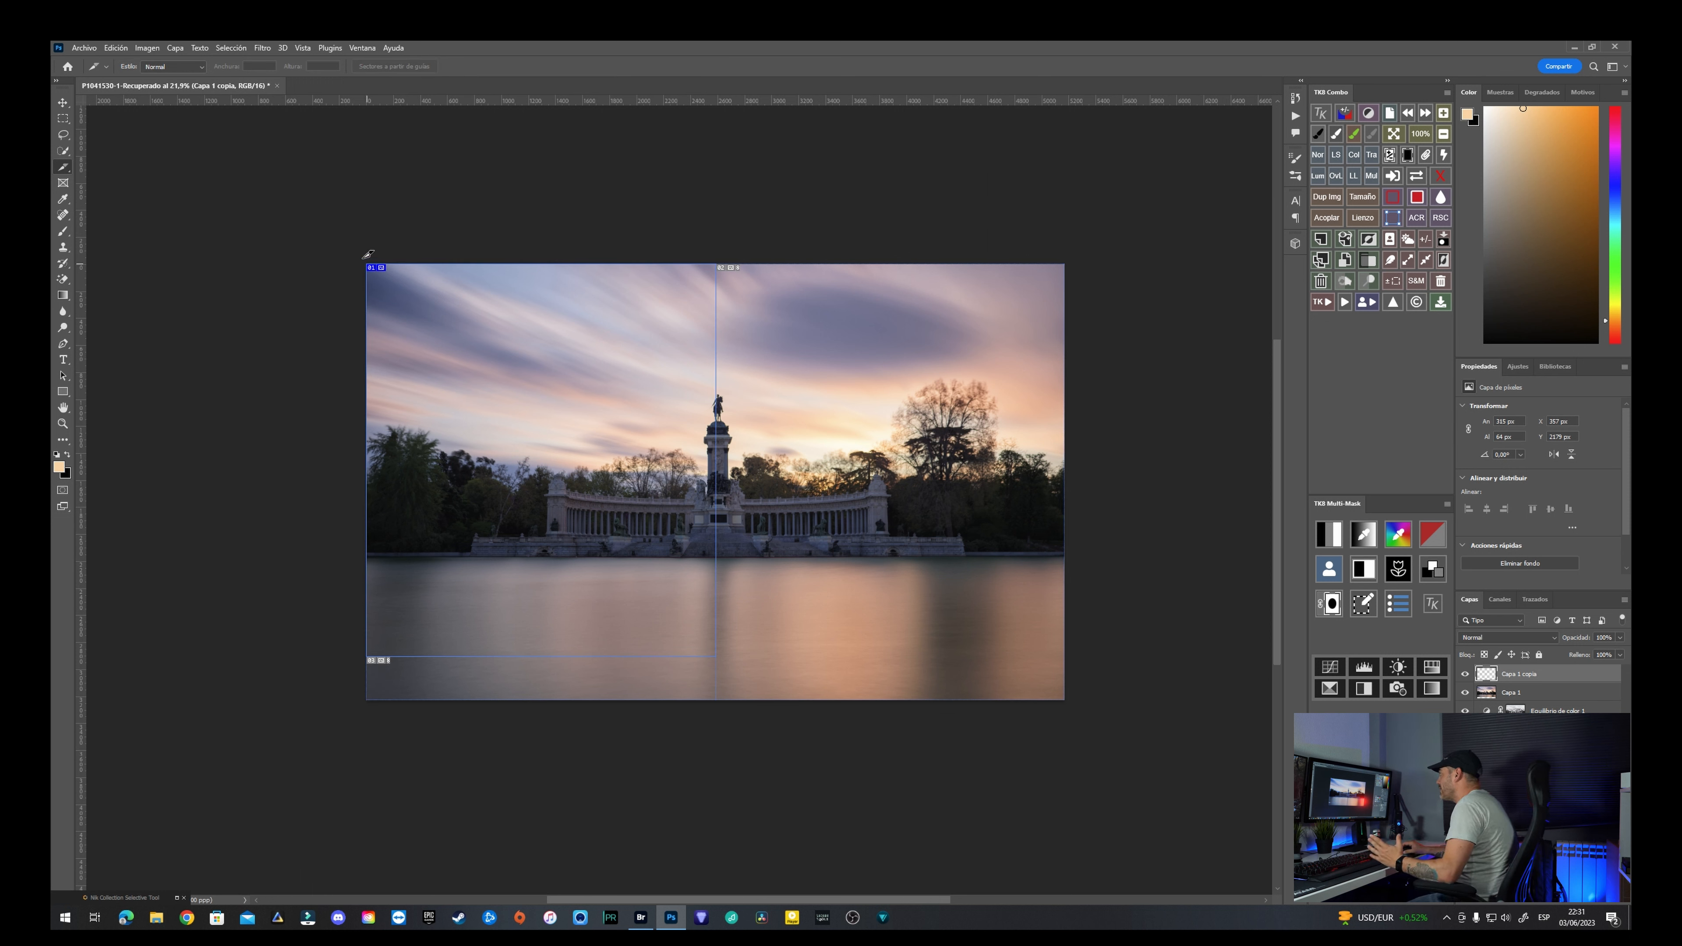
pyautogui.moveTo(362, 258); pyautogui.dragTo(718, 696)
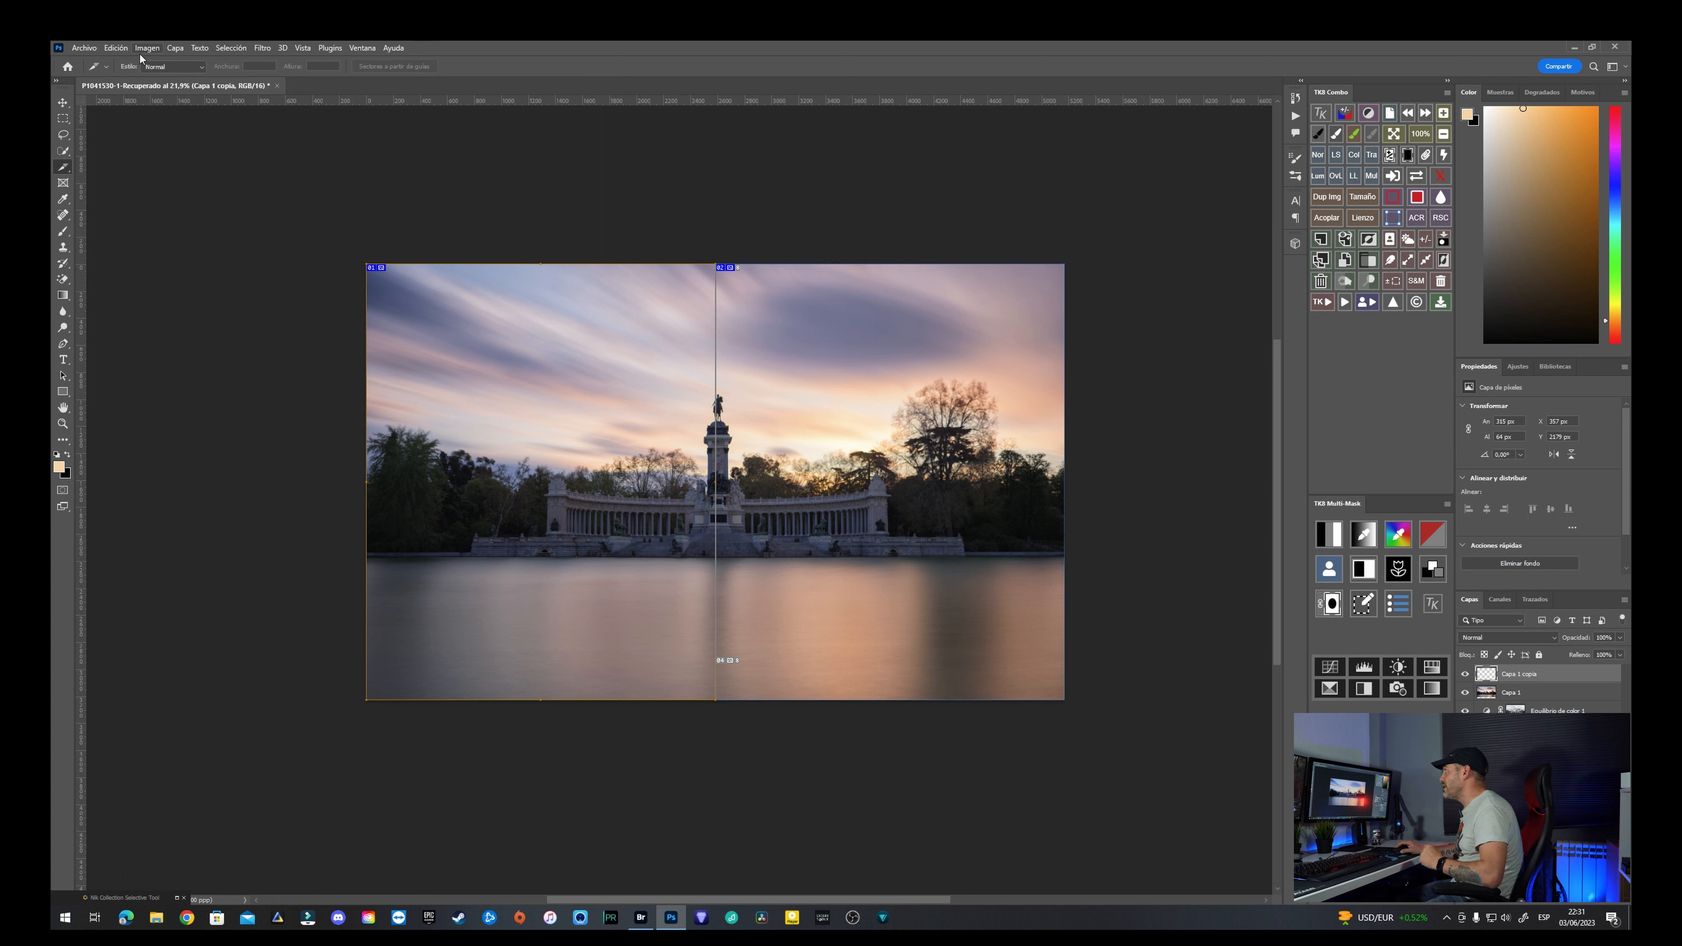
# Step: Open the legacy Save for Web export for the sliced photo, view its file-saving options, and back out without saving
pyautogui.click(85, 47)
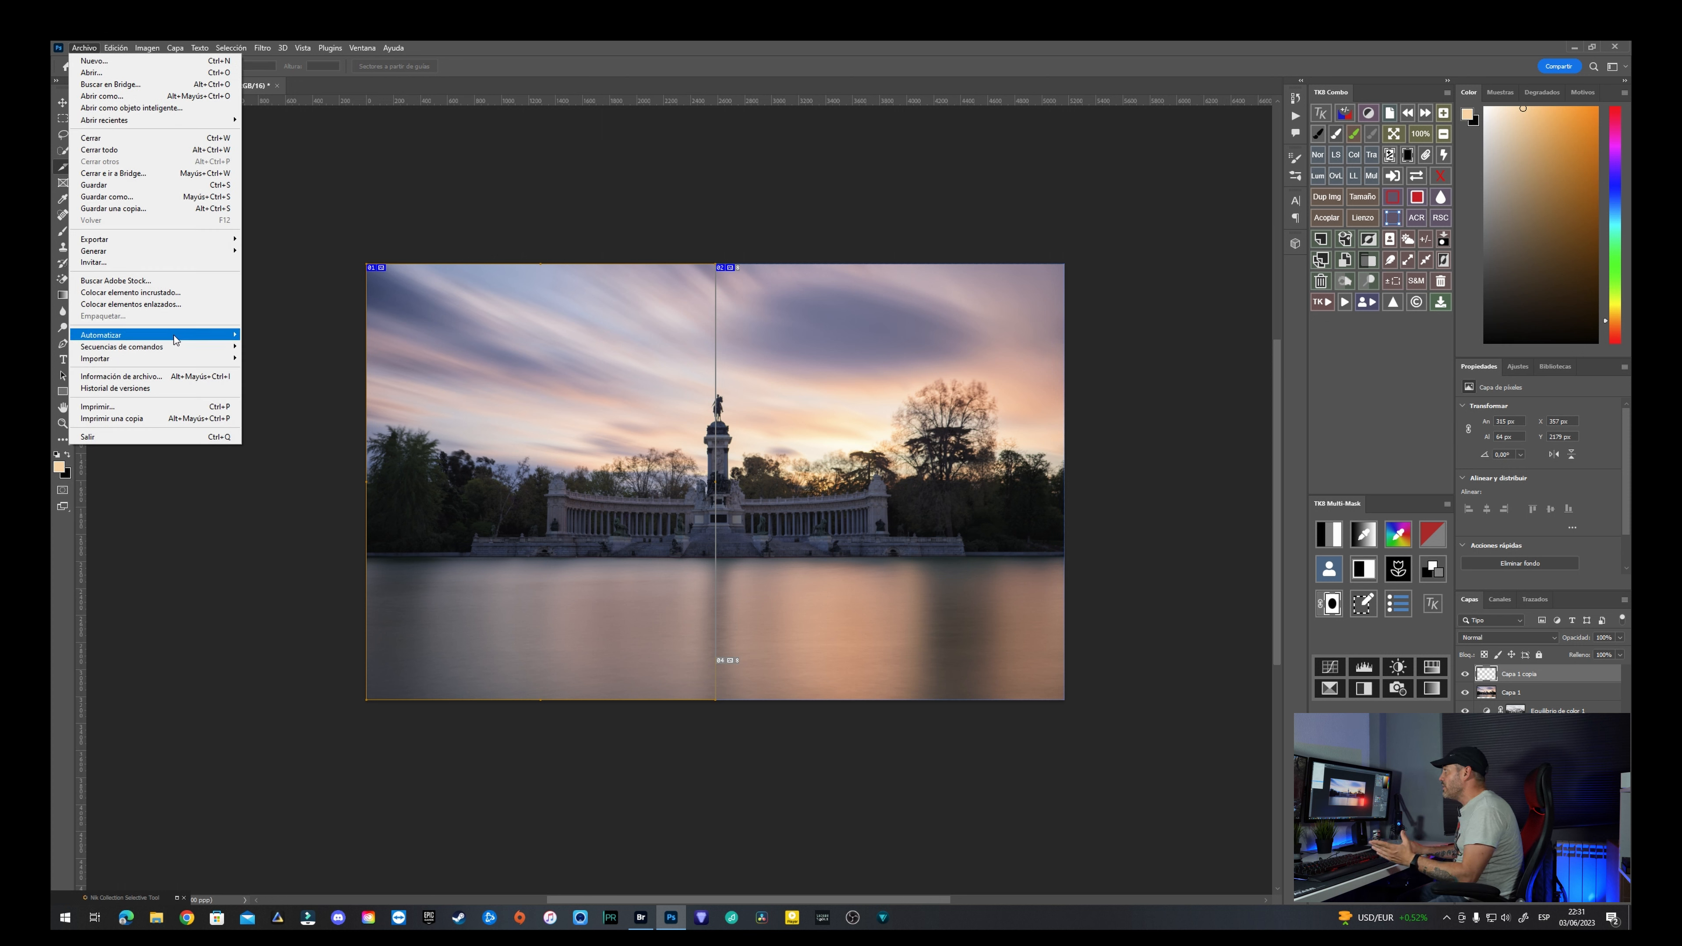
pyautogui.moveTo(174, 242)
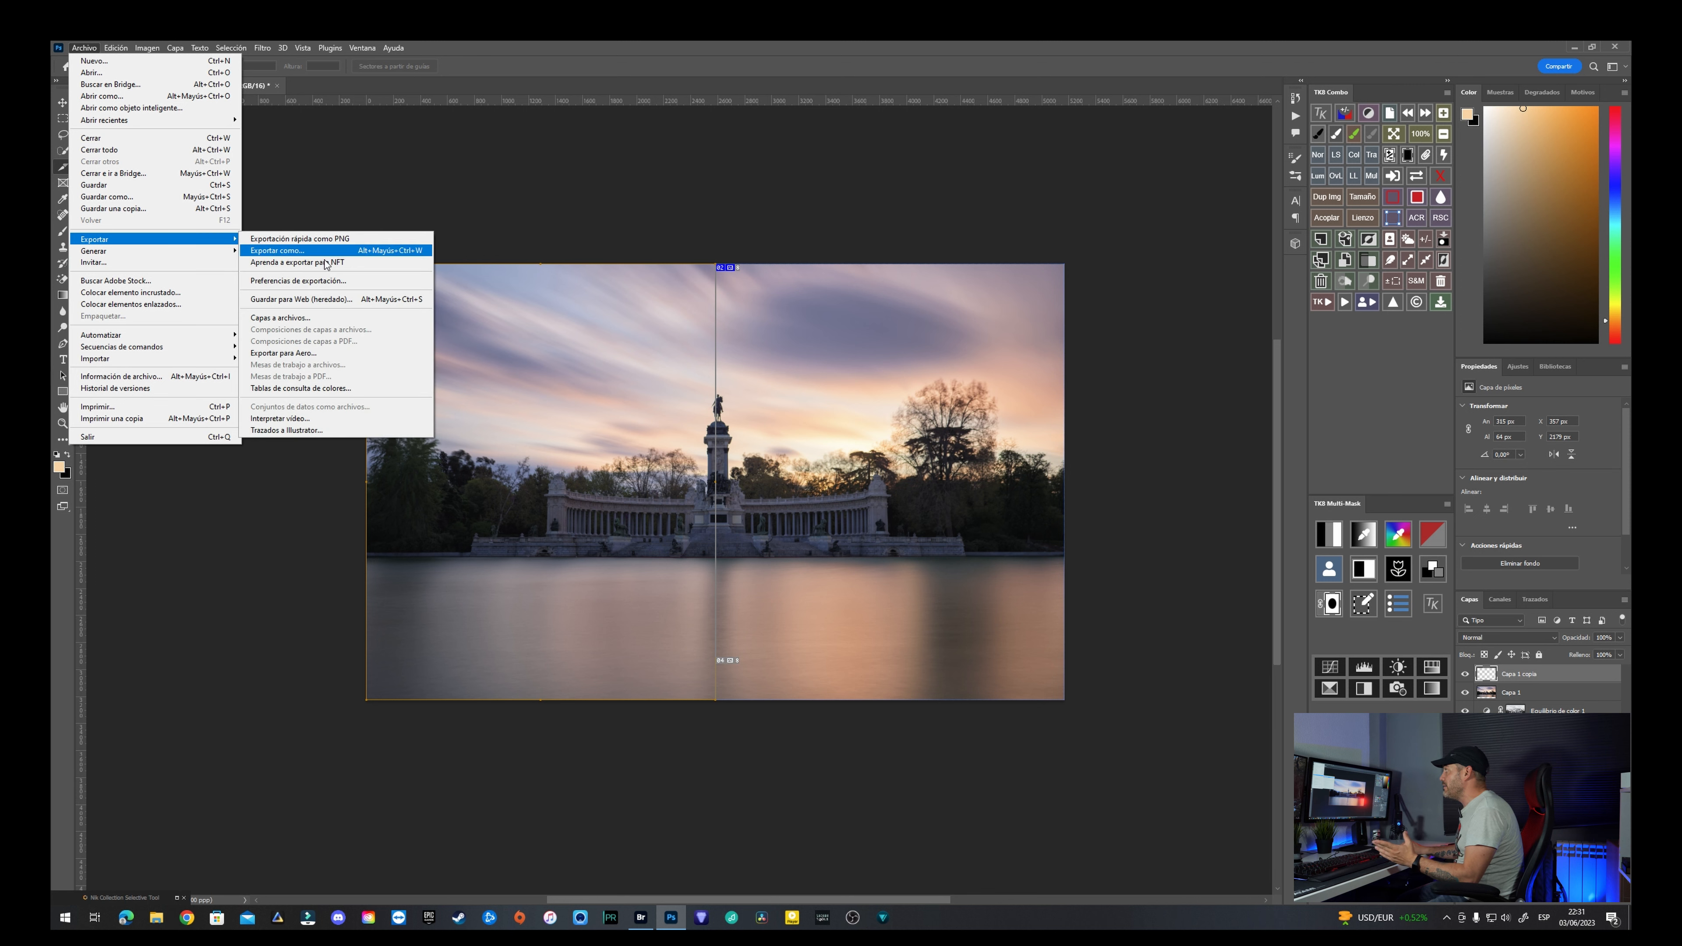
pyautogui.click(321, 301)
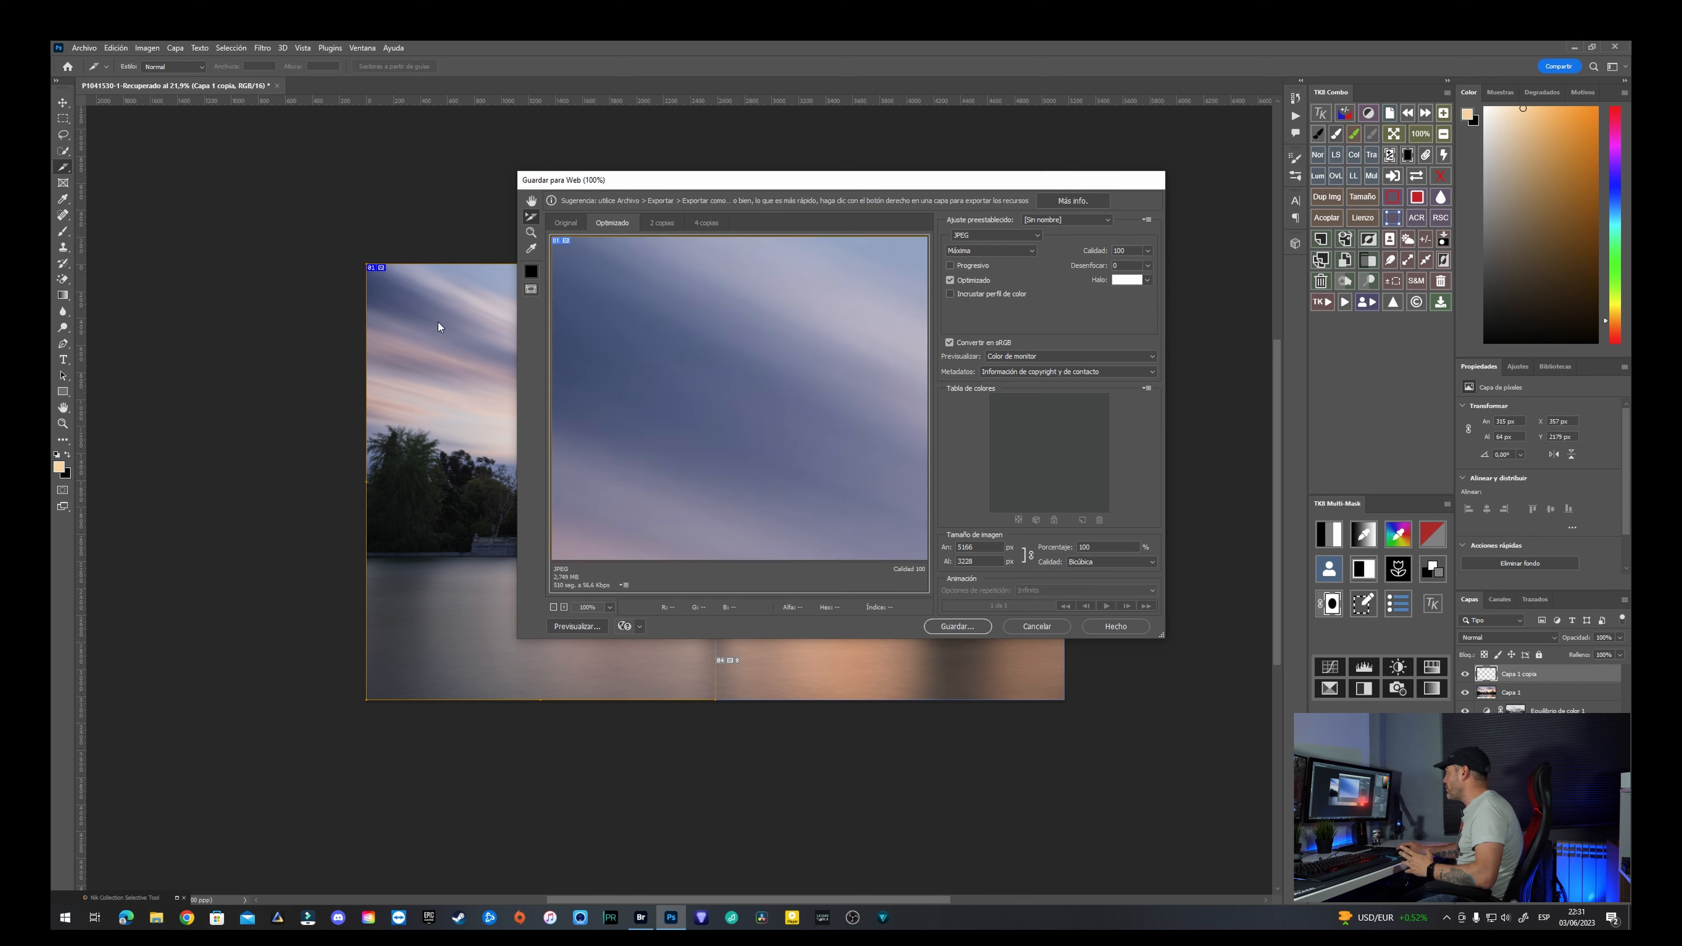
pyautogui.click(958, 626)
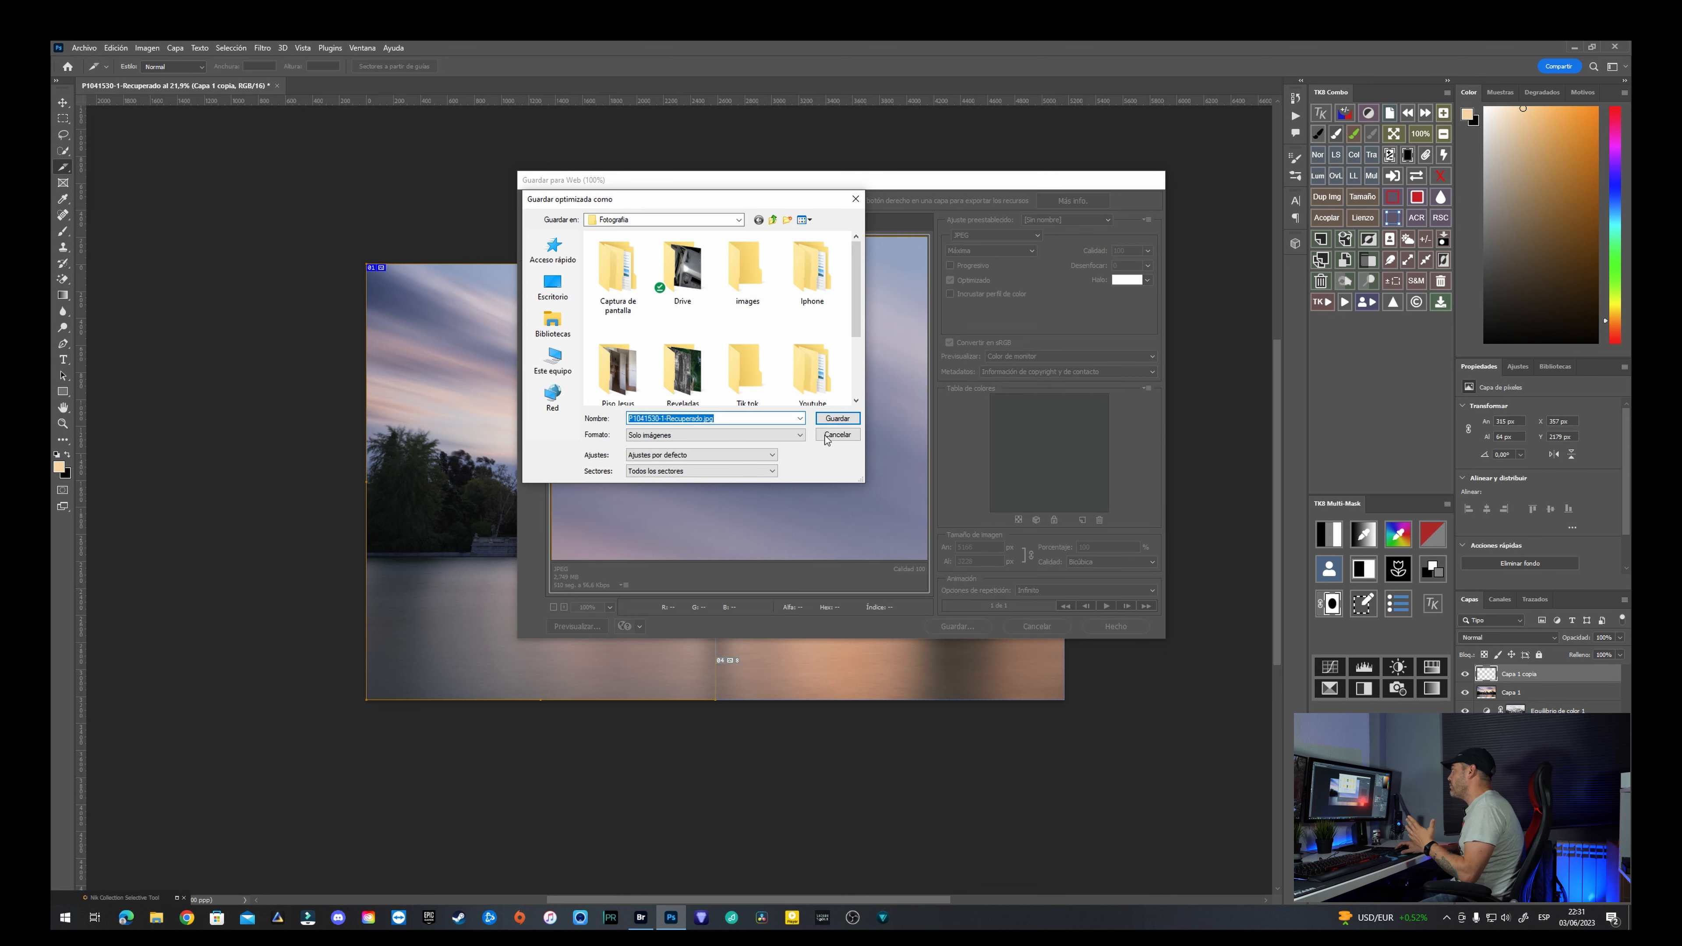
pyautogui.click(833, 435)
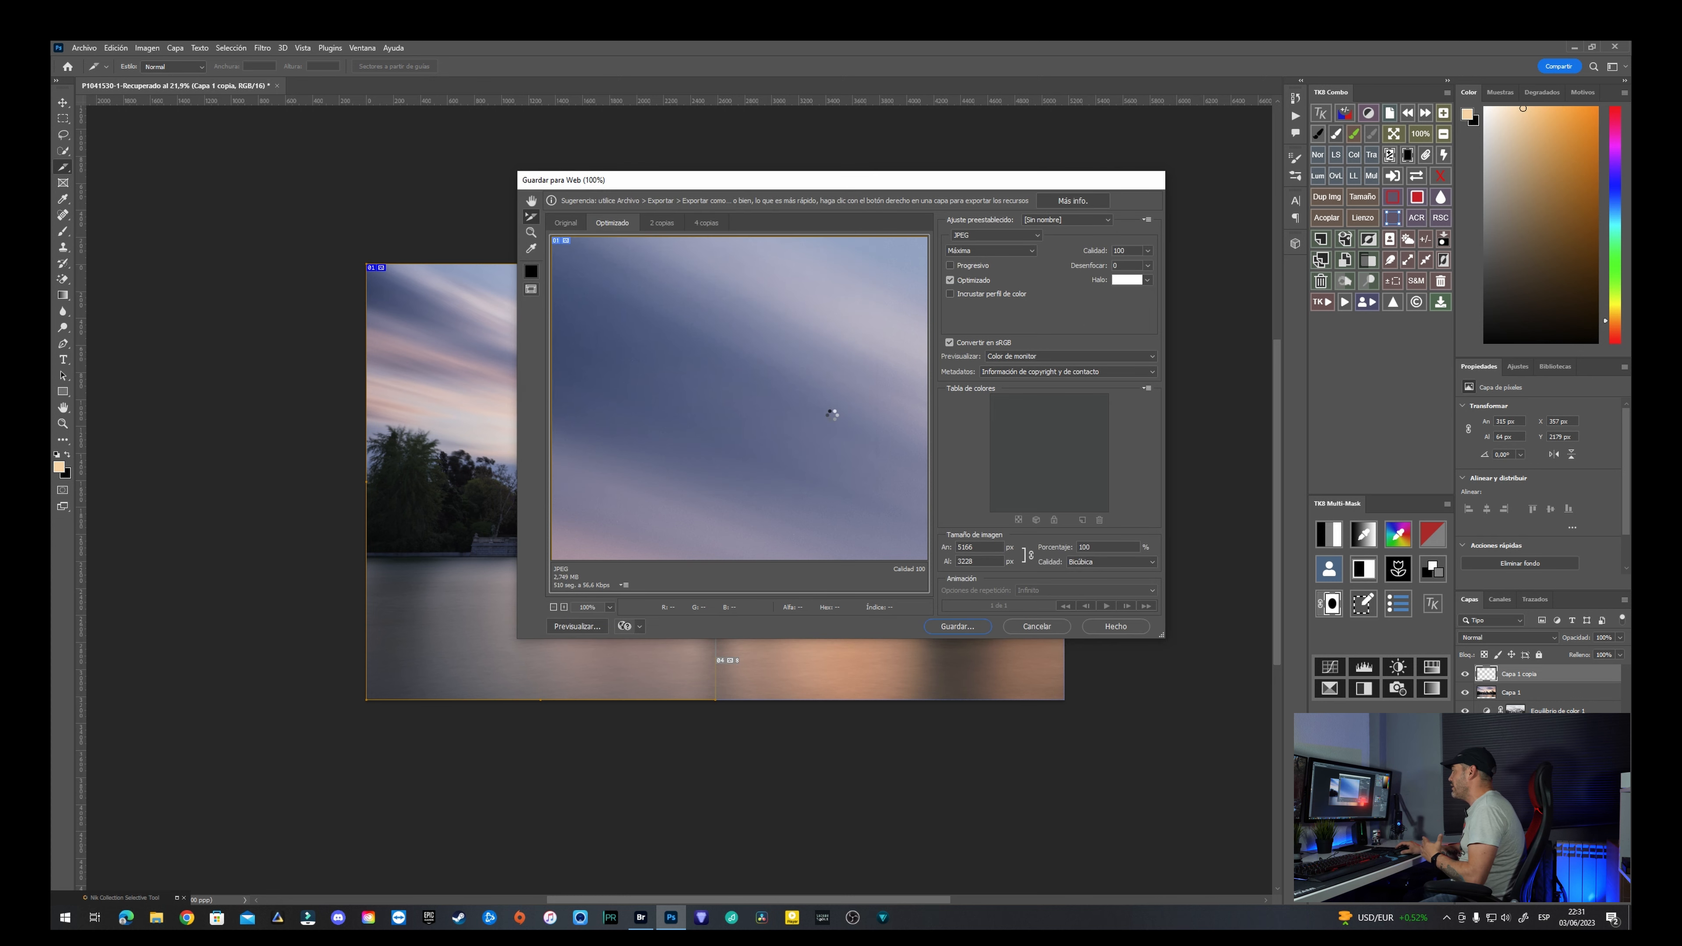